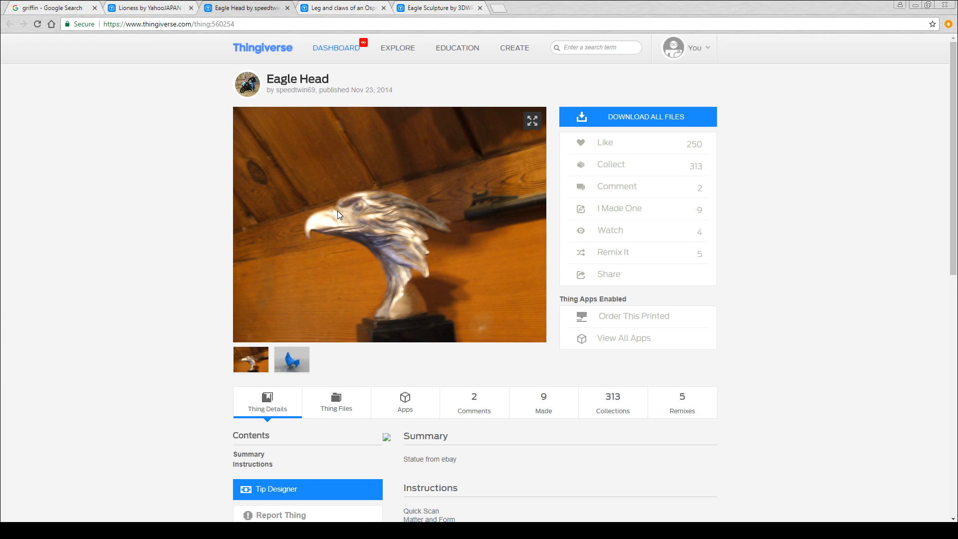
Step: Review the Osprey leg page, then download EagleSculpture.stl from the Eagle Sculpture page's files
click(327, 8)
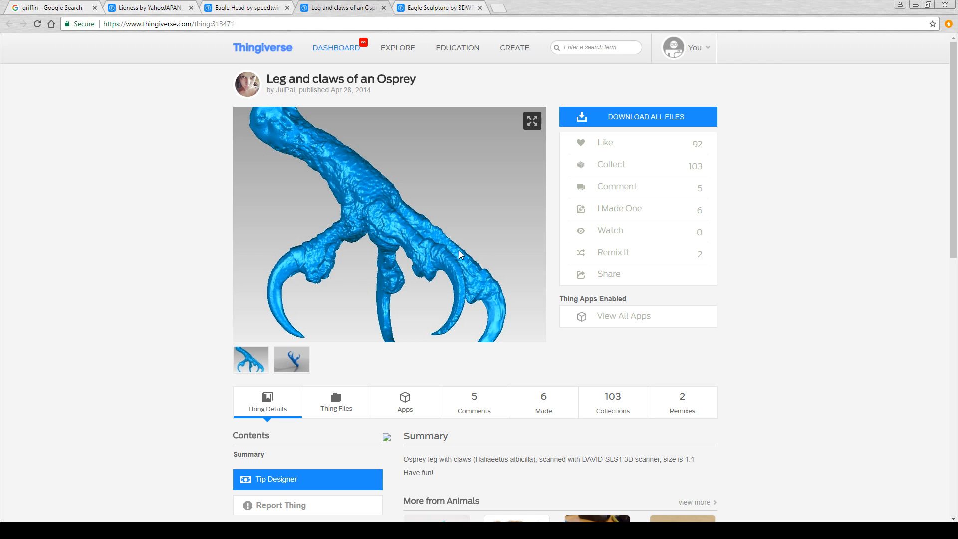
click(432, 9)
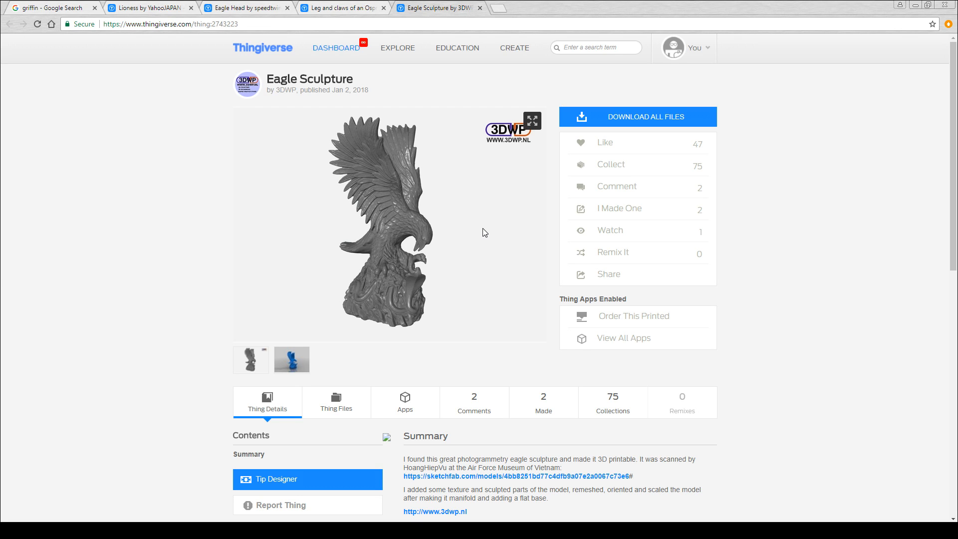
click(336, 402)
scroll(461, 333, down, 1)
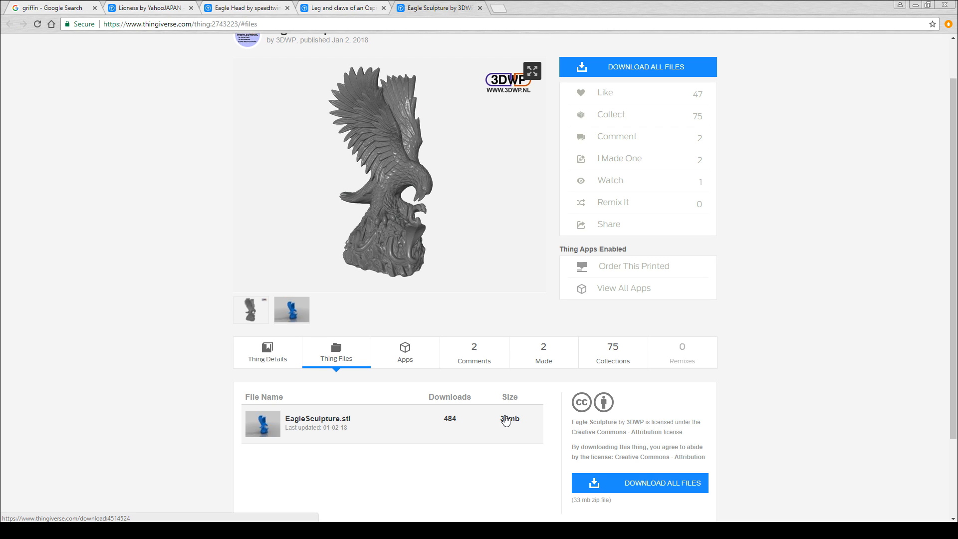
click(506, 421)
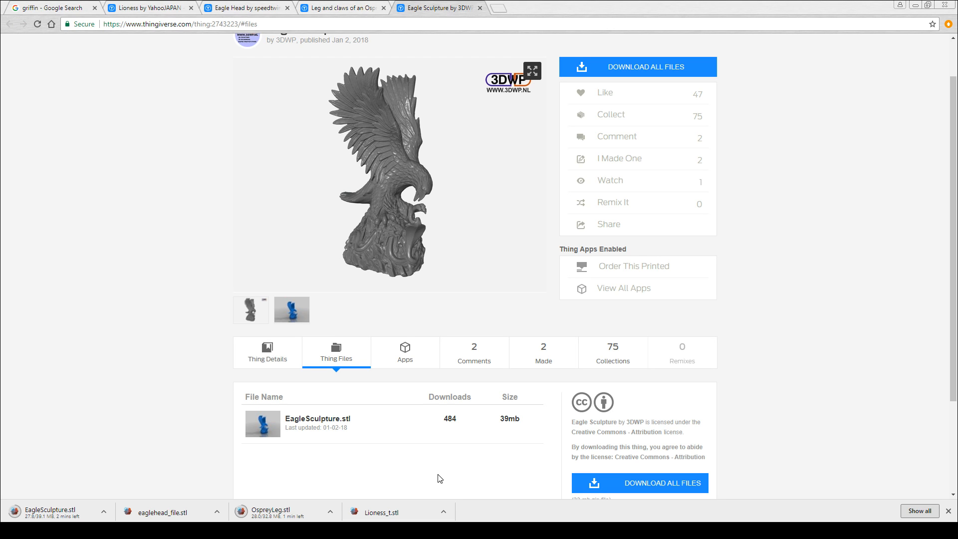
Step: Open the downloaded Lioness_t.stl in Meshmixer
click(390, 510)
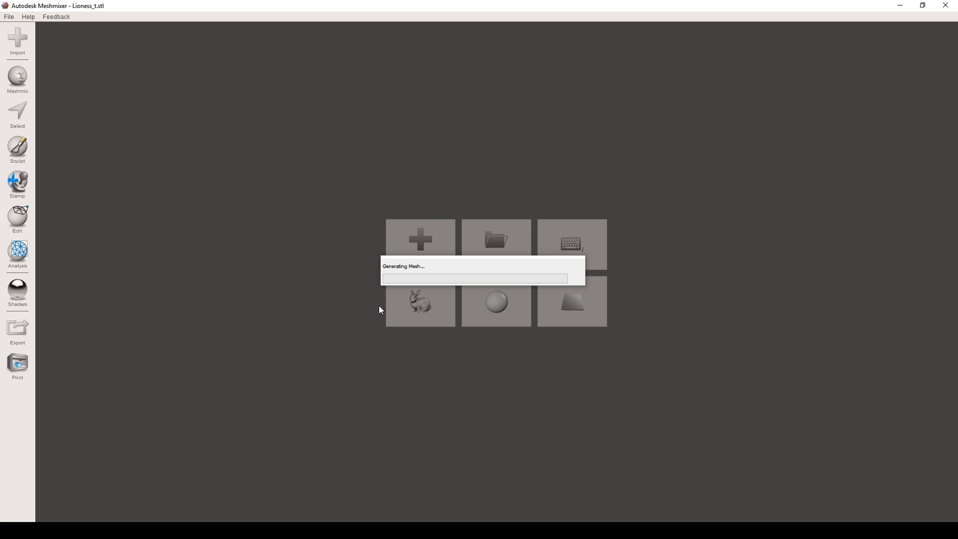
scroll(501, 272, up, 5)
scroll(502, 271, down, 2)
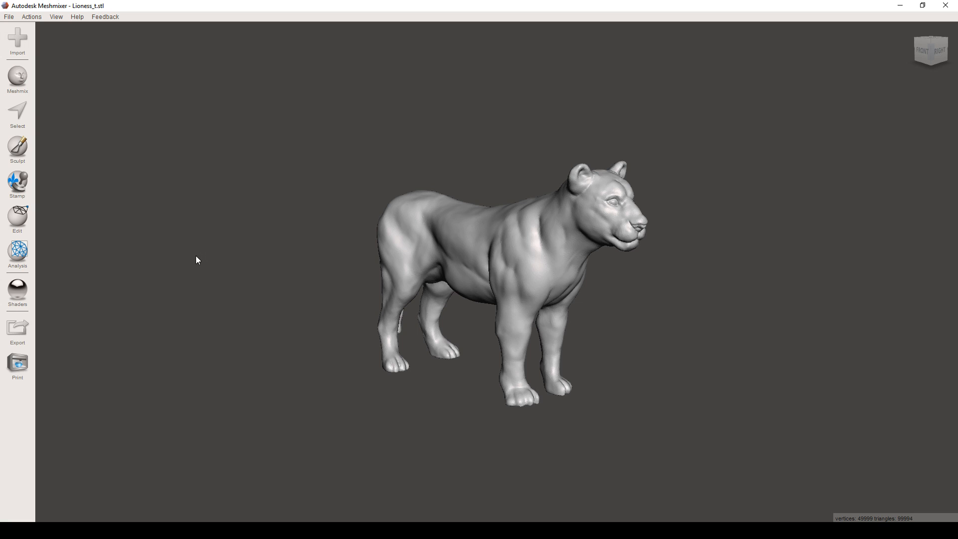
Step: Check the lioness mesh for defects with the Inspector and close the check without repairing anything
click(24, 257)
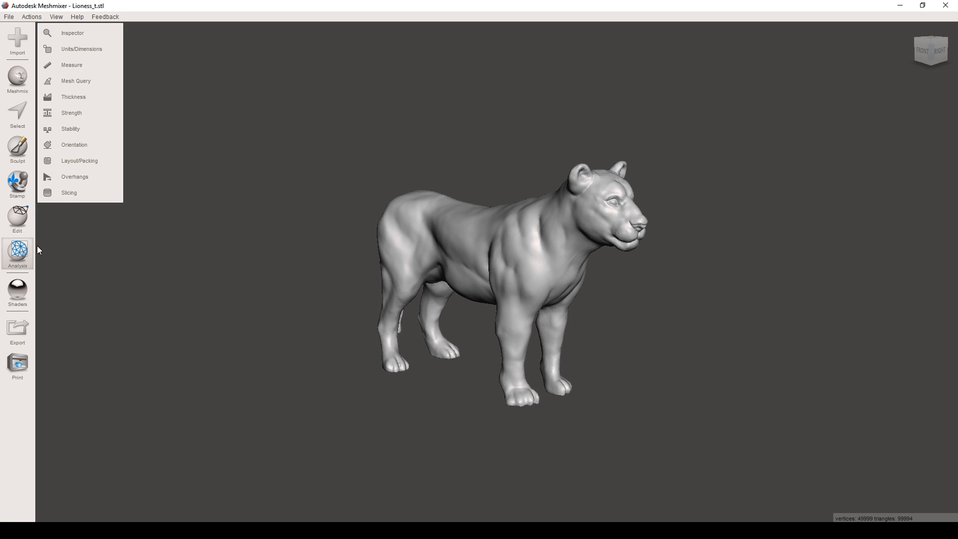
click(86, 30)
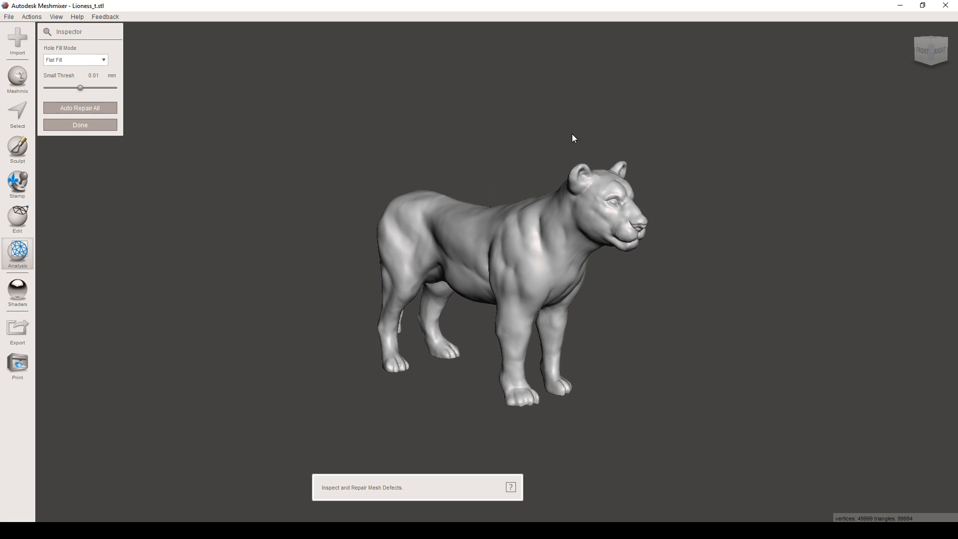
mouse_move(740, 271)
right_down()
mouse_move(591, 265)
mouse_move(750, 260)
mouse_move(738, 260)
right_up()
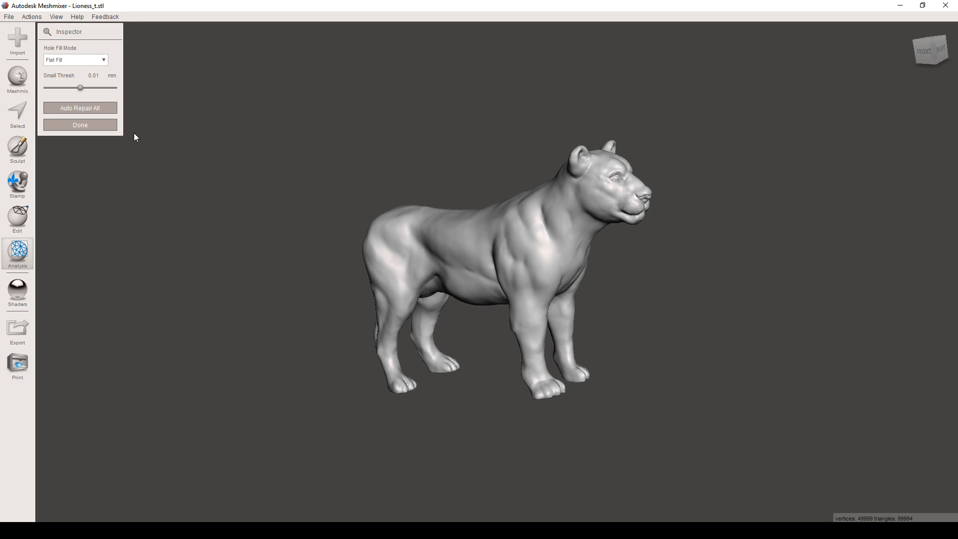
click(108, 125)
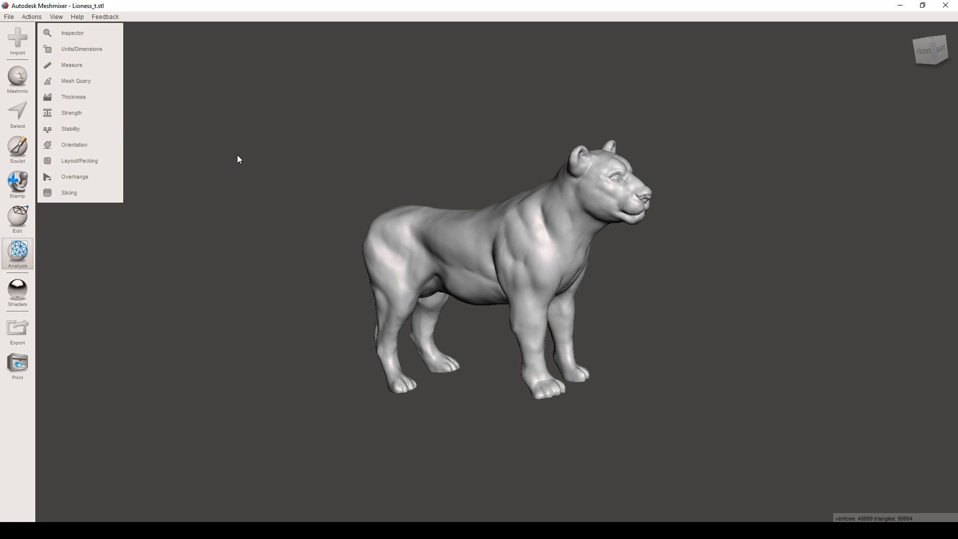
mouse_move(301, 164)
right_down()
mouse_move(350, 156)
mouse_move(294, 172)
right_up()
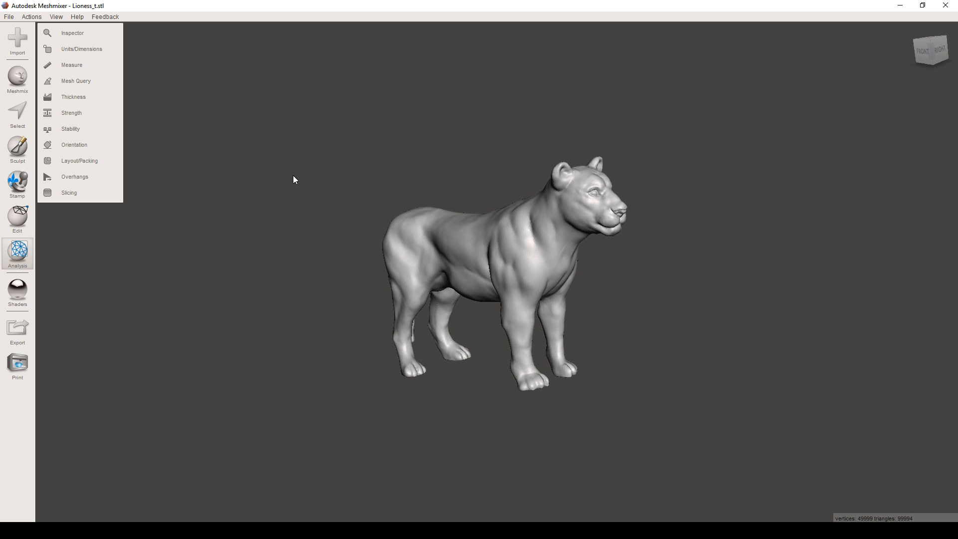
click(23, 112)
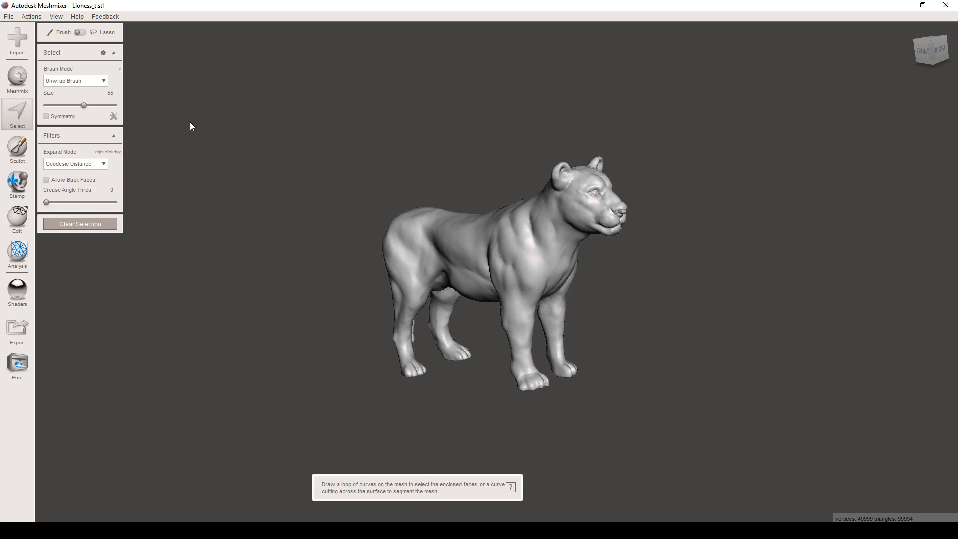
drag(542, 225, 531, 229)
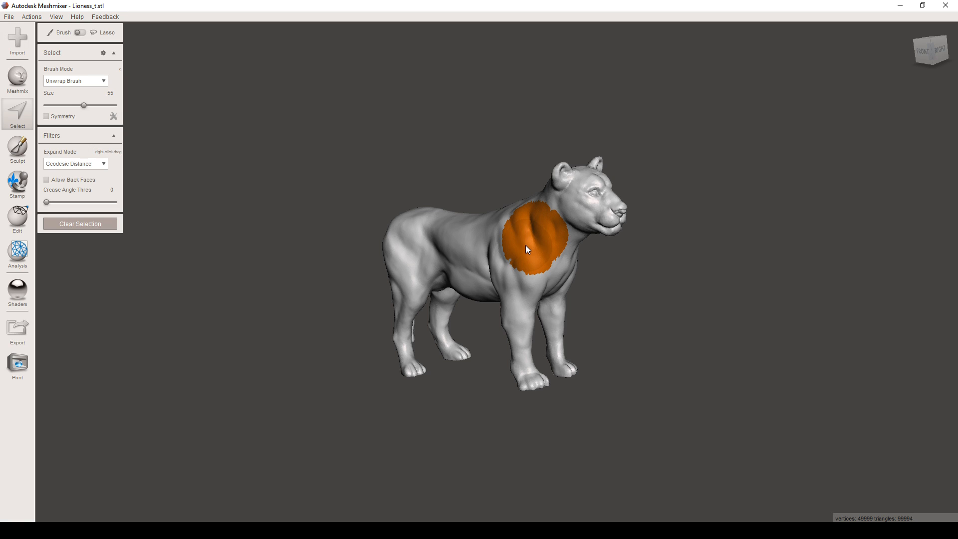
click(90, 273)
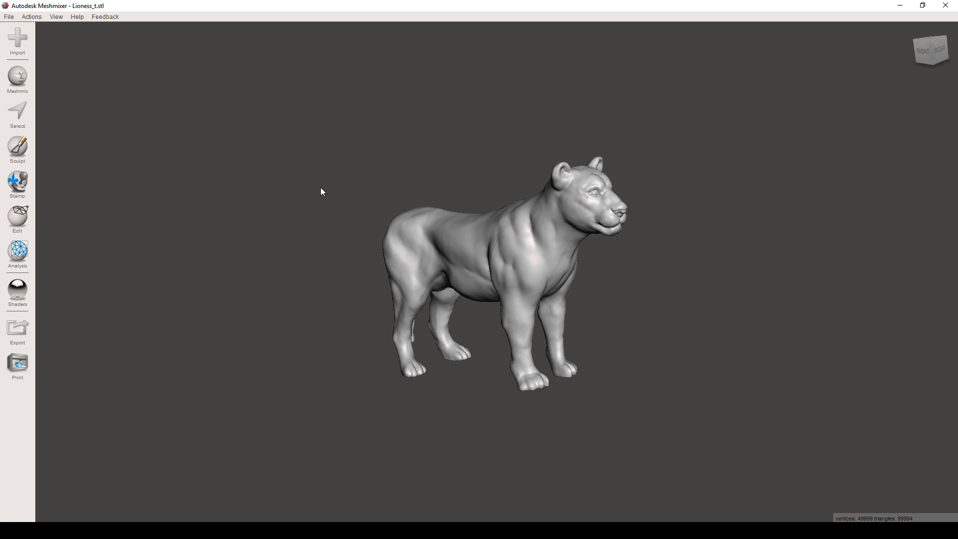
Step: Select the lioness's whole head and neck from a side-on view with a closed lasso outline cutting just ahead of the shoulders
key(s)
right_drag(526, 170, 559, 160)
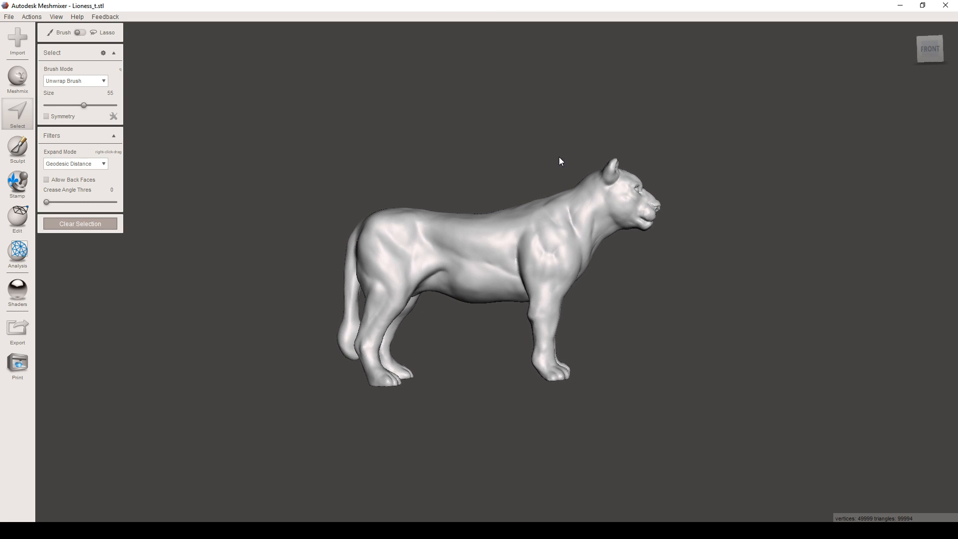
drag(534, 175, 609, 275)
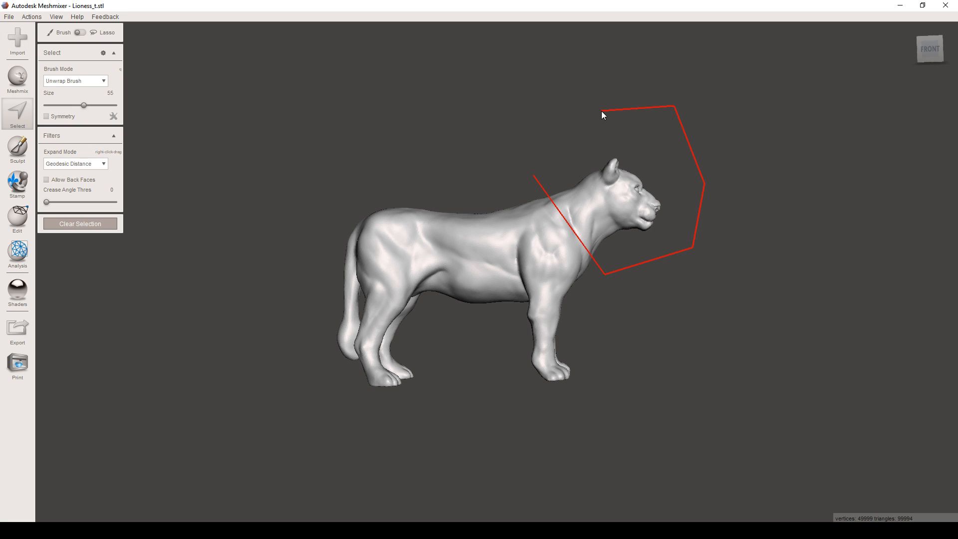
click(531, 177)
mouse_move(559, 154)
right_down()
mouse_move(544, 149)
mouse_move(338, 186)
mouse_move(440, 187)
mouse_move(551, 156)
right_up()
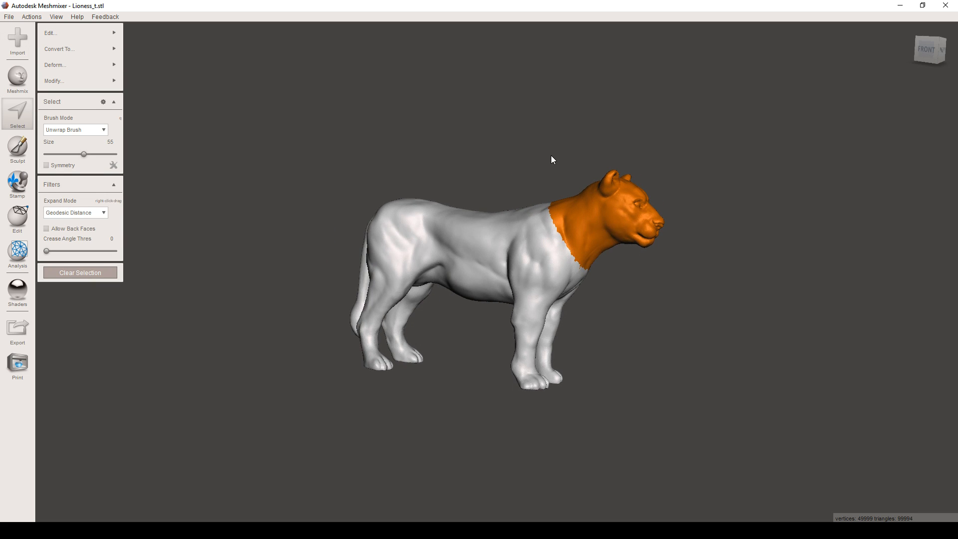
Step: Erase and fill the selected head and neck with a Smooth MVC cap at bulge 0, and clear the selection
mouse_move(111, 34)
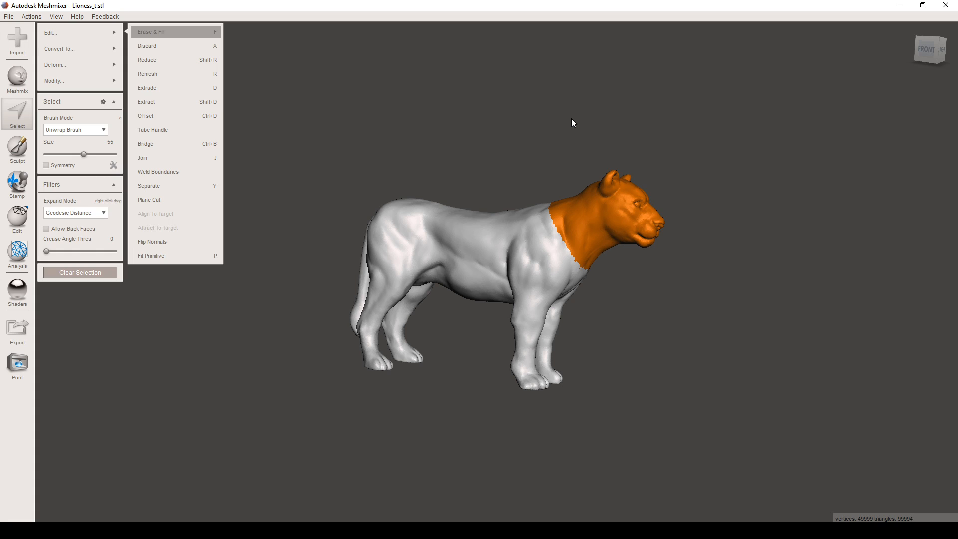
key(f)
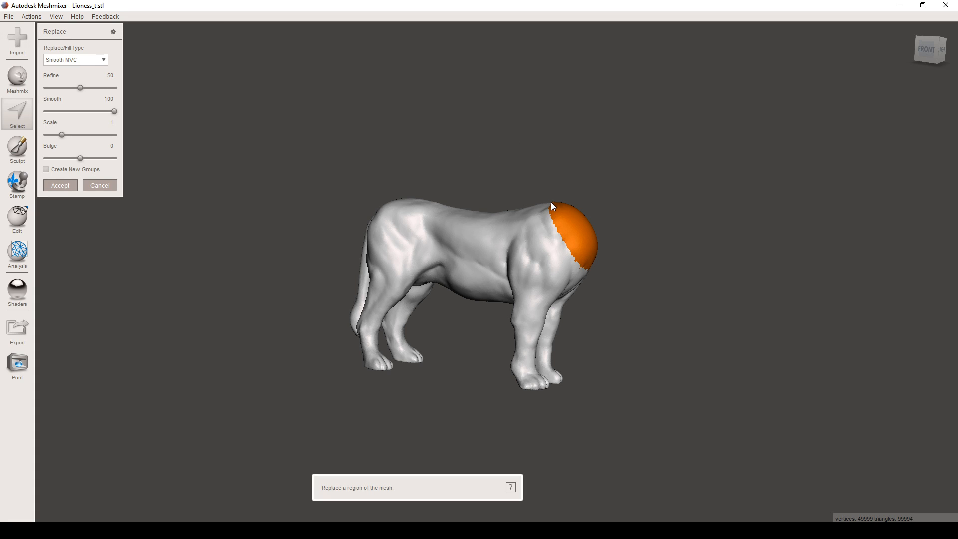
mouse_move(560, 227)
right_down()
mouse_move(525, 246)
mouse_move(460, 252)
mouse_move(563, 240)
right_up()
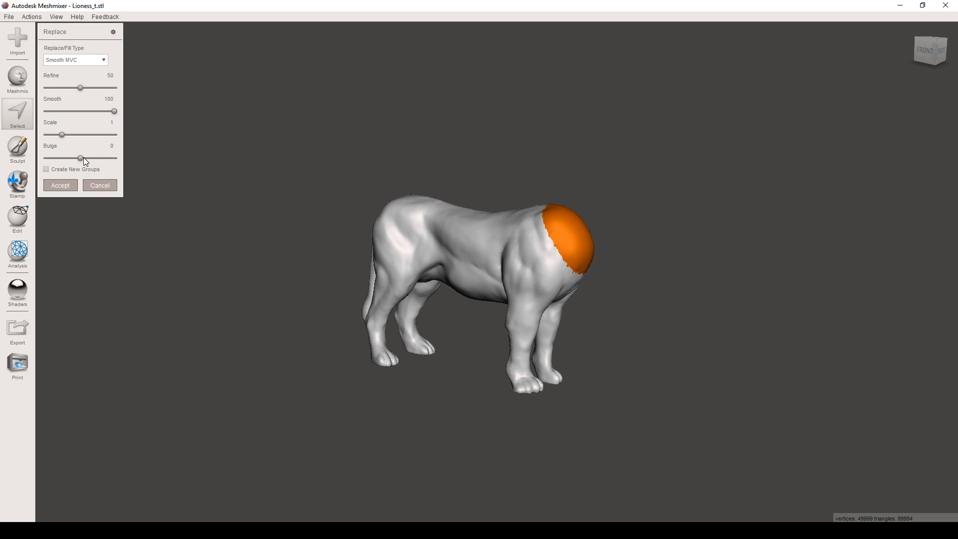
drag(82, 158, 68, 158)
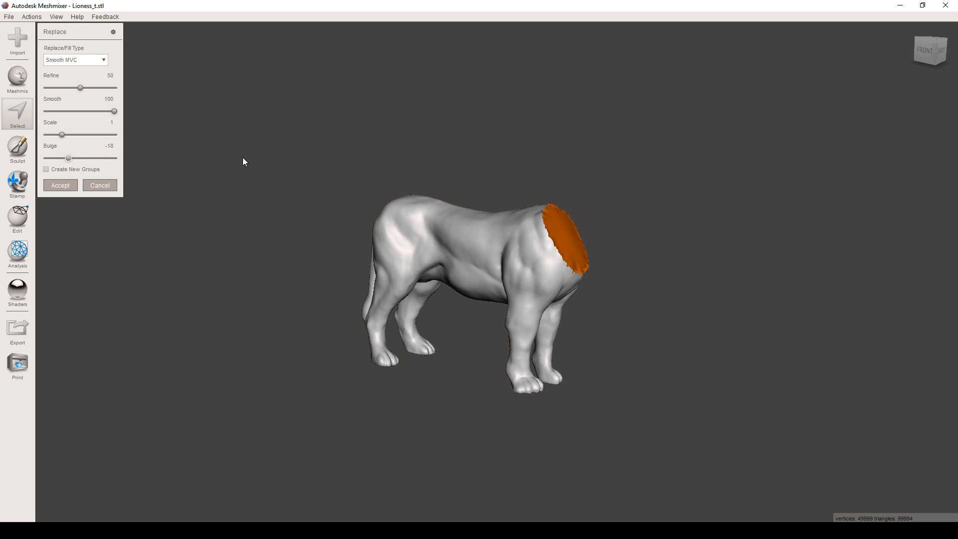
scroll(561, 211, up, 5)
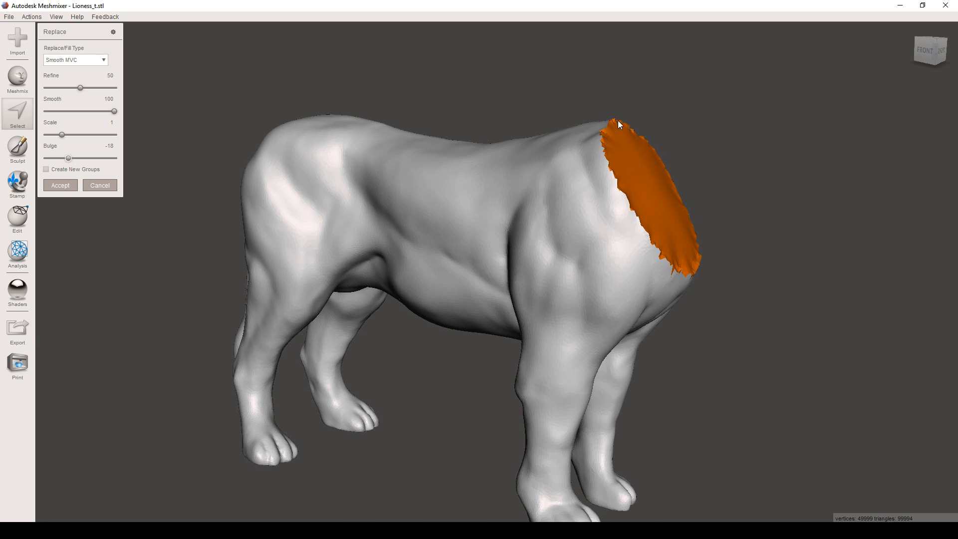
drag(69, 158, 82, 159)
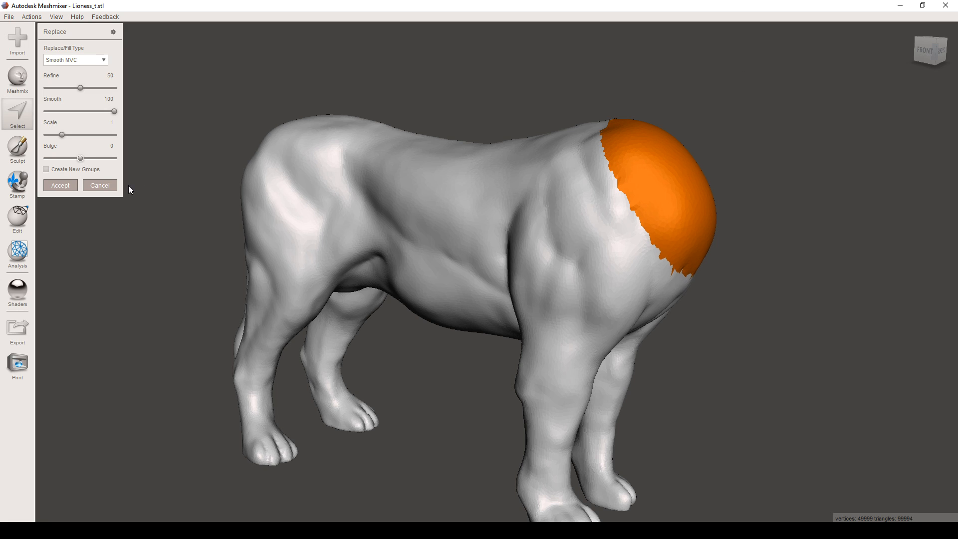
click(67, 185)
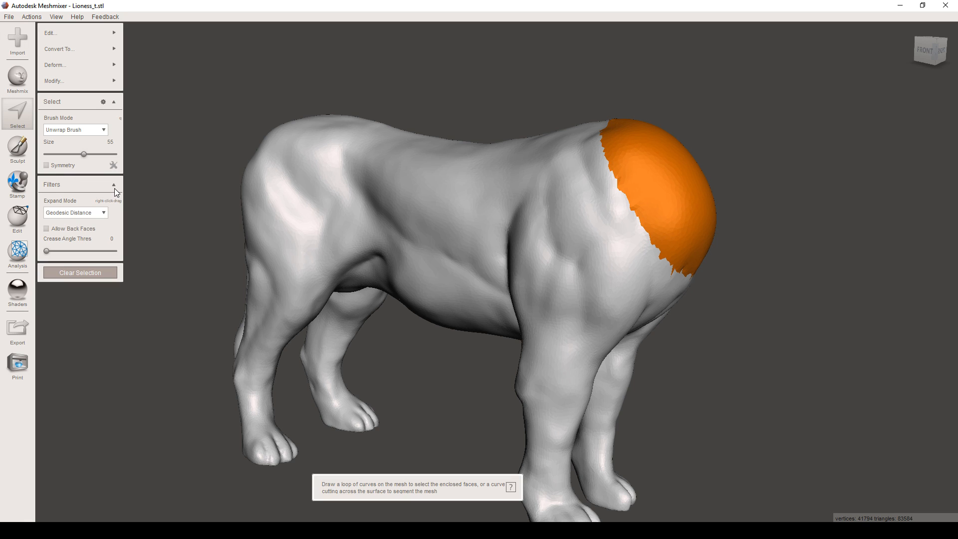
scroll(208, 190, down, 5)
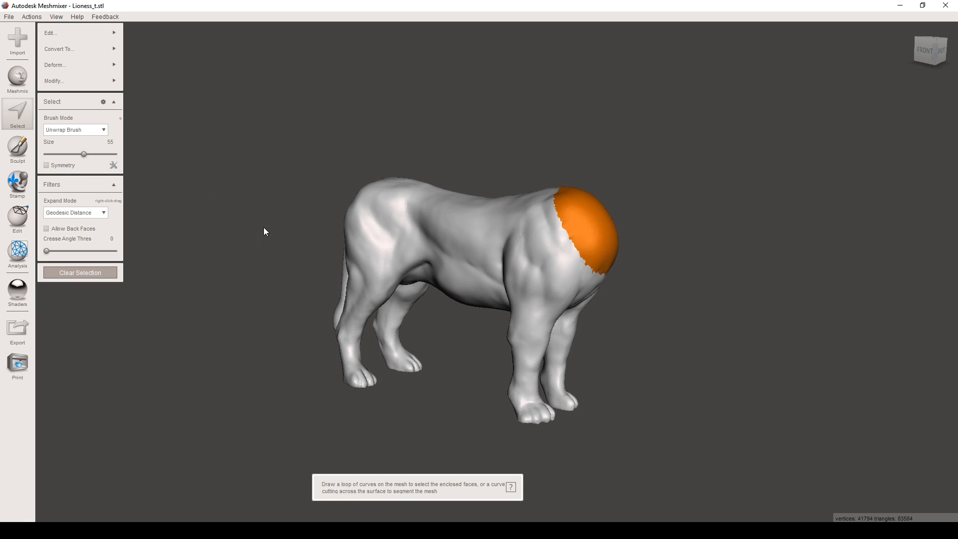
click(80, 272)
mouse_move(261, 235)
right_down()
mouse_move(241, 240)
mouse_move(254, 227)
mouse_move(255, 235)
right_up()
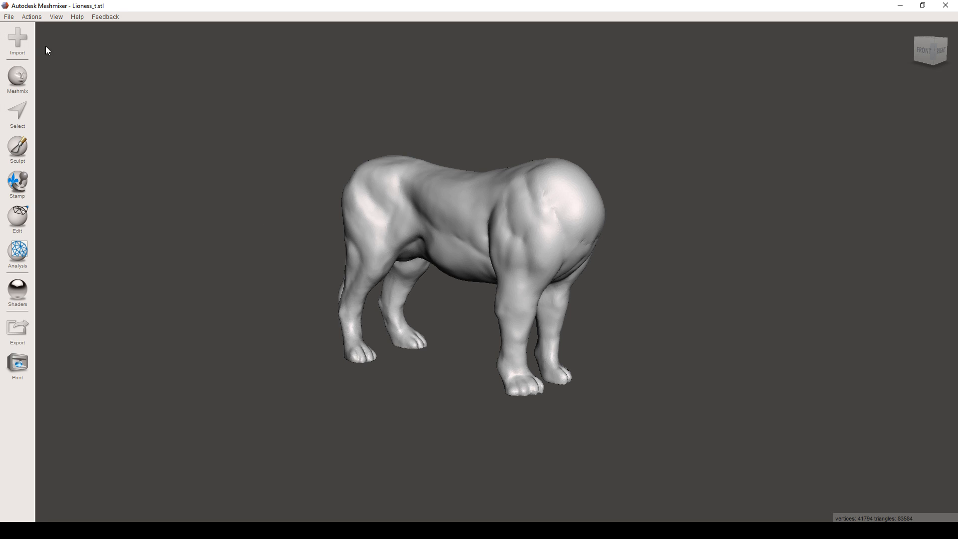
Step: Save the headless lioness in Meshmixer Format as griffin in the 31 - Meshmixer custom beasts folder
click(10, 16)
click(27, 48)
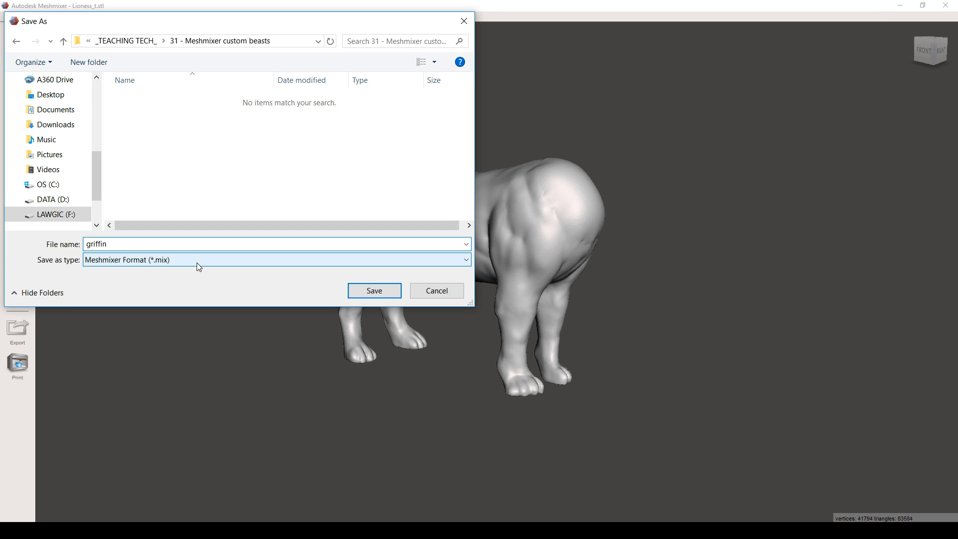
click(366, 291)
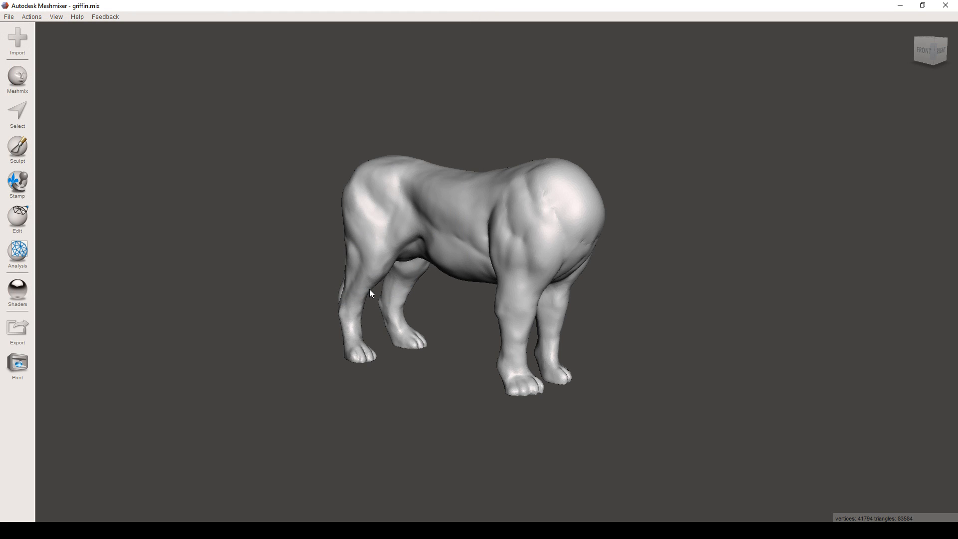
scroll(334, 247, down, 3)
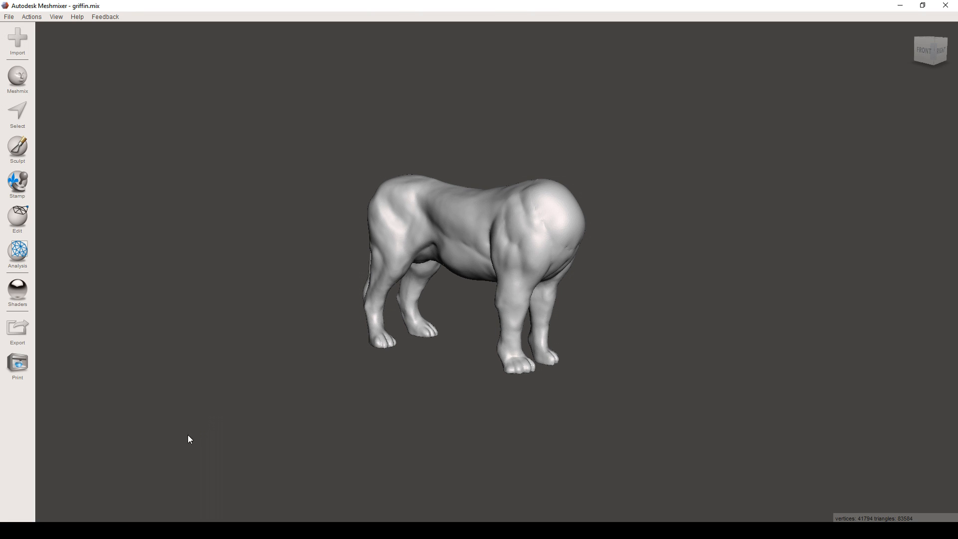
Step: Append the downloaded eaglehead_file.stl from the browser to the Meshmixer scene, accepting the automatic position shift
click(127, 530)
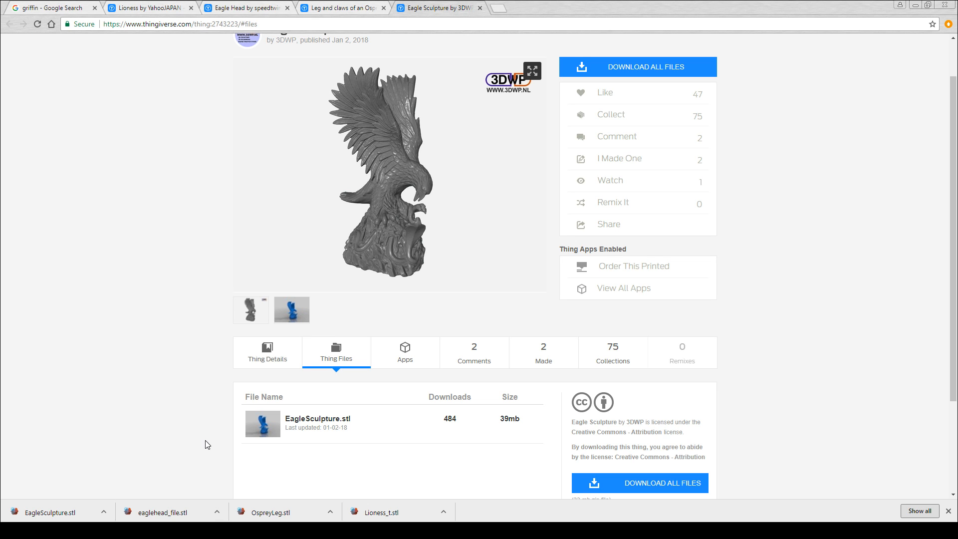
click(165, 512)
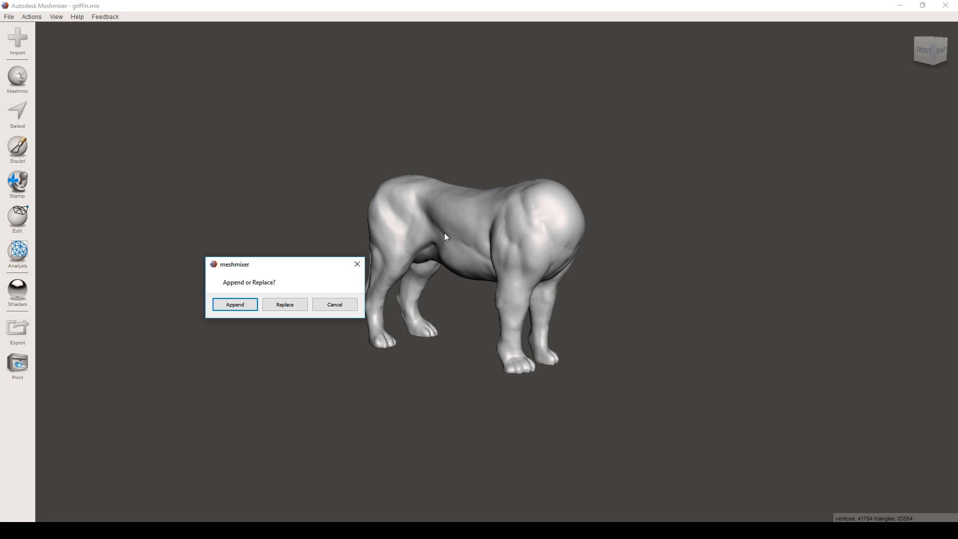
click(236, 305)
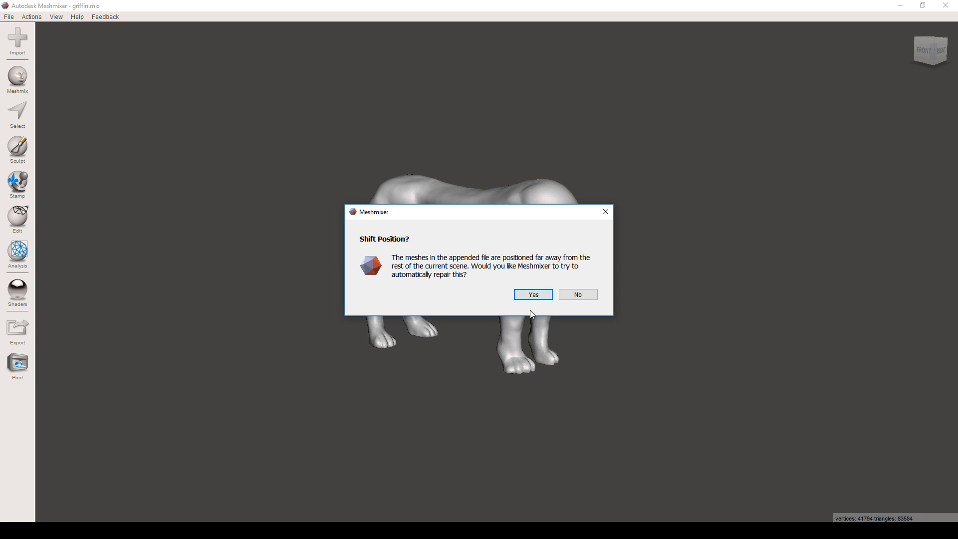
click(533, 295)
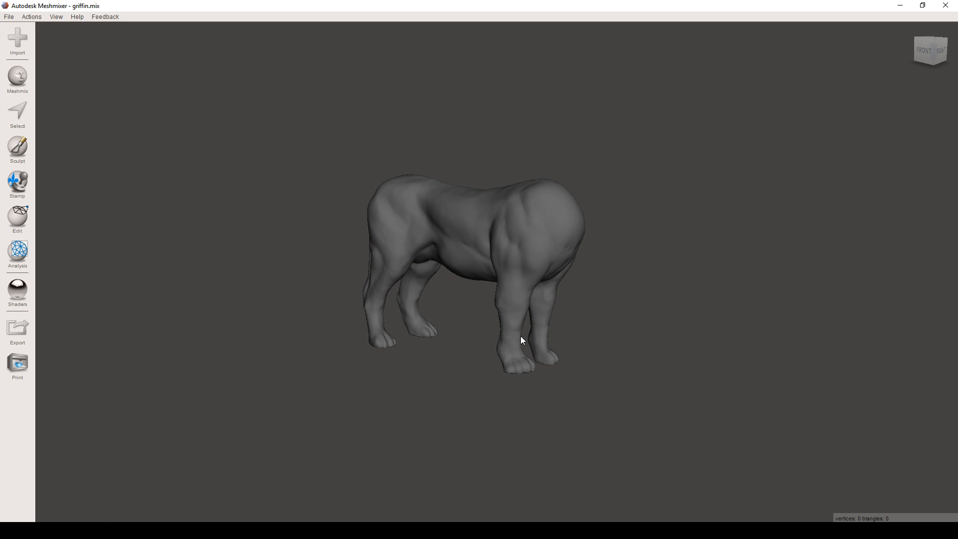
Step: Show the Object Browser, move it clear of the model, and make Lioness_t.stl the active object
key(ctrl+shift+o)
drag(301, 201, 549, 202)
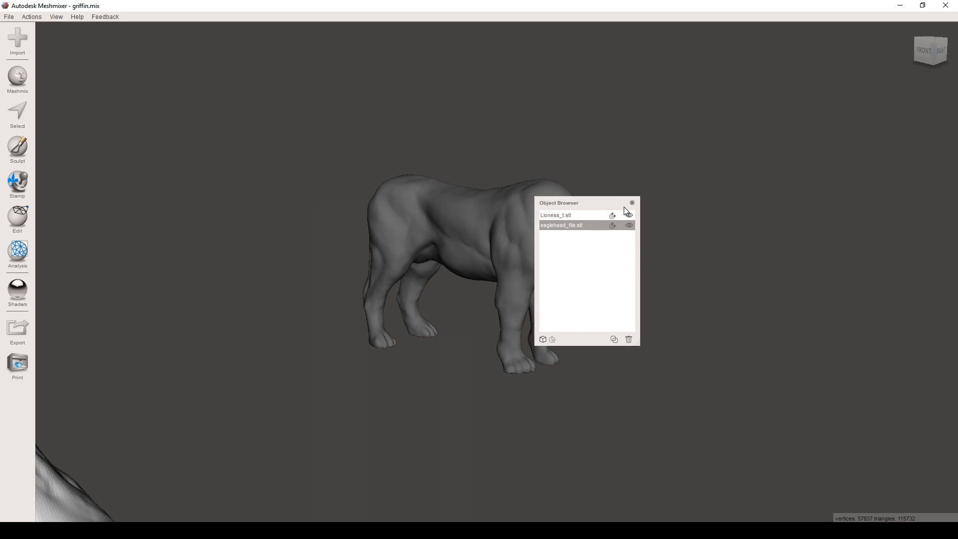
click(858, 215)
click(858, 223)
click(861, 217)
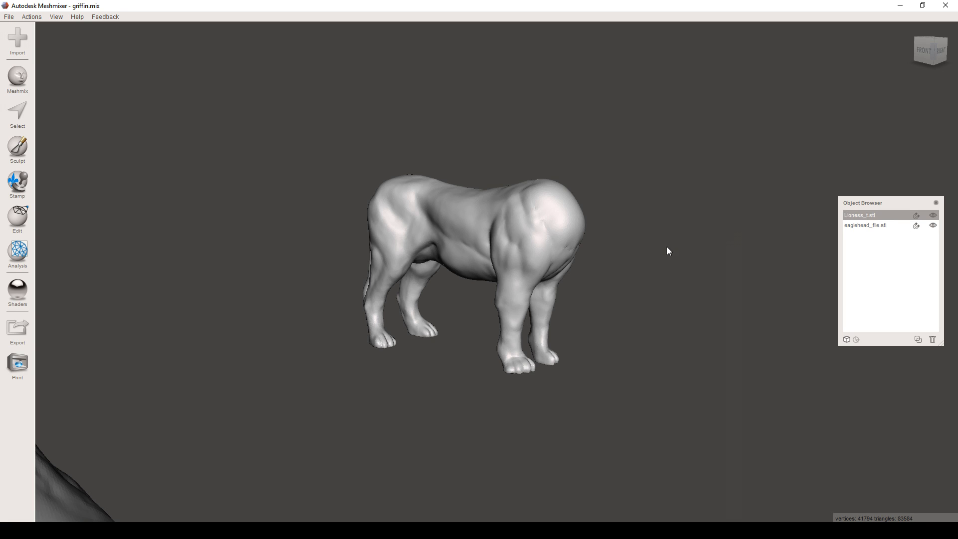
Step: Bring both models into view and make eaglehead_file.stl the active object
scroll(138, 456, down, 10)
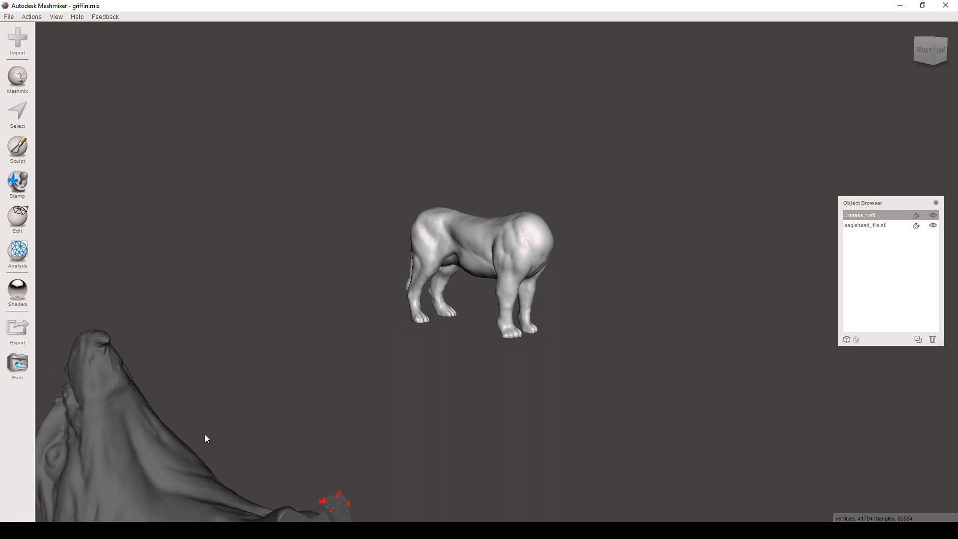
scroll(313, 417, down, 2)
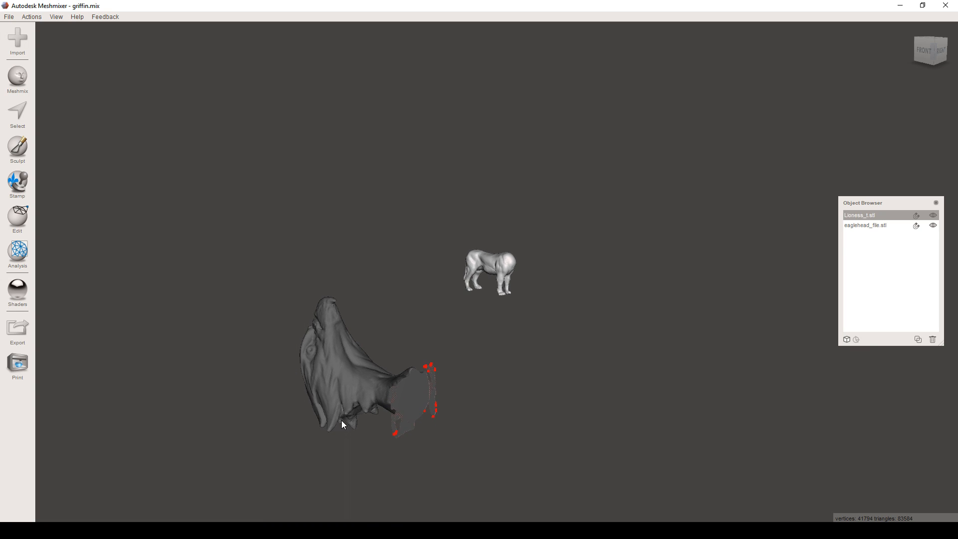
scroll(343, 424, down, 2)
scroll(343, 415, up, 4)
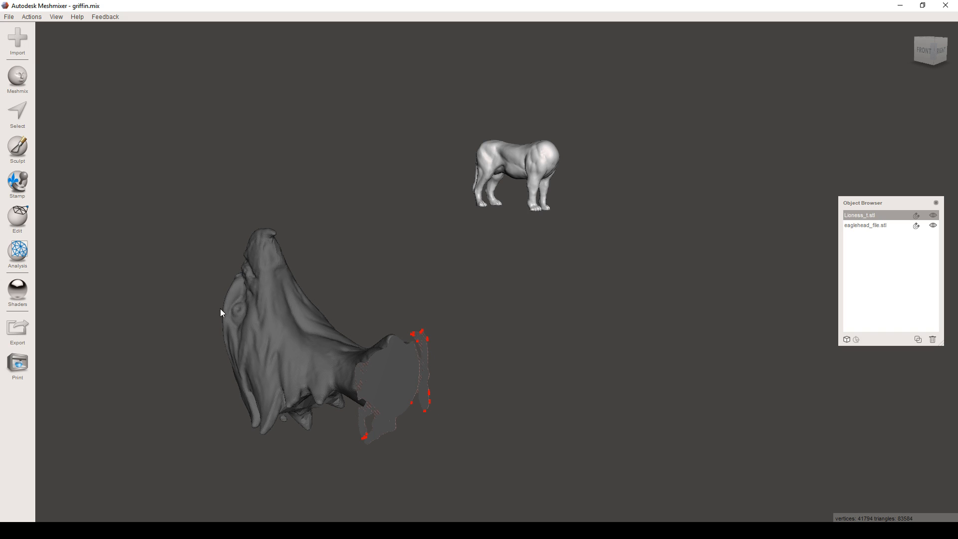
click(883, 225)
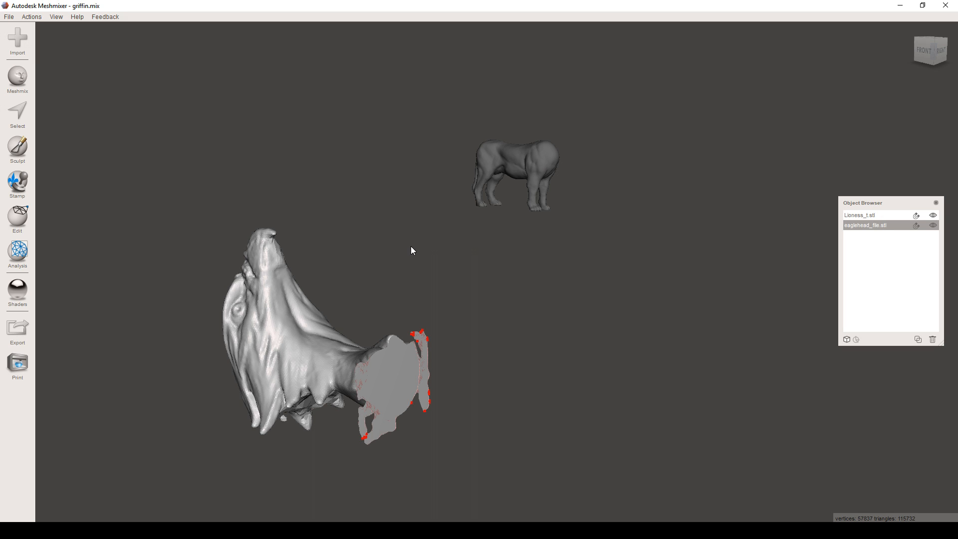
Step: Examine the eagle head's mesh defects from several sides with the Inspector and close it without repairing anything
click(18, 252)
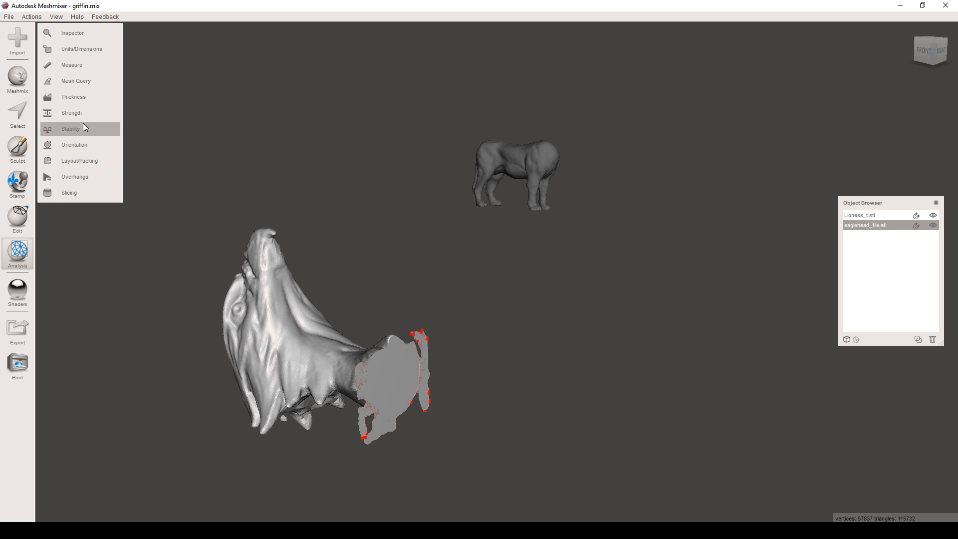
click(89, 33)
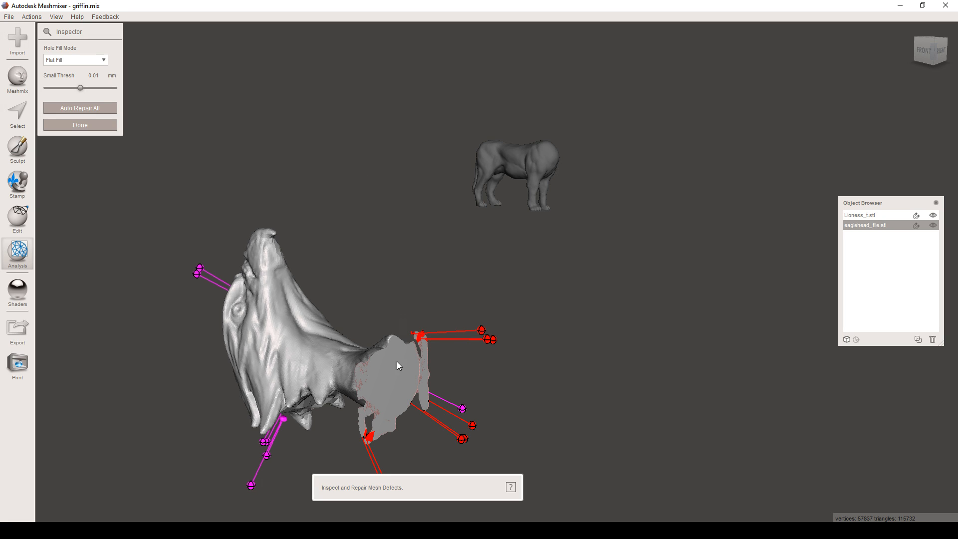
right_drag(360, 337, 394, 370)
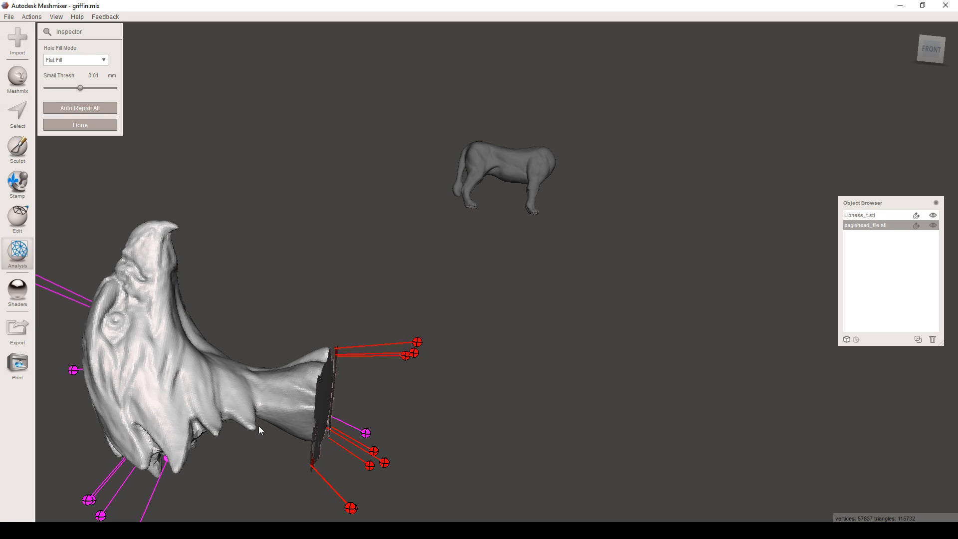
right_drag(239, 325, 294, 310)
right_drag(351, 303, 265, 330)
right_drag(321, 417, 222, 334)
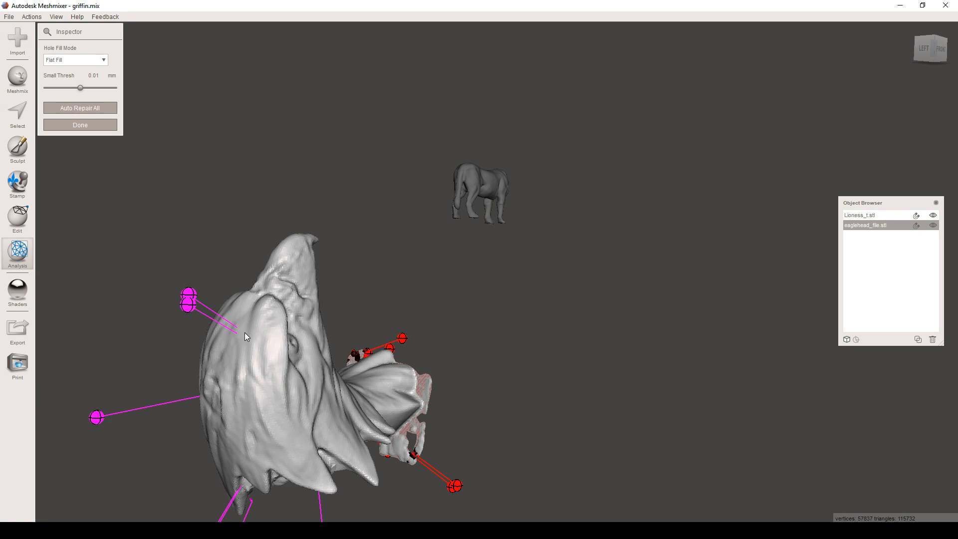
right_drag(456, 362, 331, 363)
click(74, 125)
Step: Lasso-select the lower neck of the eagle head together with its ragged base plate and discard the selected faces
right_drag(175, 250, 203, 332)
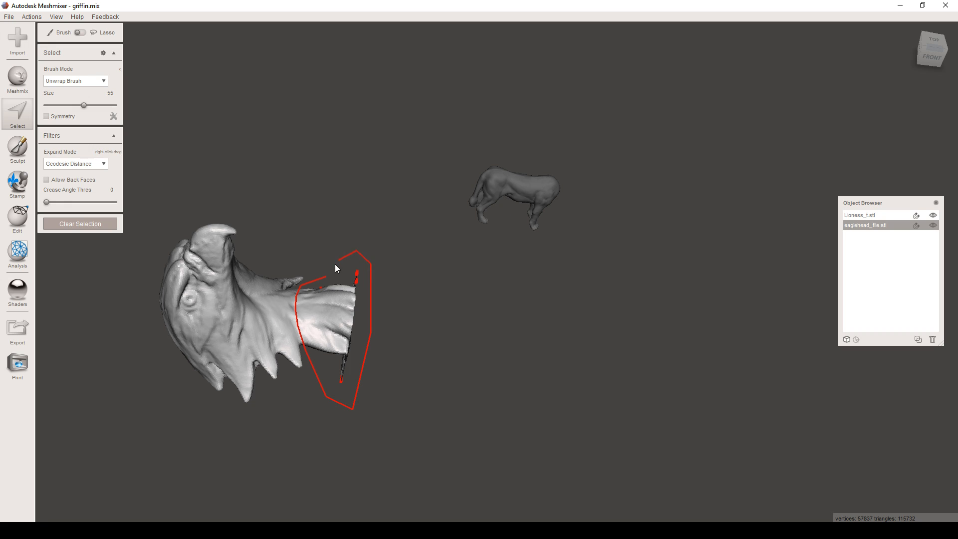
click(325, 277)
mouse_move(348, 302)
alt+mouse_down()
mouse_move(354, 259)
mouse_move(477, 130)
mouse_move(453, 128)
mouse_move(421, 146)
mouse_move(481, 115)
mouse_move(475, 103)
mouse_move(418, 146)
alt+mouse_up()
scroll(416, 127, up, 3)
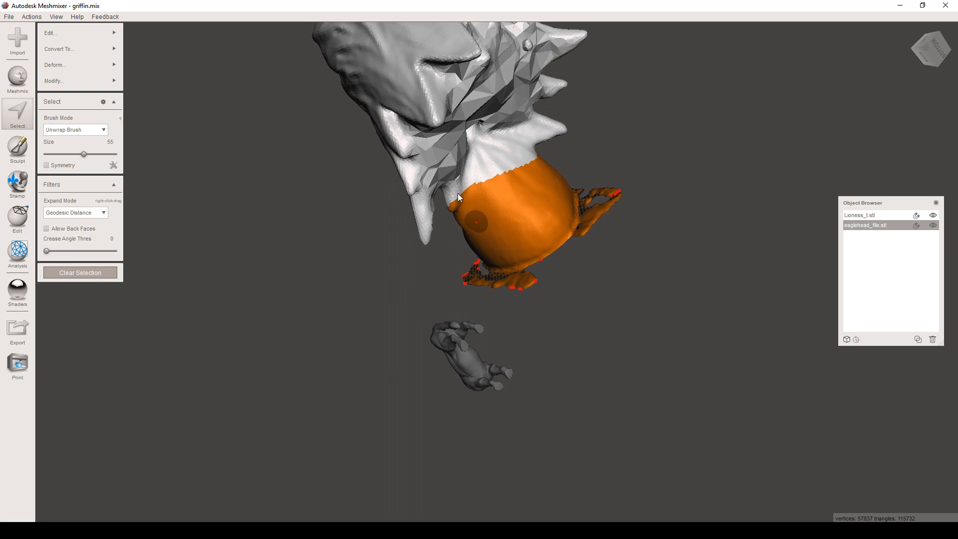
alt+drag(446, 204, 436, 160)
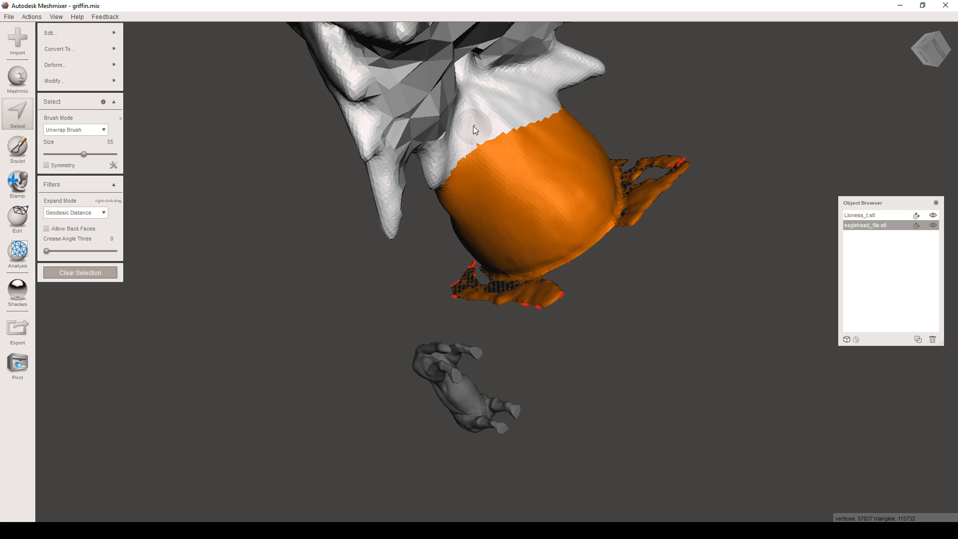
alt+drag(473, 129, 709, 143)
middle_drag(722, 139, 502, 250)
right_drag(502, 251, 563, 172)
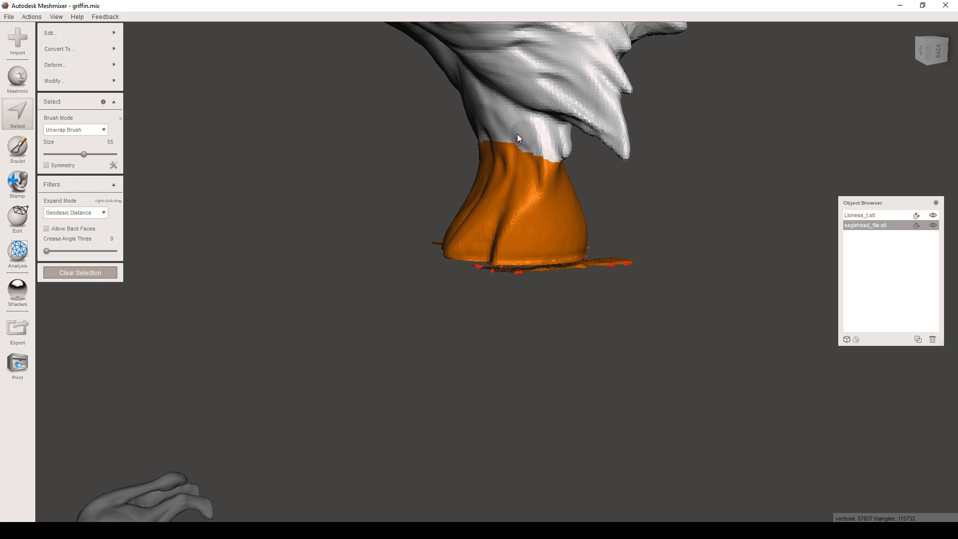
right_drag(497, 127, 354, 128)
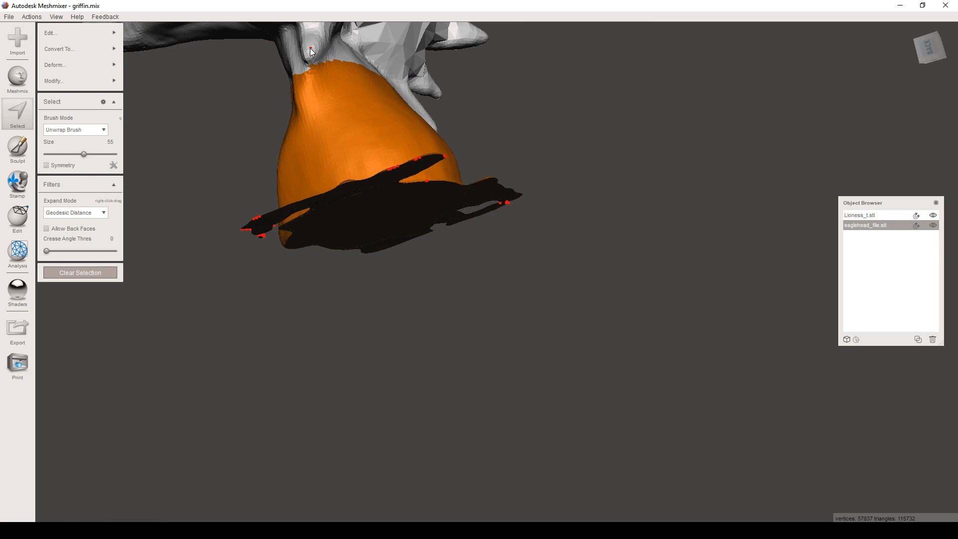
right_drag(308, 52, 388, 231)
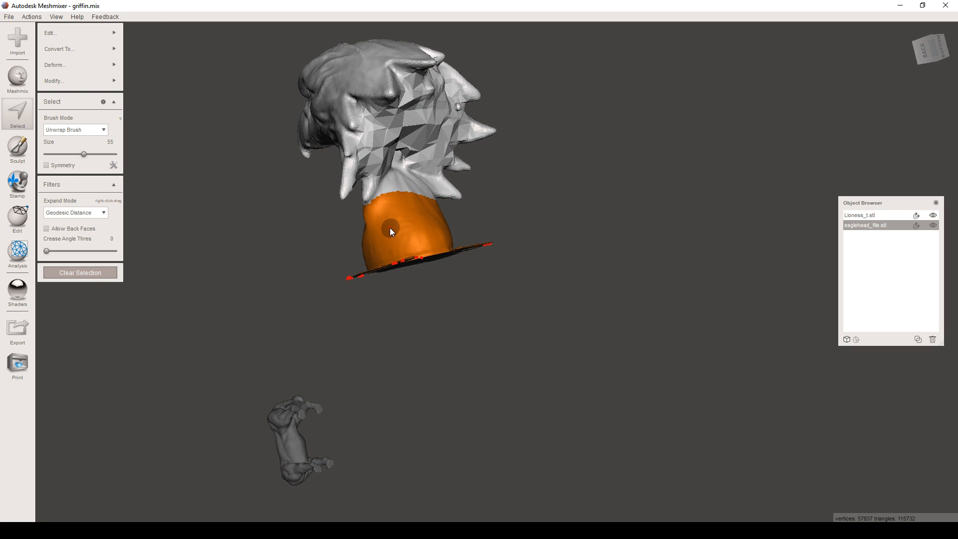
mouse_move(105, 32)
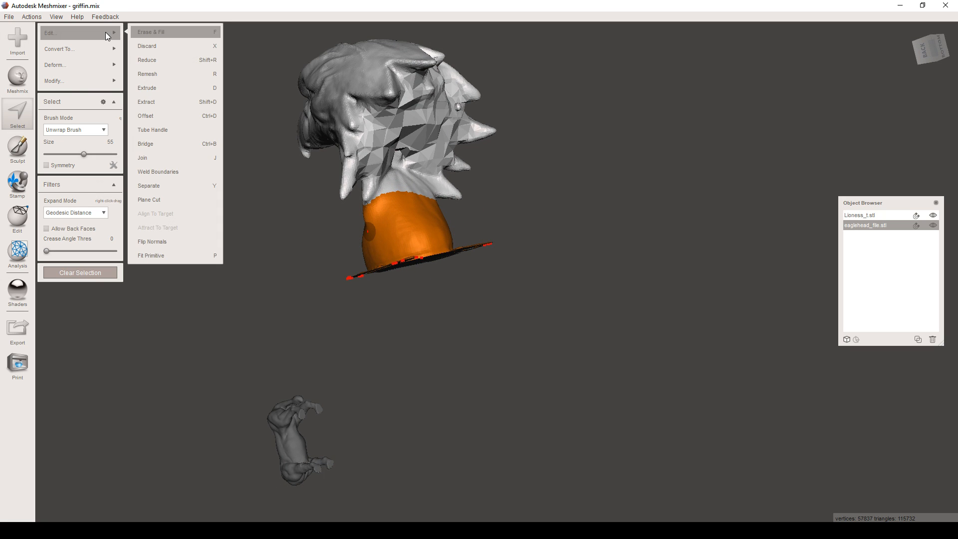
click(163, 45)
Step: Select the coarse faces around the hole at the back of the eagle head with the Unwrap Brush and delete them
right_drag(408, 244, 382, 214)
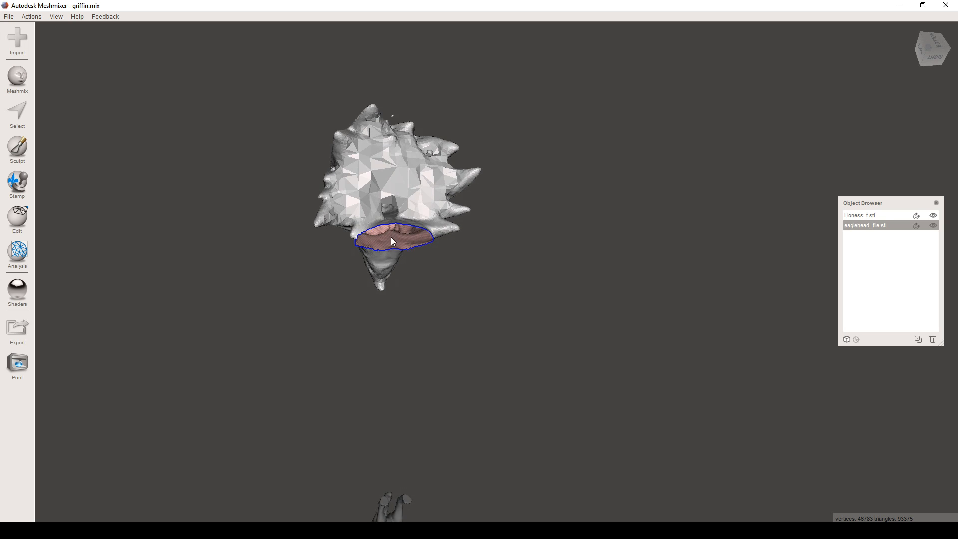
scroll(391, 237, up, 5)
middle_drag(377, 211, 634, 343)
scroll(545, 289, up, 4)
mouse_move(549, 291)
right_down()
mouse_move(543, 250)
mouse_move(532, 264)
mouse_move(543, 280)
right_up()
scroll(672, 363, down, 3)
right_drag(672, 363, 639, 334)
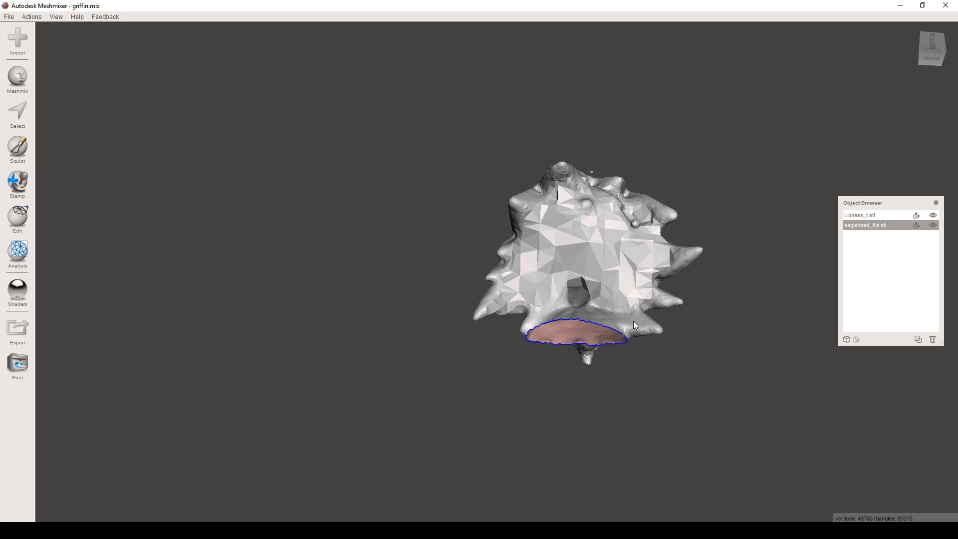
key(s)
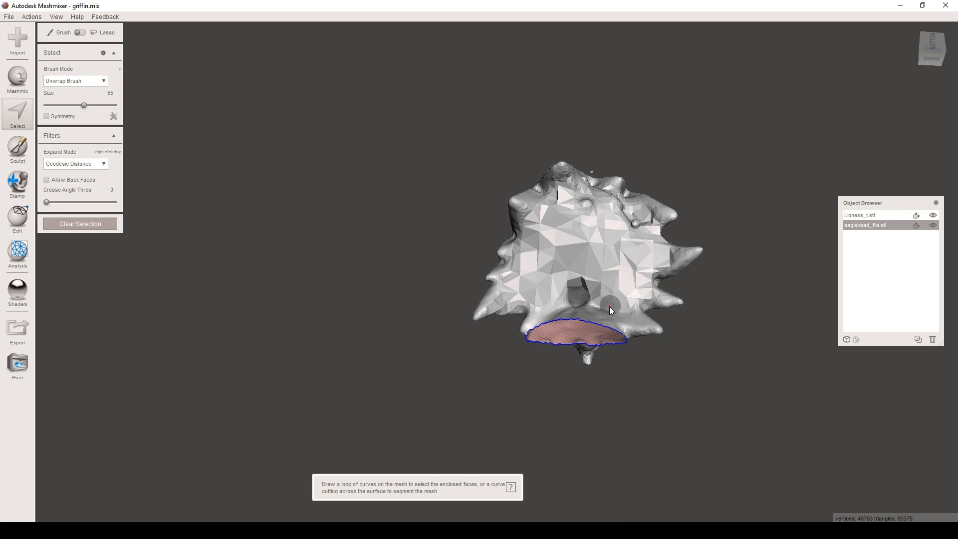
drag(602, 316, 629, 288)
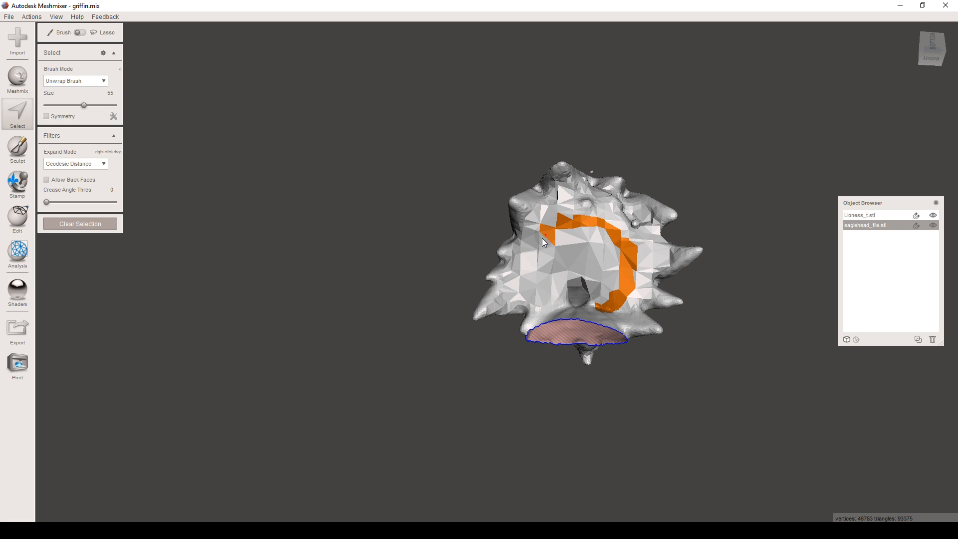
mouse_move(551, 233)
mouse_down()
mouse_move(533, 279)
mouse_move(536, 244)
mouse_move(532, 285)
mouse_move(552, 300)
mouse_move(608, 302)
mouse_move(565, 290)
mouse_move(562, 237)
mouse_move(618, 261)
mouse_move(570, 248)
mouse_move(591, 294)
mouse_up()
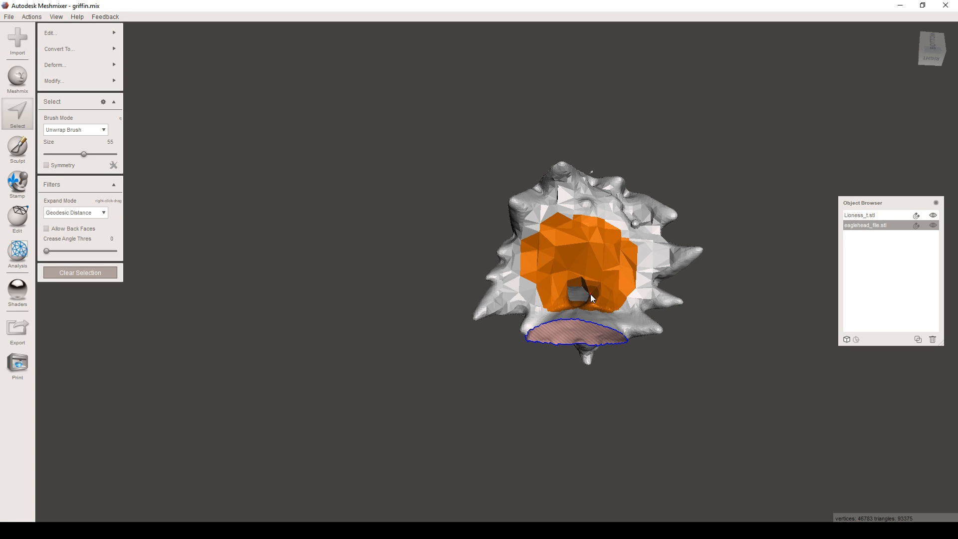
key(Delete)
Step: Select part of the inner shell inside the eagle head, expand the selection to connected faces and delete it
mouse_move(617, 274)
right_down()
mouse_move(609, 290)
mouse_move(595, 278)
mouse_move(613, 238)
right_up()
scroll(613, 239, up, 5)
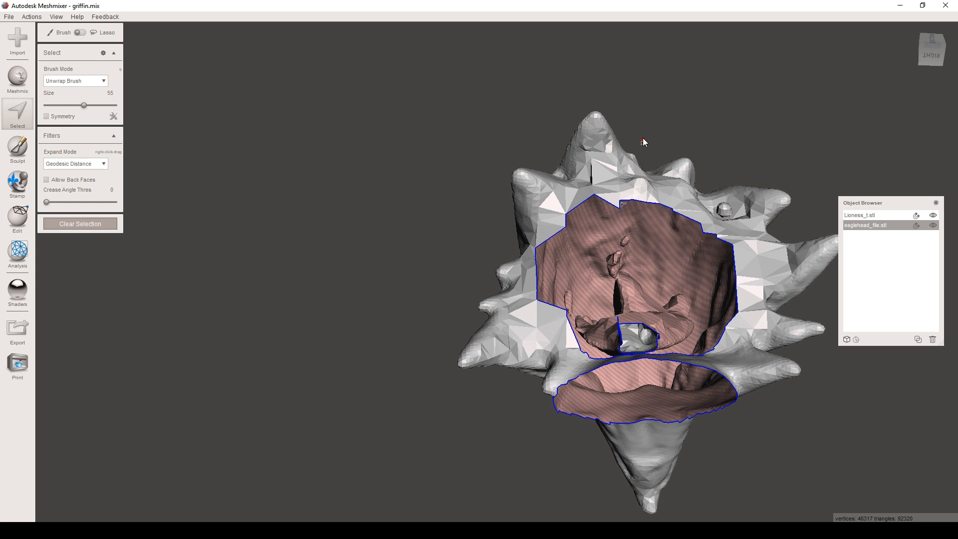
right_drag(623, 267, 644, 279)
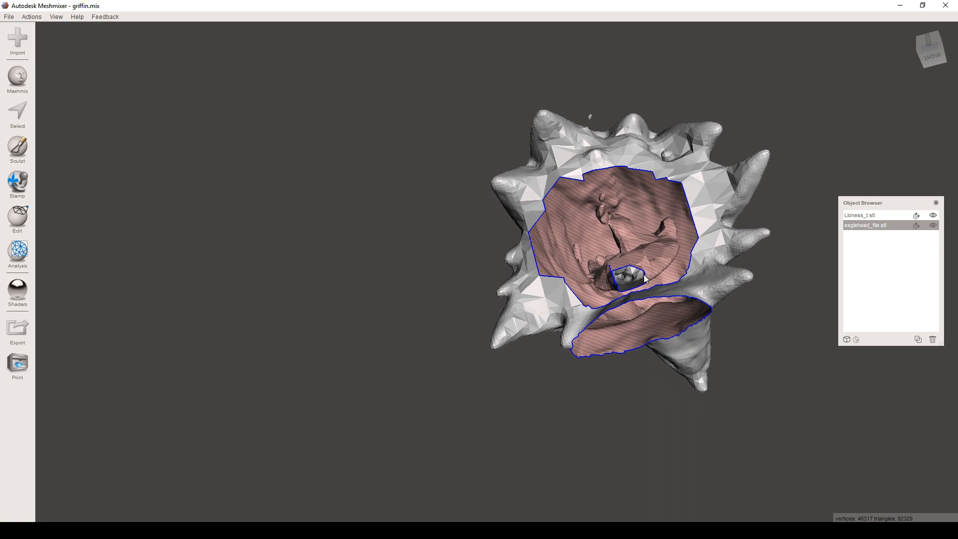
key(s)
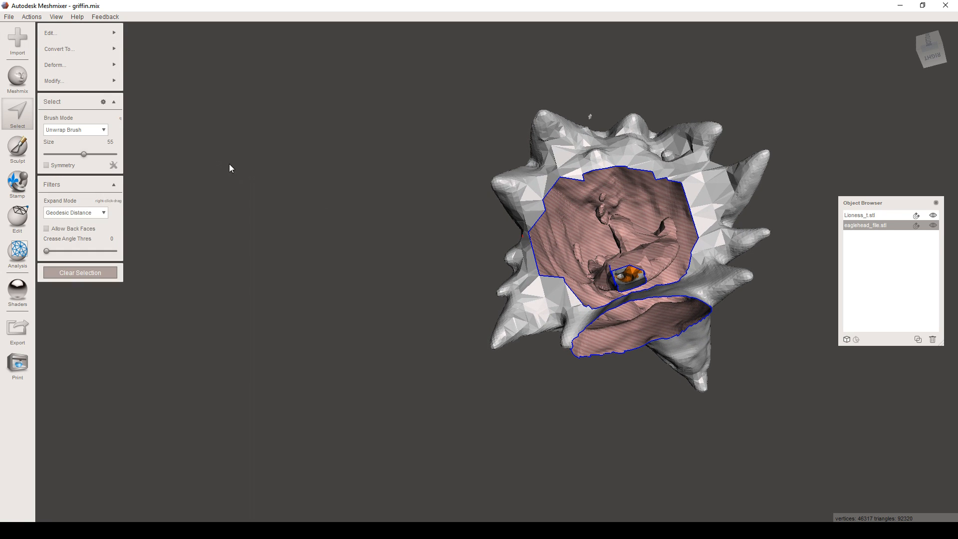
mouse_move(92, 80)
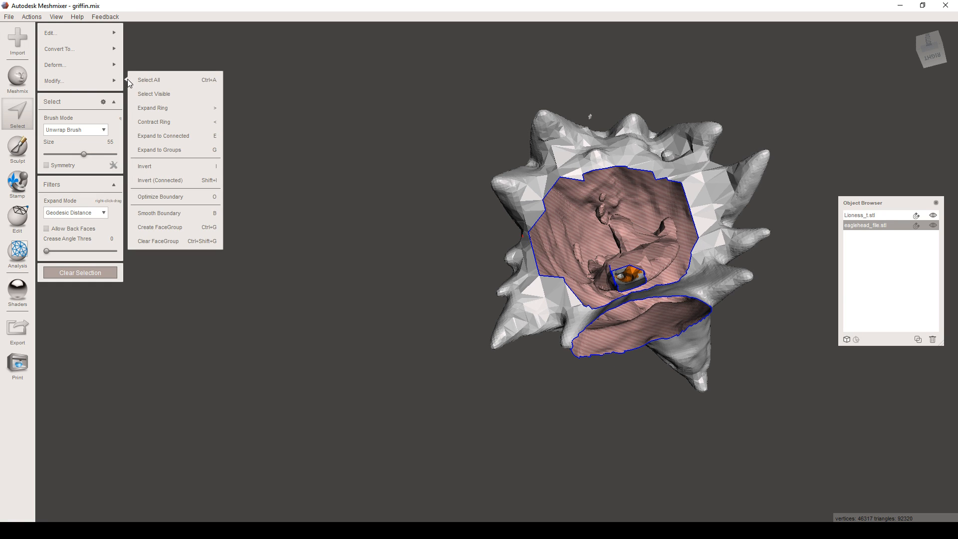
click(172, 137)
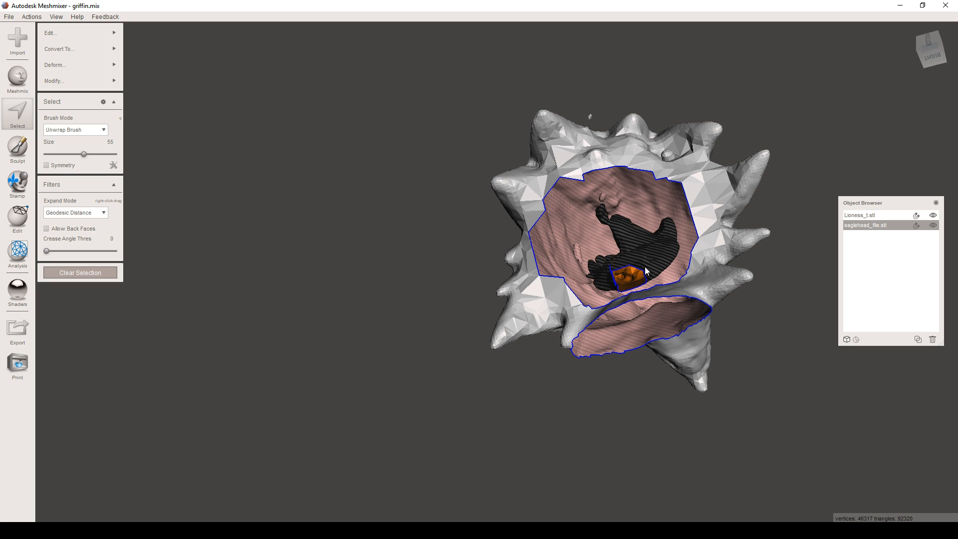
key(Delete)
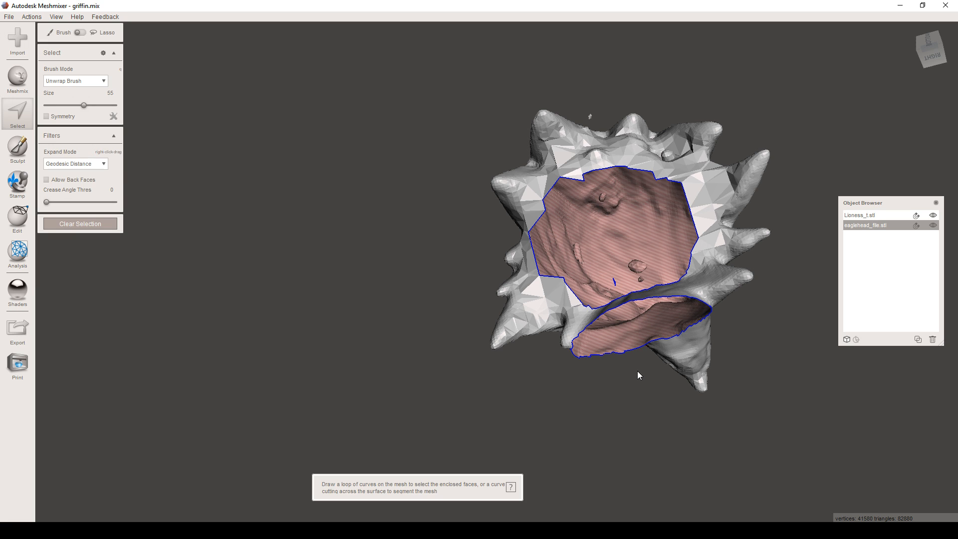
Step: Select the small loose fragment left inside the eagle head, expand to connected, delete it and leave selection mode
right_drag(636, 370, 552, 381)
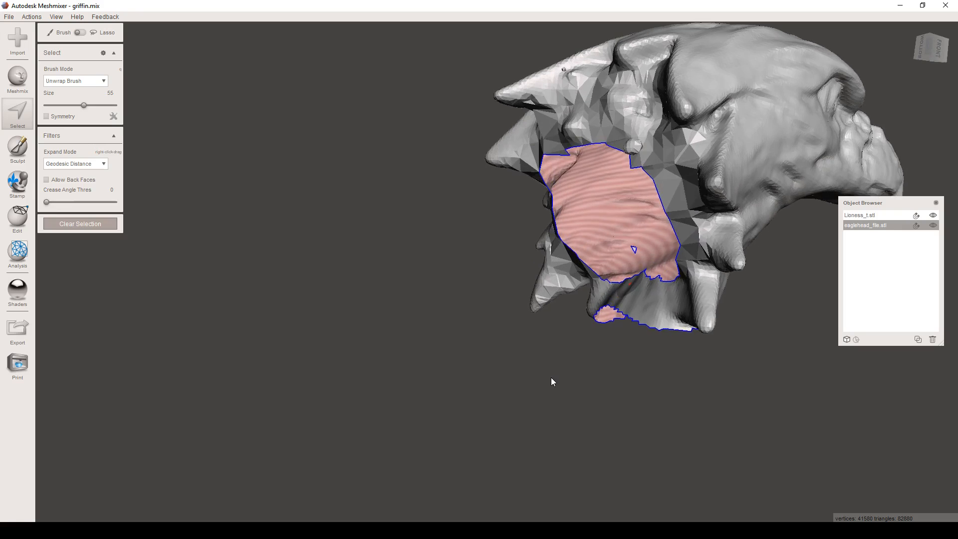
click(635, 251)
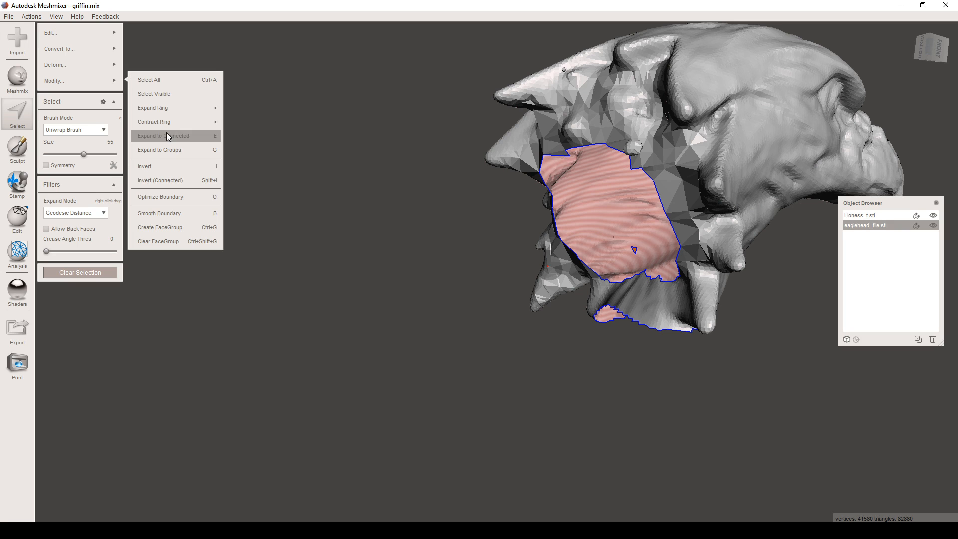
mouse_move(481, 228)
right_down()
mouse_move(528, 225)
mouse_move(591, 146)
mouse_move(576, 159)
right_up()
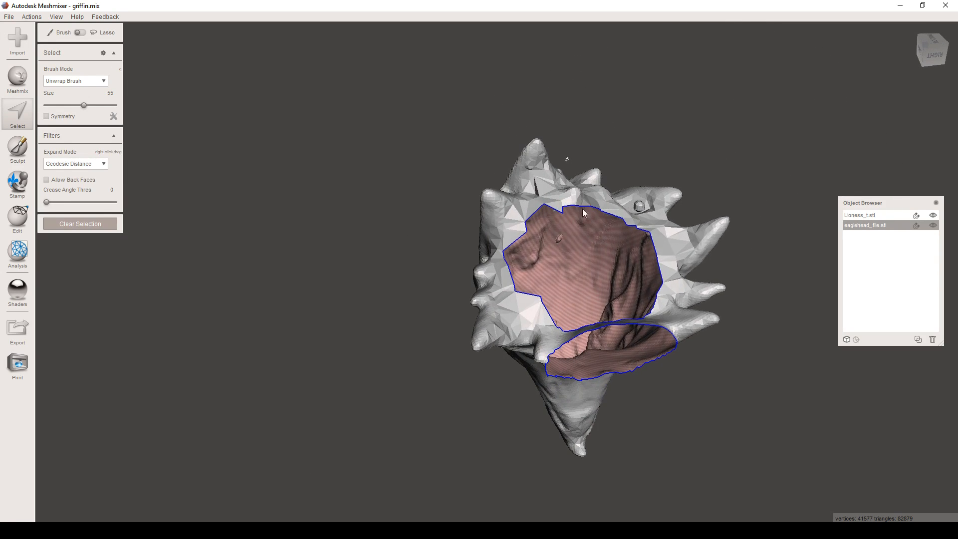
right_drag(563, 255, 161, 261)
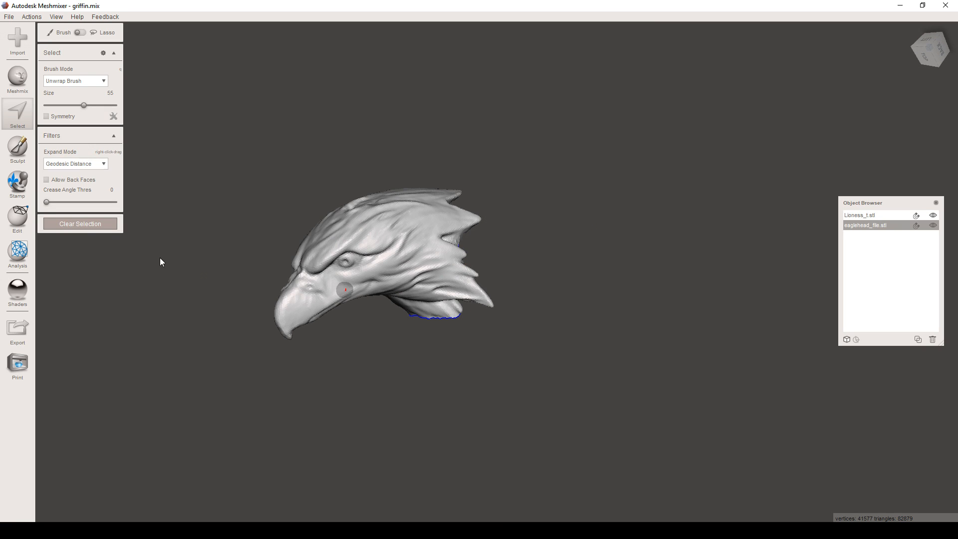
click(89, 224)
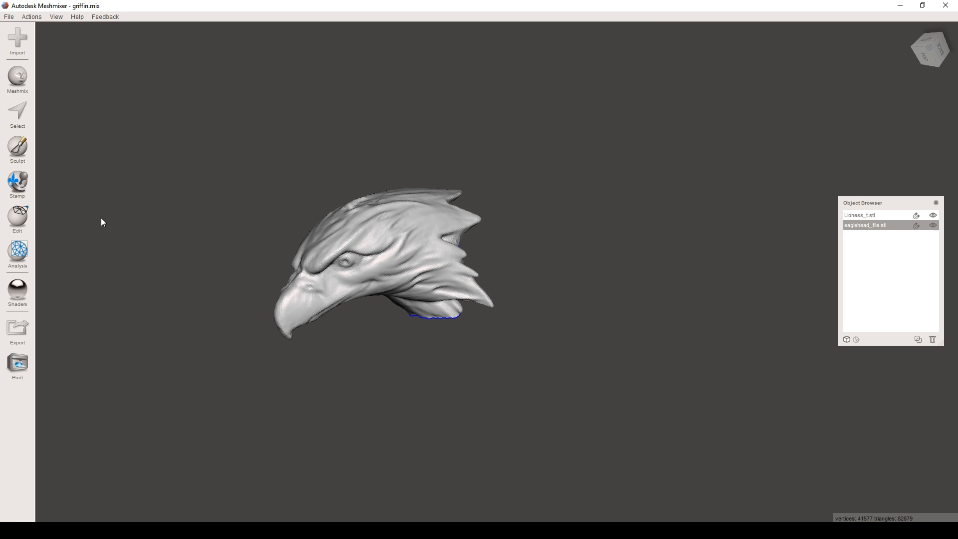
Step: Compute a Make Solid preview of the eagle head with the Fast solid type and inspect the capped neck openings
click(27, 218)
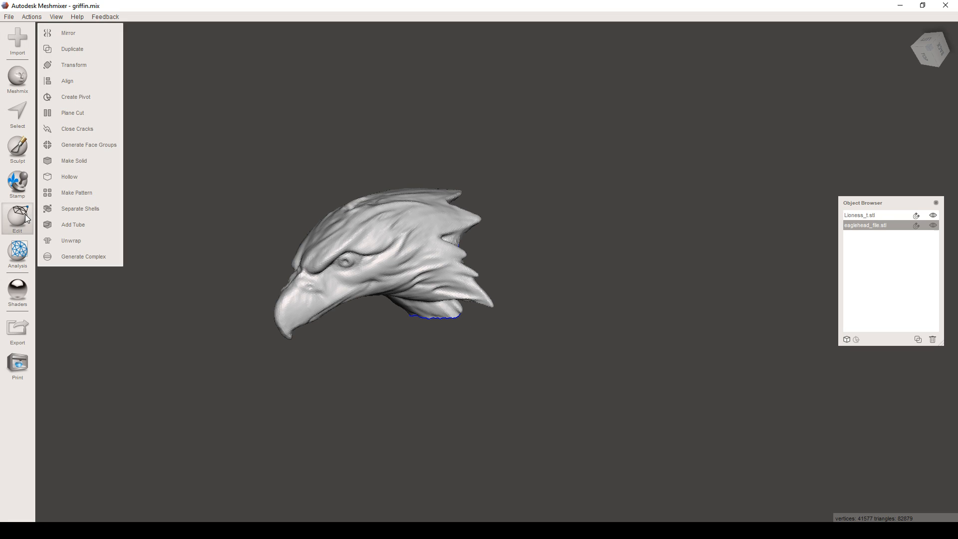
click(75, 160)
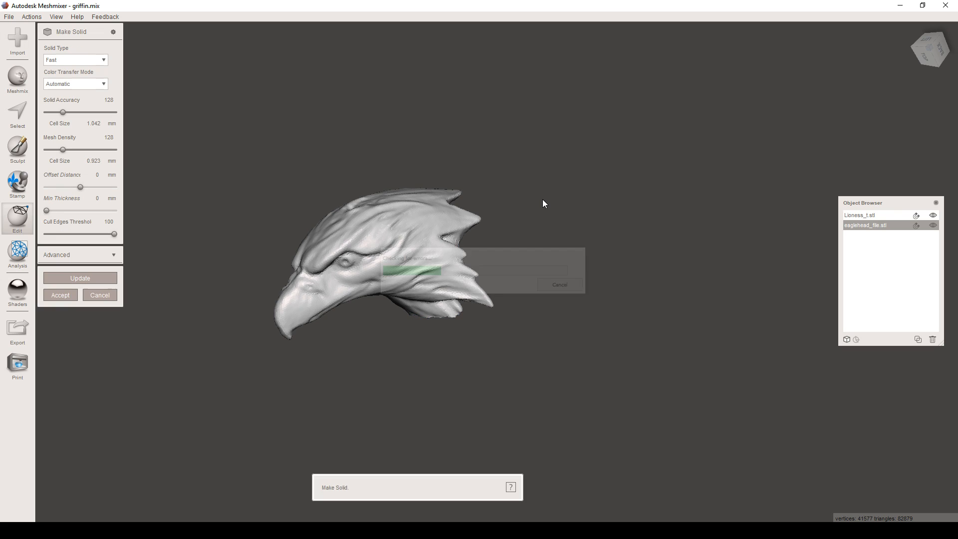
right_drag(534, 203, 385, 198)
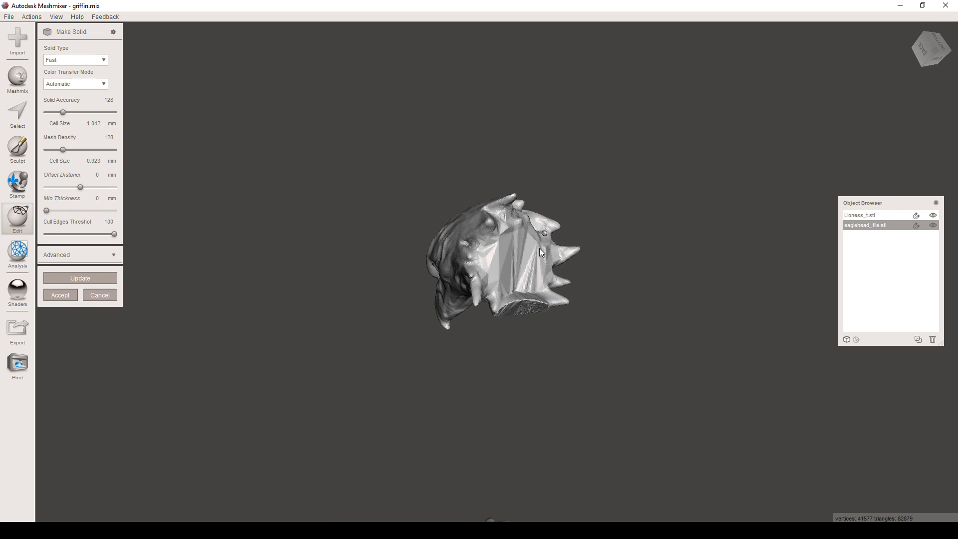
right_drag(529, 262, 527, 202)
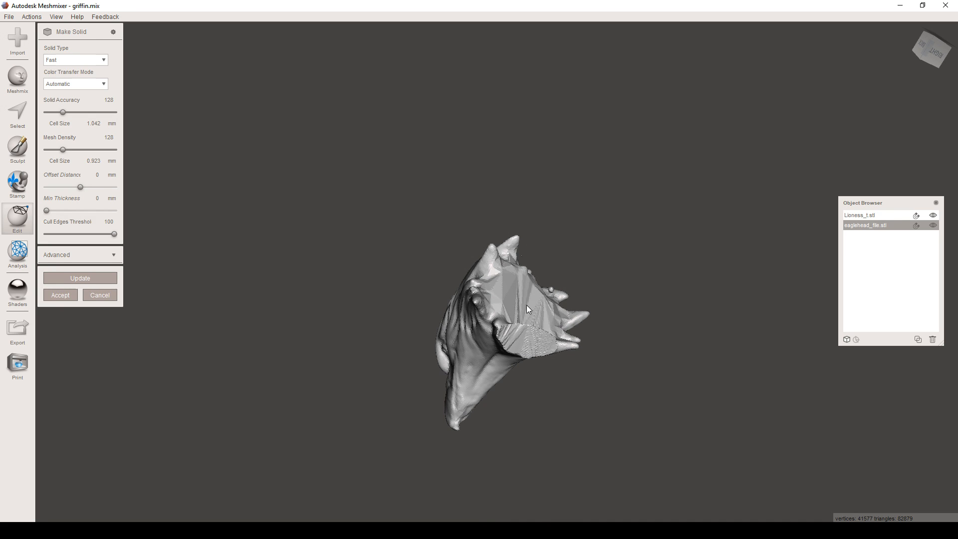
scroll(525, 313, up, 5)
scroll(525, 313, down, 7)
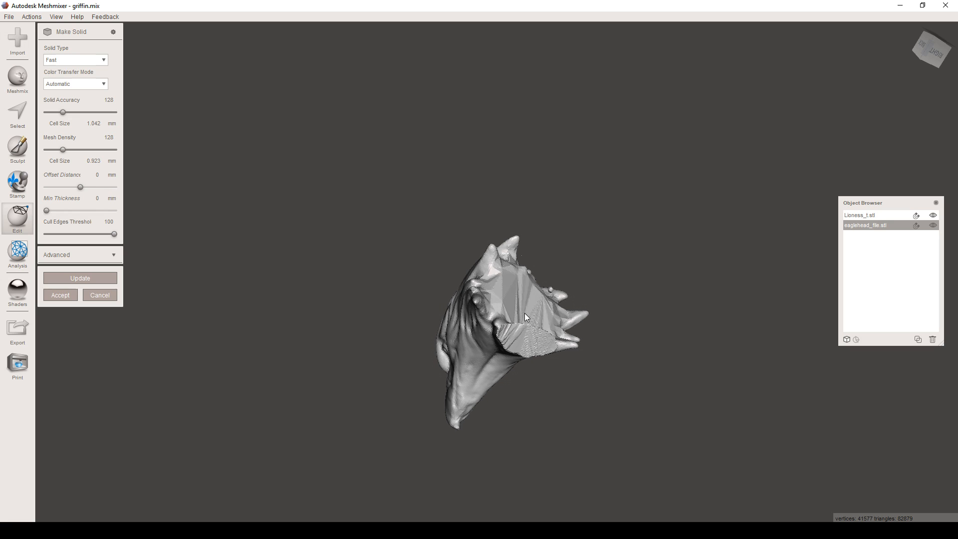
right_drag(473, 286, 575, 263)
Step: Change the eagle head's solid type to Accurate, update the Make Solid result and accept it
click(101, 59)
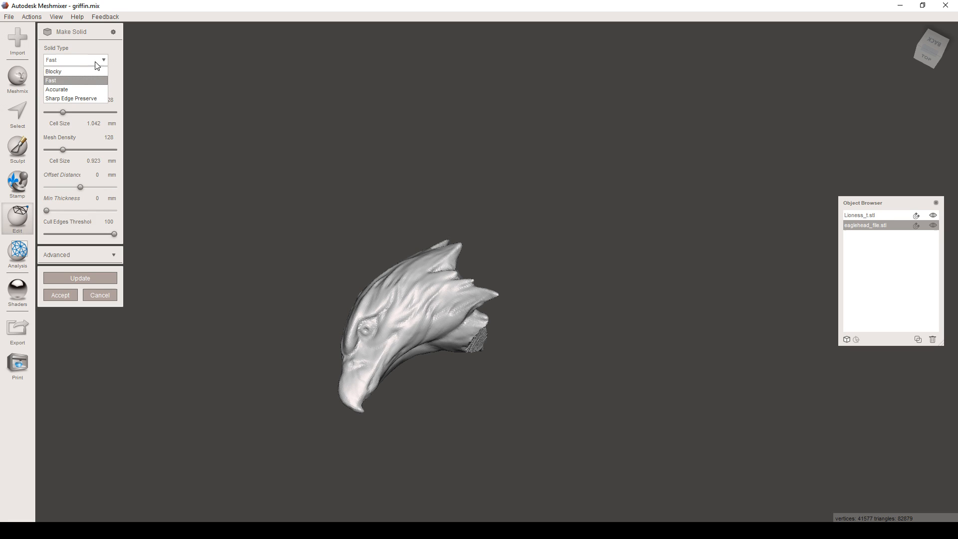
click(72, 87)
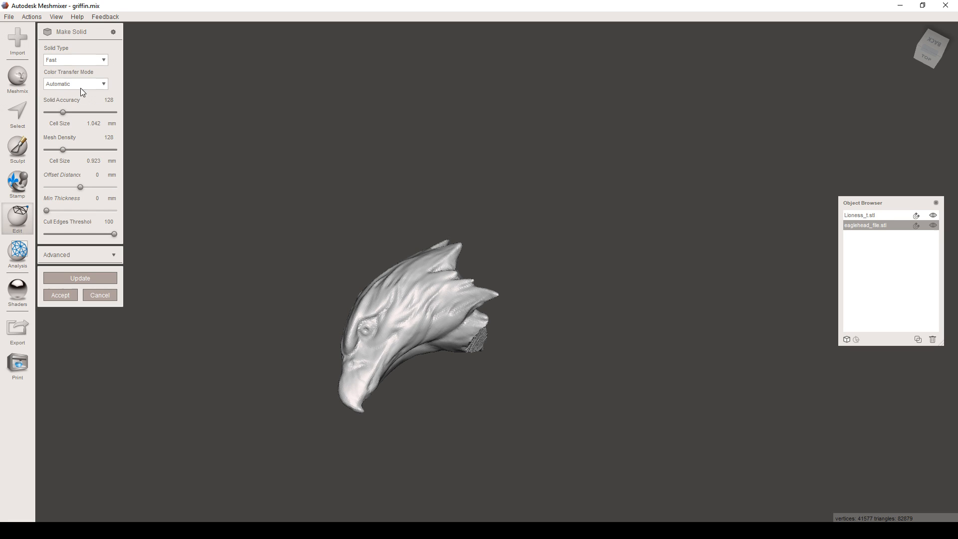
click(83, 278)
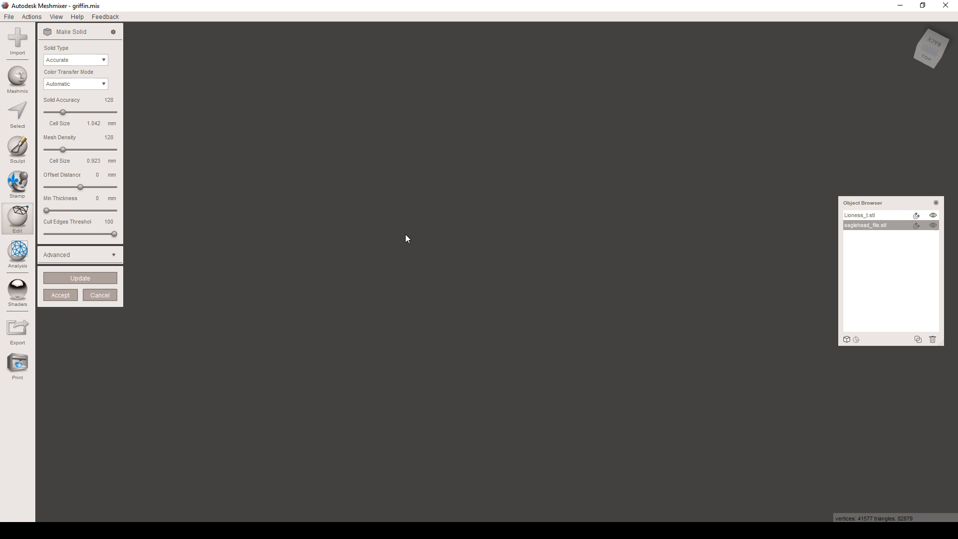
right_drag(414, 240, 338, 310)
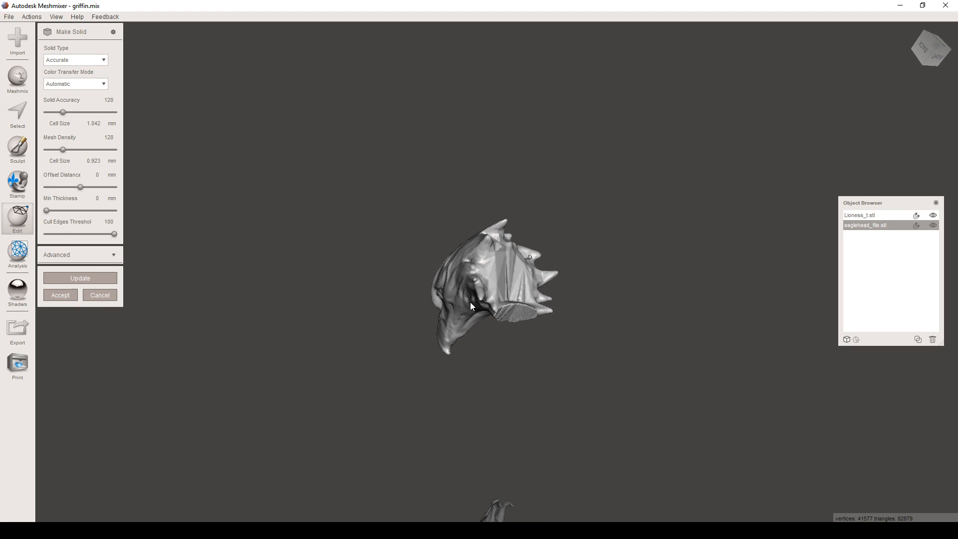
click(67, 293)
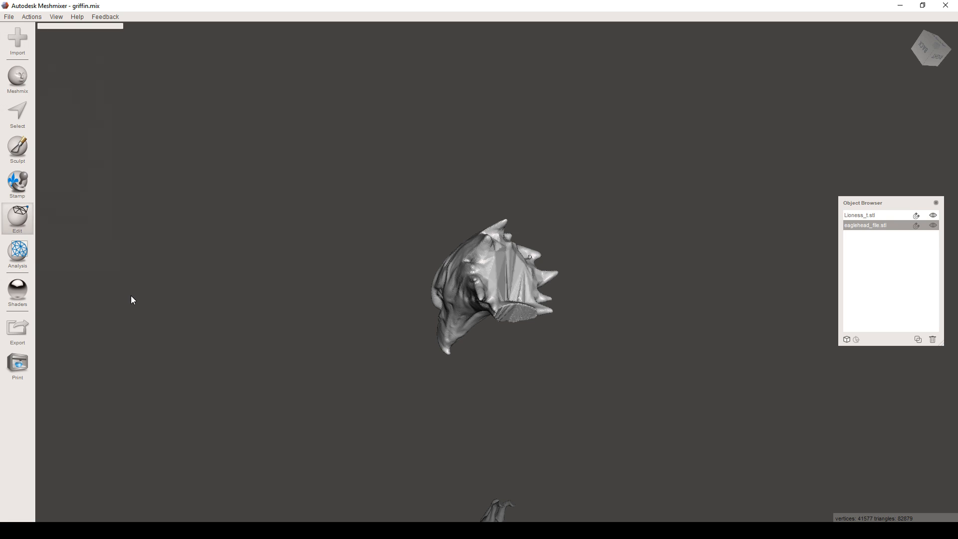
Step: Delete the original eaglehead_file.stl object, keeping the solid version of the eagle head
scroll(287, 249, down, 5)
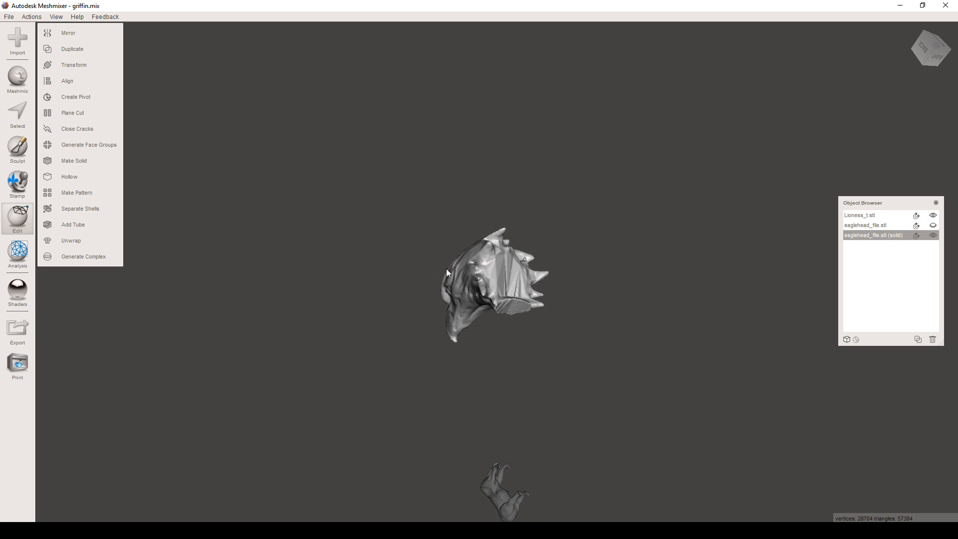
click(869, 223)
click(868, 234)
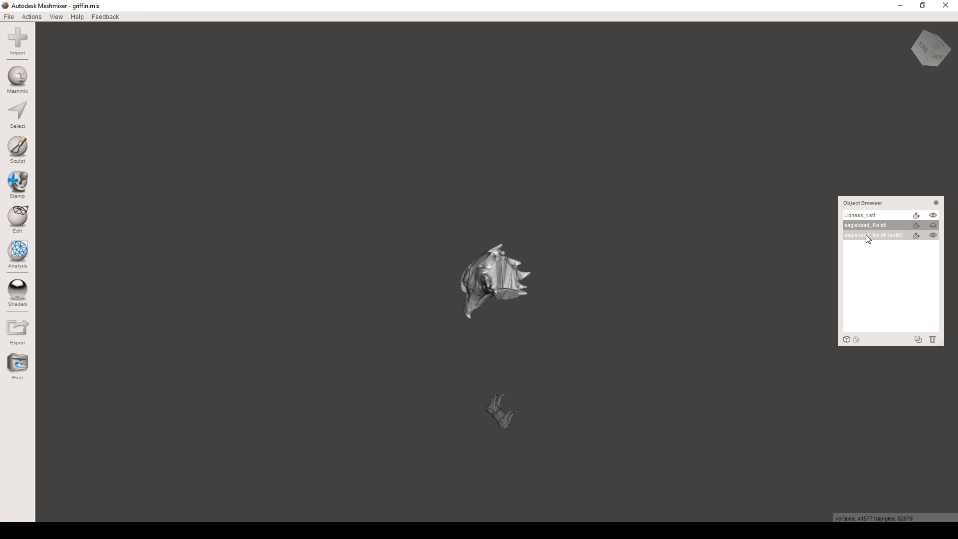
shift+click(869, 225)
click(868, 227)
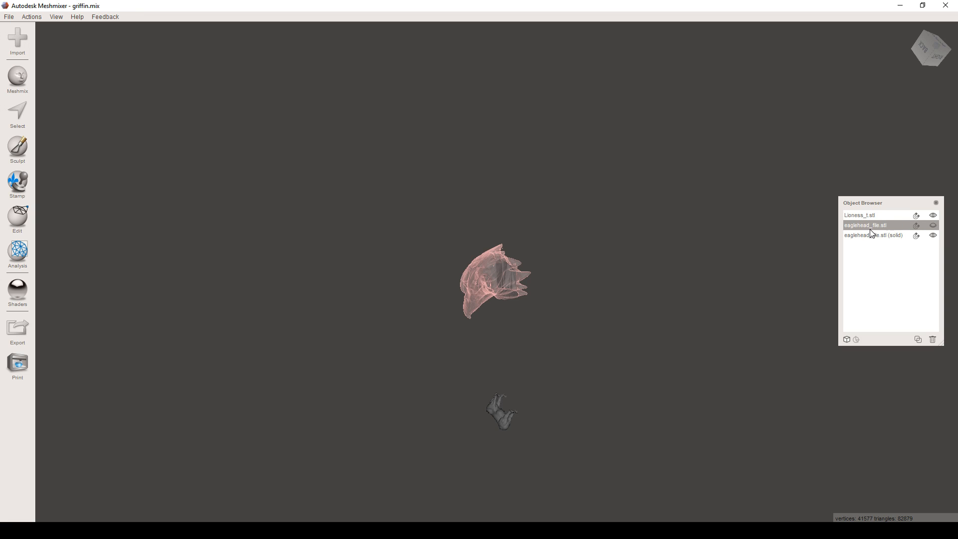
click(933, 340)
Step: Save the griffin.mix scene containing the lioness body and the solid eagle head
scroll(478, 284, up, 2)
right_drag(478, 284, 543, 358)
right_drag(441, 350, 395, 205)
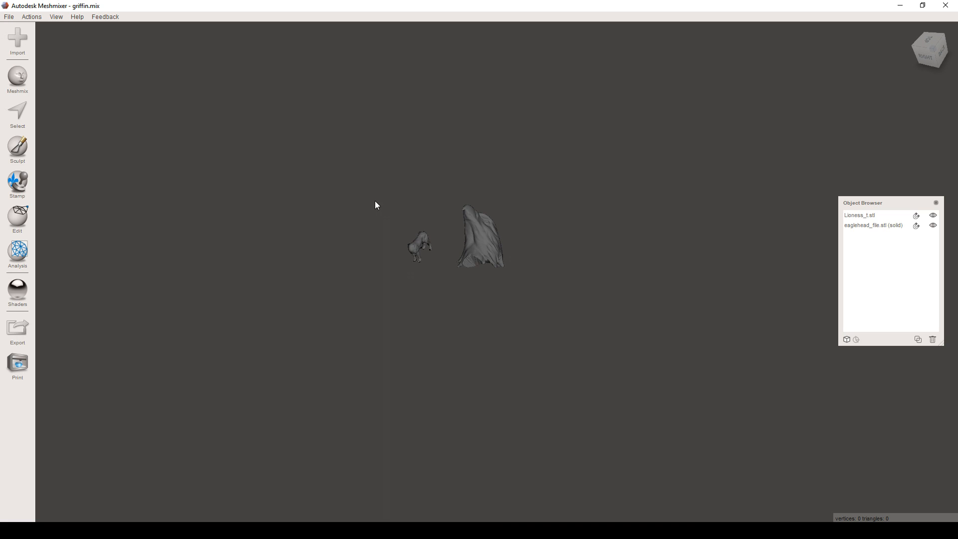
click(8, 16)
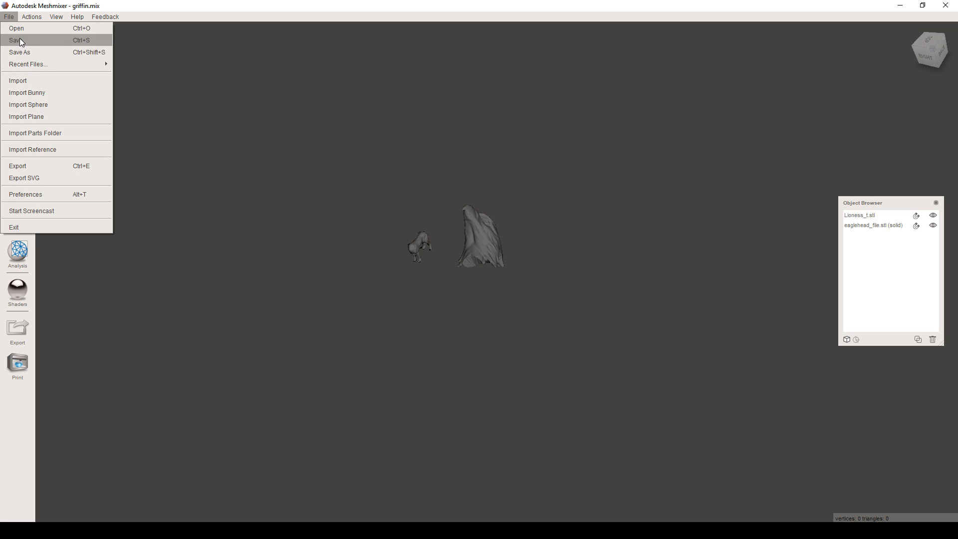
click(19, 38)
Step: Start a Transform on the solid eagle head and rotate it about 105 degrees around X so the beak faces forward
scroll(464, 223, up, 5)
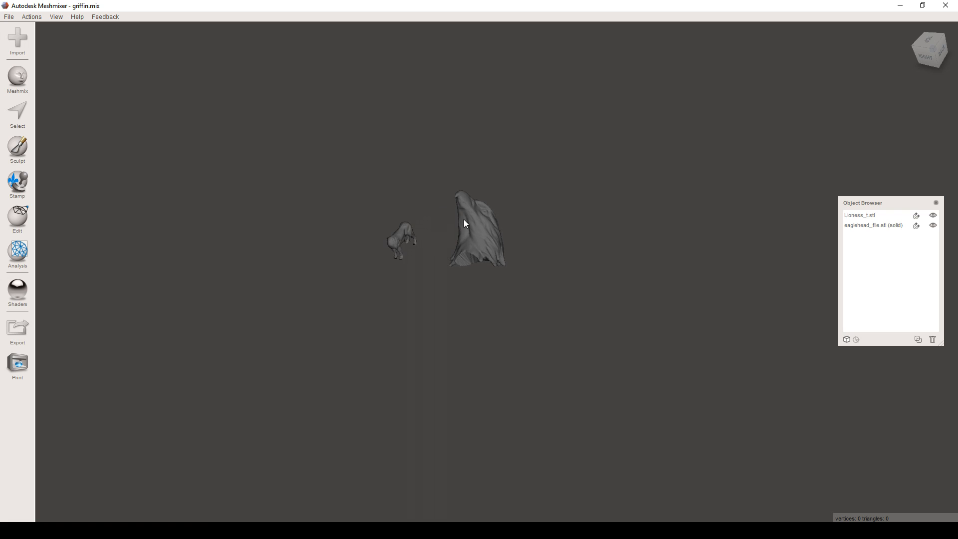
middle_drag(464, 223, 558, 342)
mouse_move(558, 342)
right_down()
mouse_move(553, 310)
mouse_move(612, 312)
mouse_move(629, 301)
mouse_move(625, 288)
mouse_move(568, 333)
right_up()
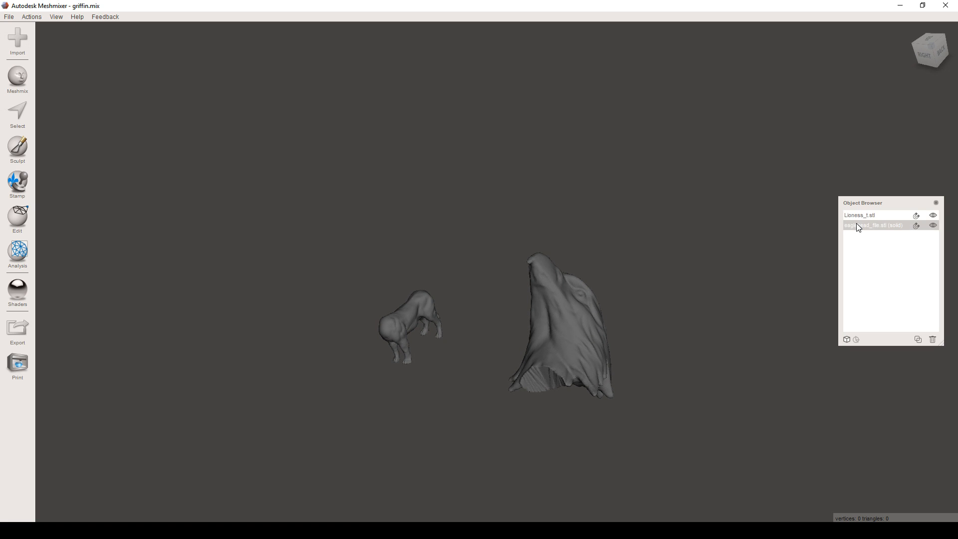
click(856, 225)
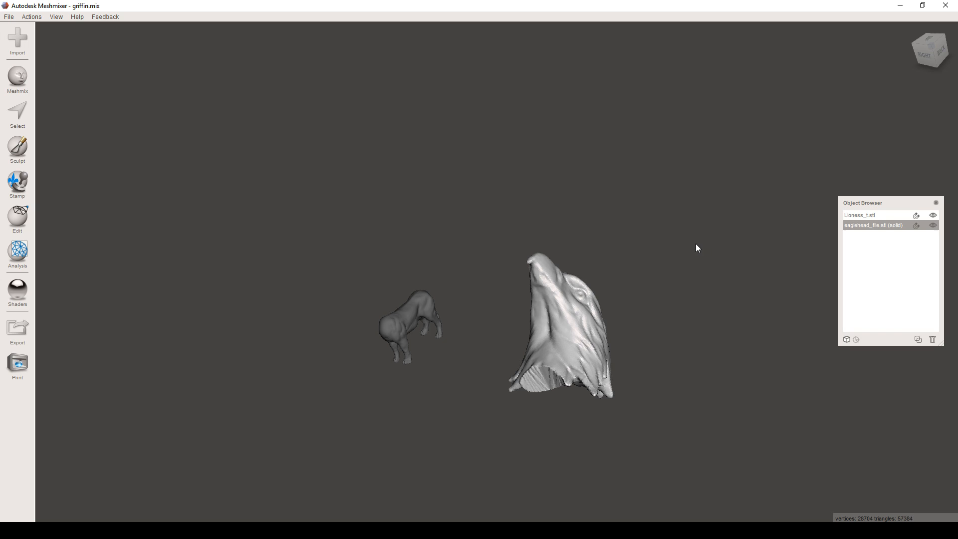
key(ctrl+t)
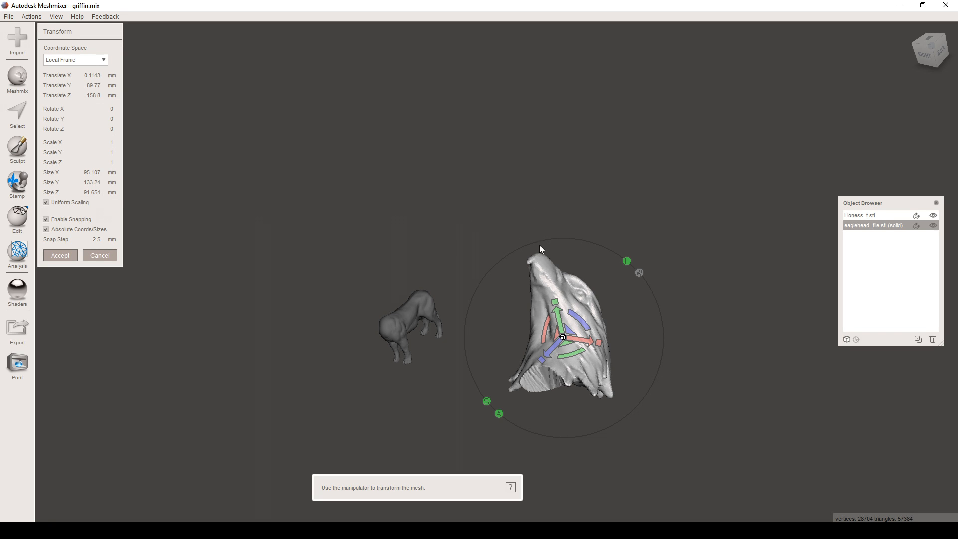
right_drag(524, 214, 420, 183)
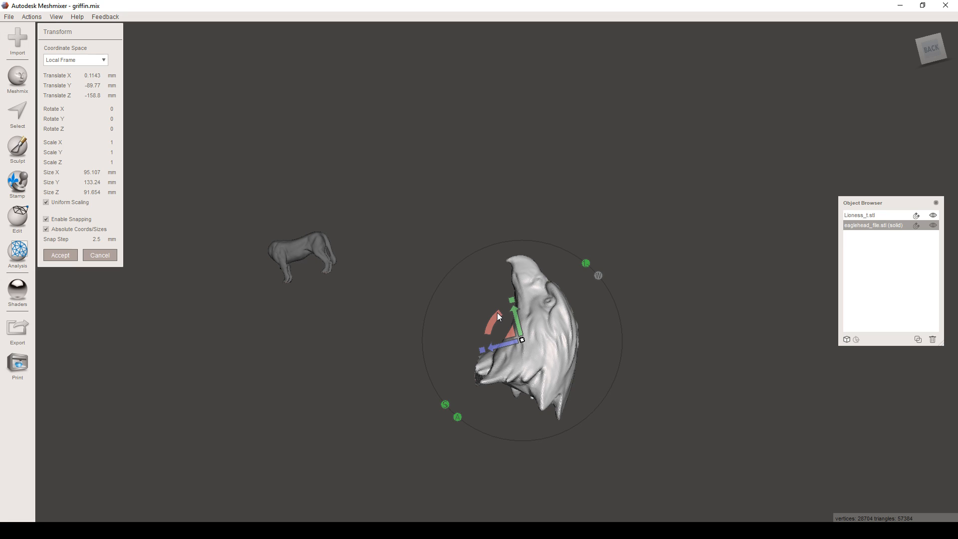
drag(497, 313, 504, 367)
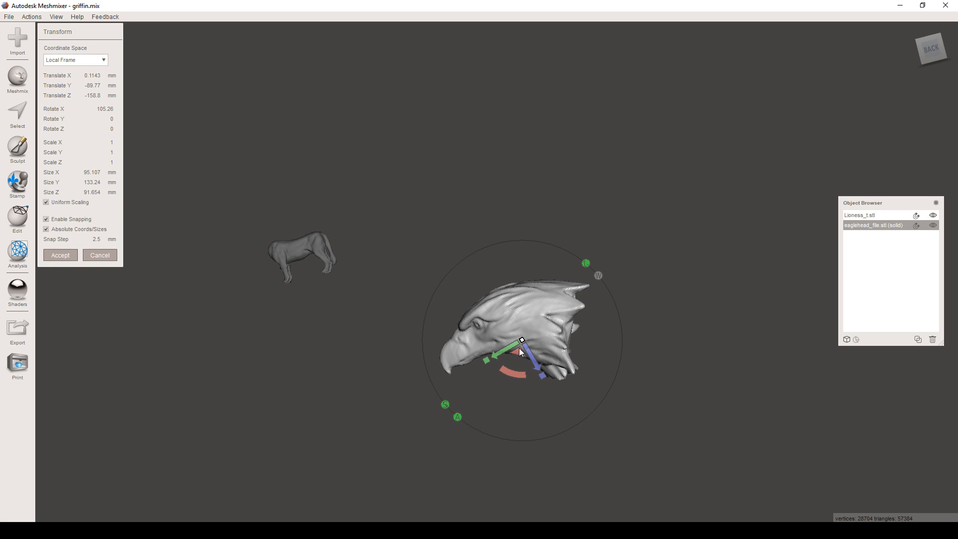
Step: Move the eagle head to the front of the lioness body, at about Y 37.3 mm and Z 43.9 mm
drag(519, 351, 234, 258)
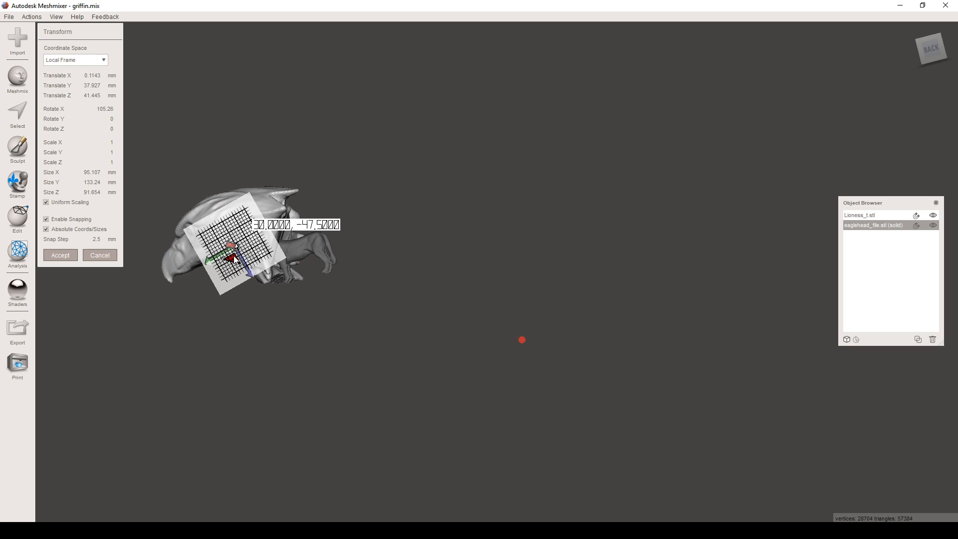
drag(232, 257, 232, 260)
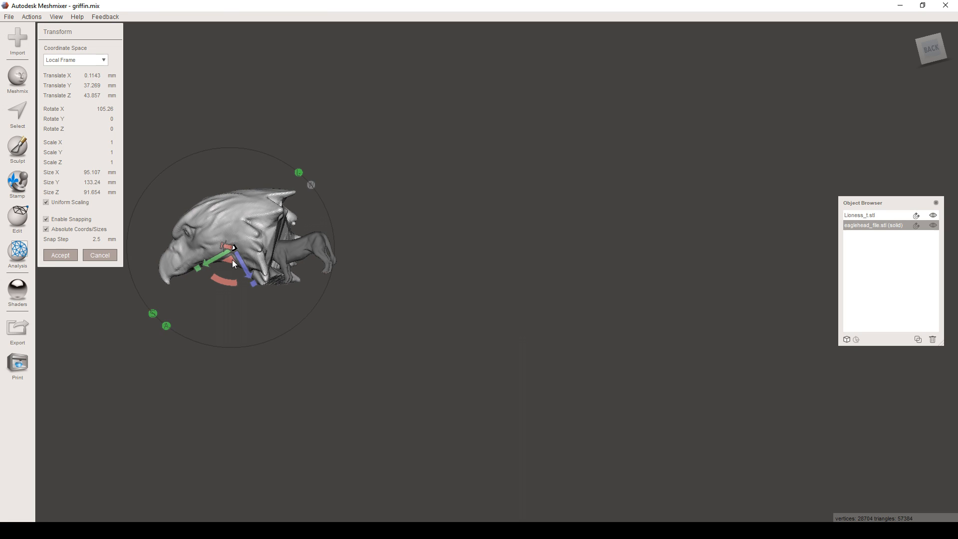
scroll(232, 255, up, 3)
scroll(232, 254, up, 2)
middle_drag(221, 242, 510, 325)
scroll(506, 325, up, 2)
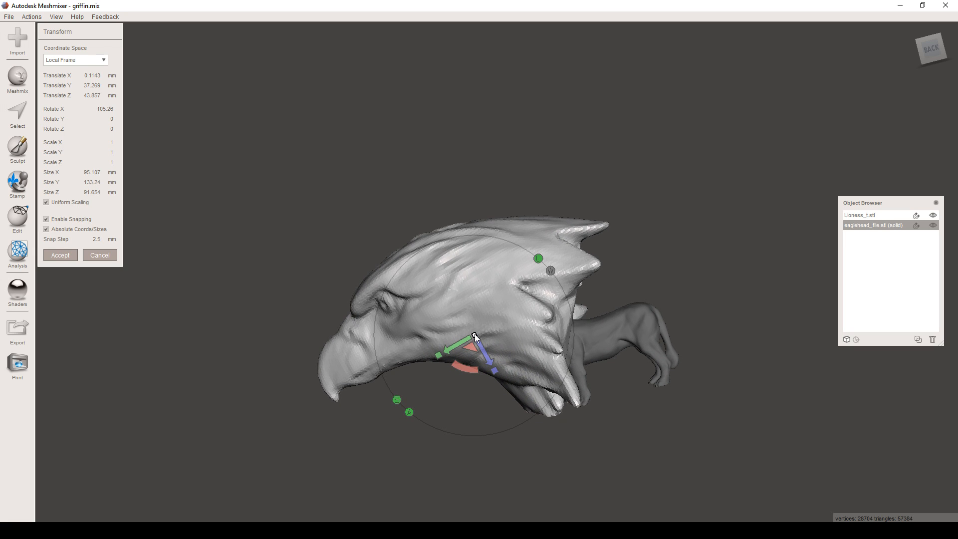
Step: Scale the eagle head along its Z axis only, to a Z size of 90 mm
click(494, 370)
text(95)
key(Return)
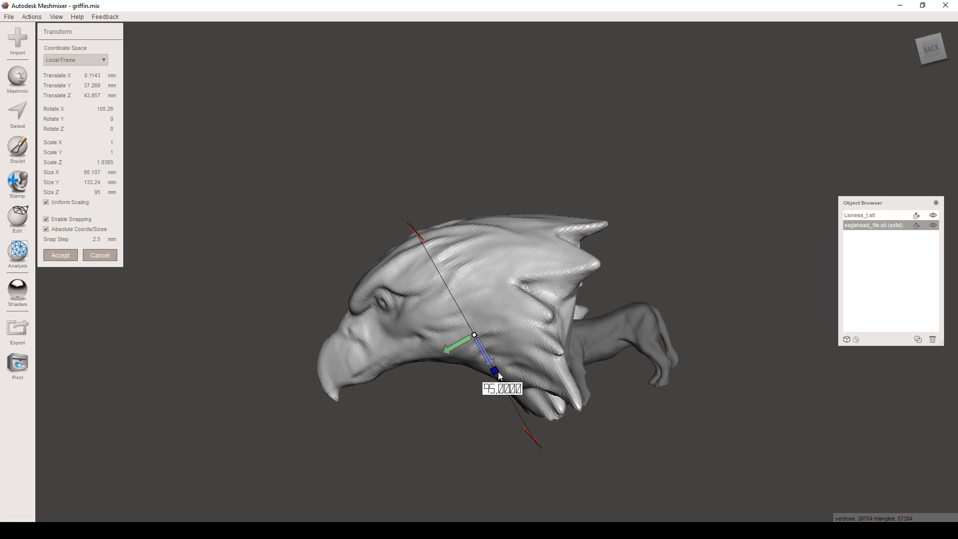
drag(498, 372, 493, 367)
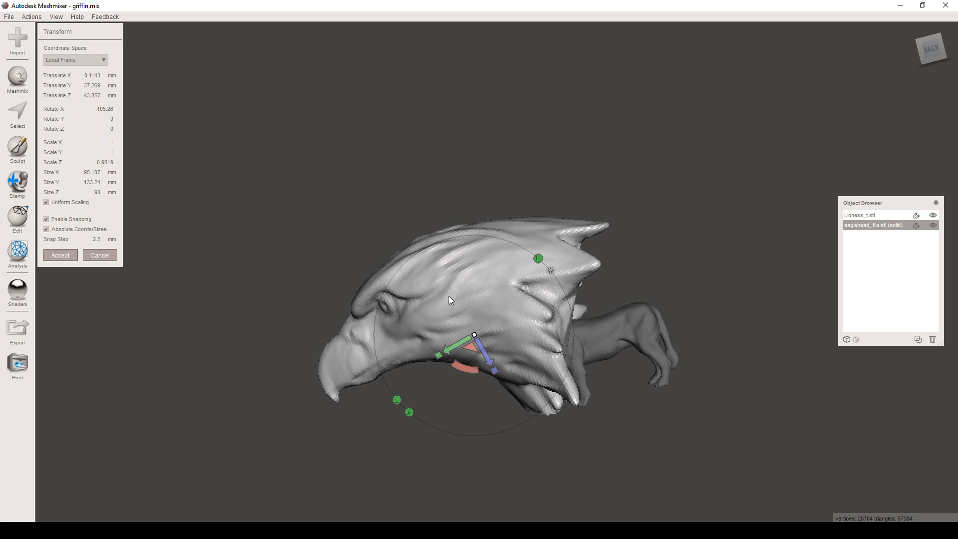
Step: Scale the eagle head uniformly down to an X size of 25 mm and move it onto the lioness's neck
drag(474, 335, 499, 505)
drag(474, 335, 493, 441)
drag(467, 348, 525, 352)
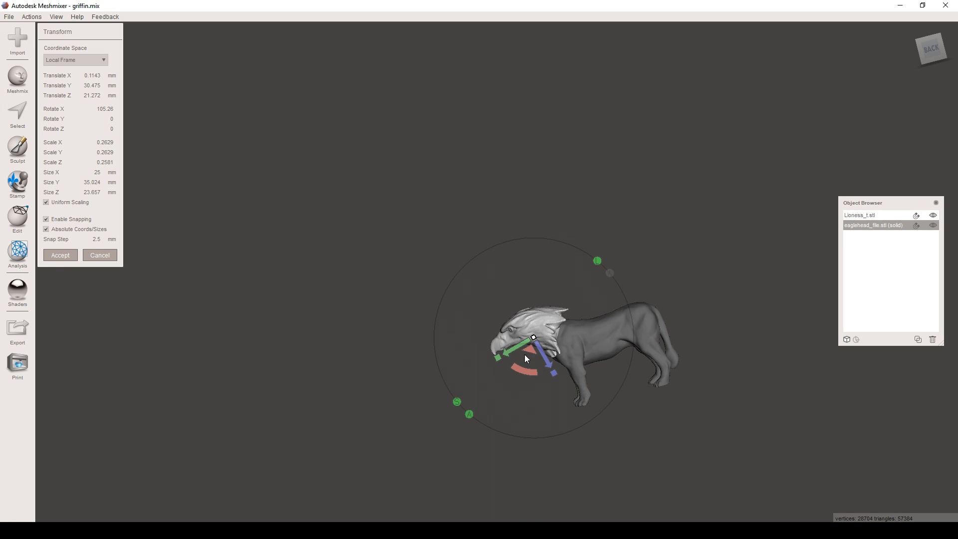
Step: View the griffin from above and rotate the eagle head about -8.15 degrees around Z
right_drag(479, 358, 657, 369)
scroll(656, 366, up, 2)
middle_drag(684, 370, 528, 264)
scroll(504, 245, up, 5)
right_drag(501, 241, 526, 343)
right_drag(507, 246, 501, 265)
Step: Reduce the snap step to 0.5 mm and shift the eagle head sideways to about X 1.26 mm to centre it on the neck
drag(502, 265, 517, 228)
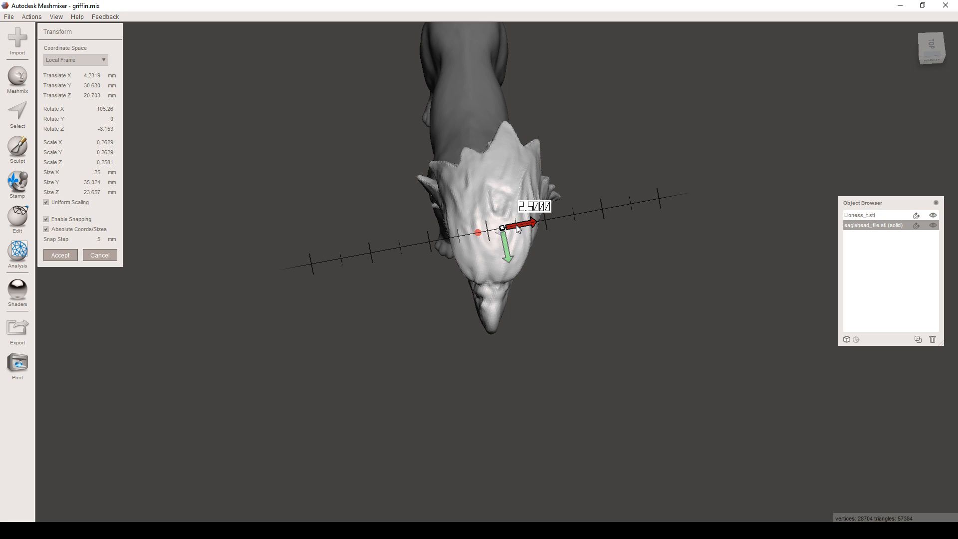
key(Down)
key(Down)
key(Down)
key(Down)
key(Up)
drag(516, 228, 502, 229)
Step: Fine-tune the eagle head's placement against the lioness's neck from several angles and accept the transform
right_drag(546, 279, 441, 256)
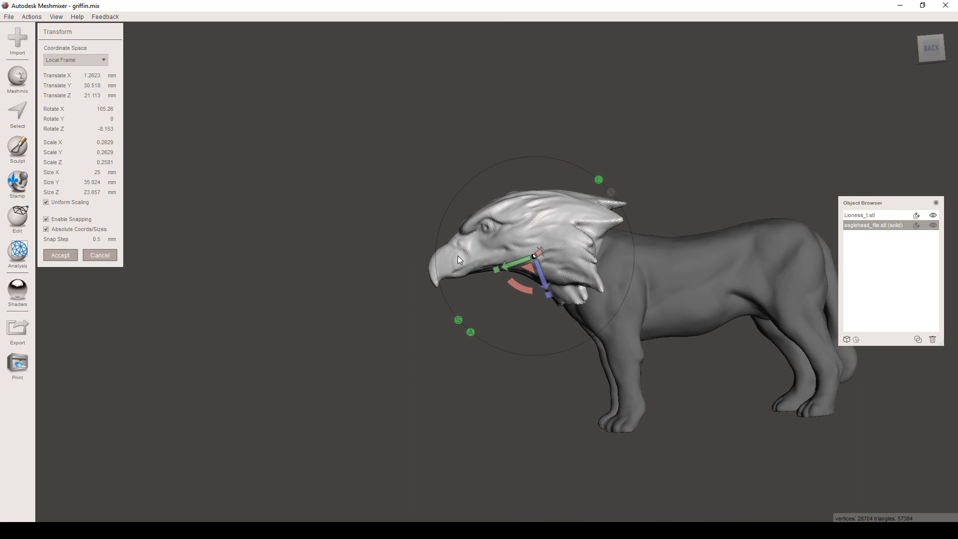
right_drag(579, 218, 537, 247)
drag(531, 257, 576, 375)
right_drag(577, 373, 537, 295)
scroll(554, 318, up, 5)
right_drag(628, 343, 464, 394)
click(59, 255)
Step: Save the scene with the eagle head positioned on the lioness body
right_drag(330, 278, 594, 395)
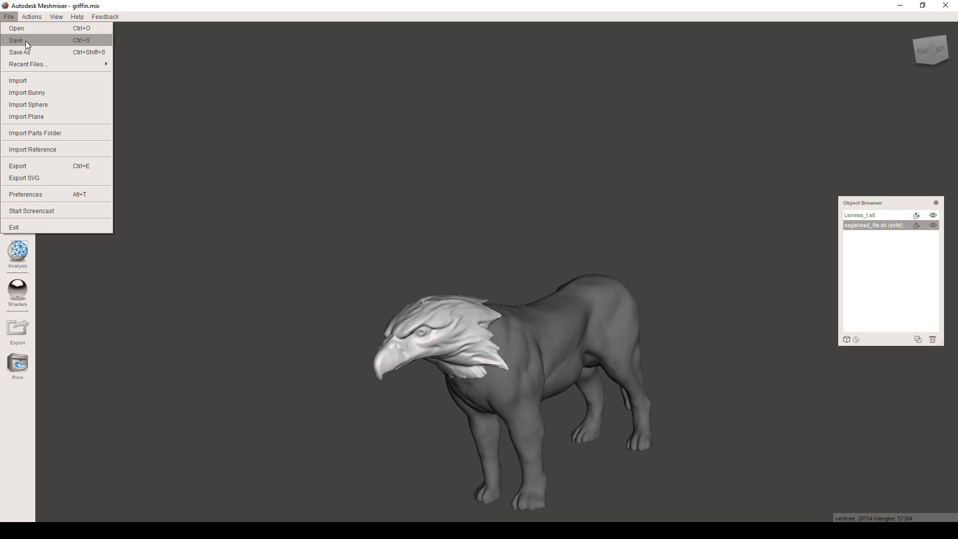
middle_drag(578, 349, 552, 304)
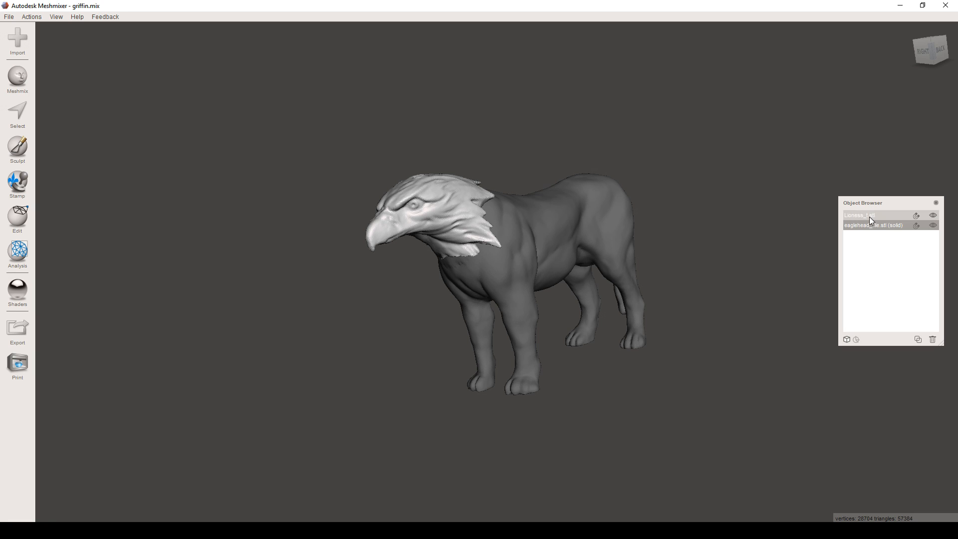
Step: Hide the eagle head to check the lioness's neck, show it again, and select both objects together
click(932, 225)
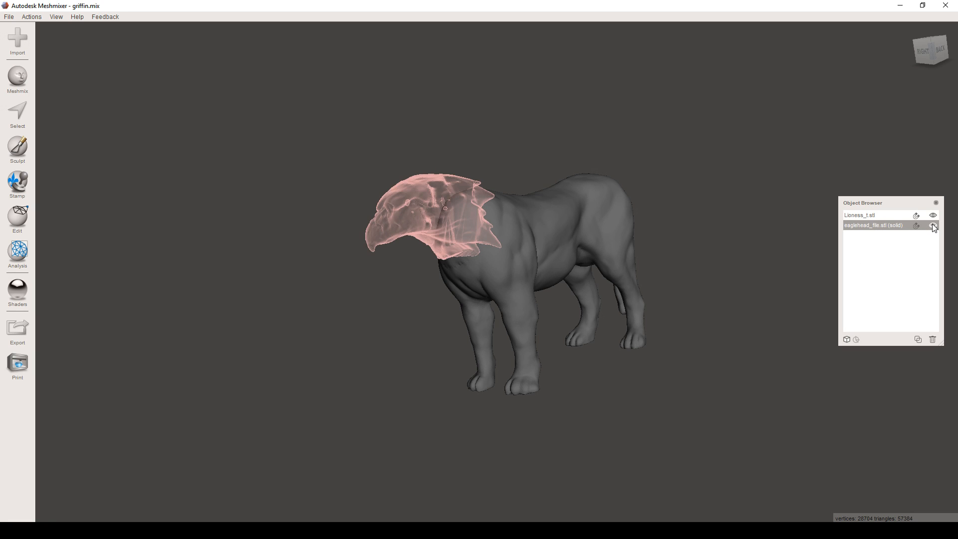
click(932, 226)
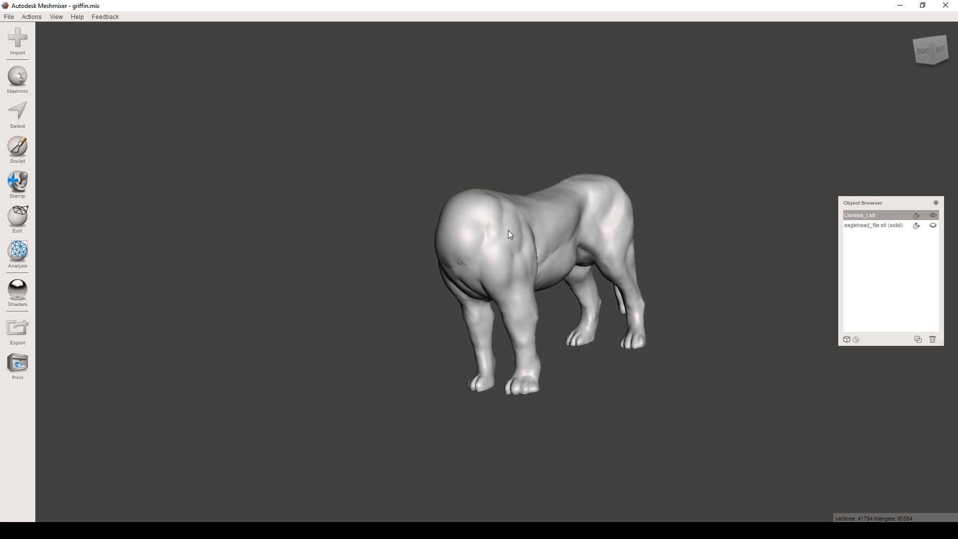
click(934, 226)
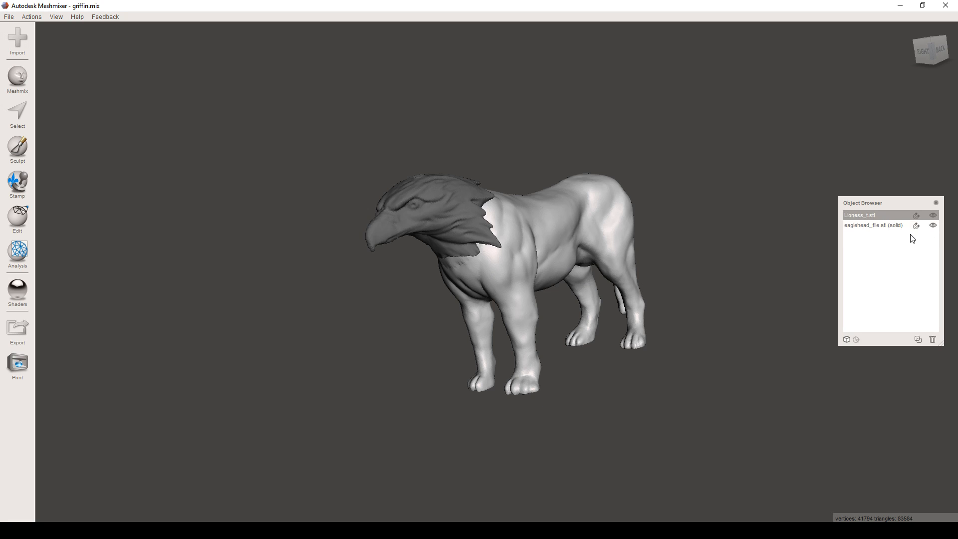
shift+click(879, 227)
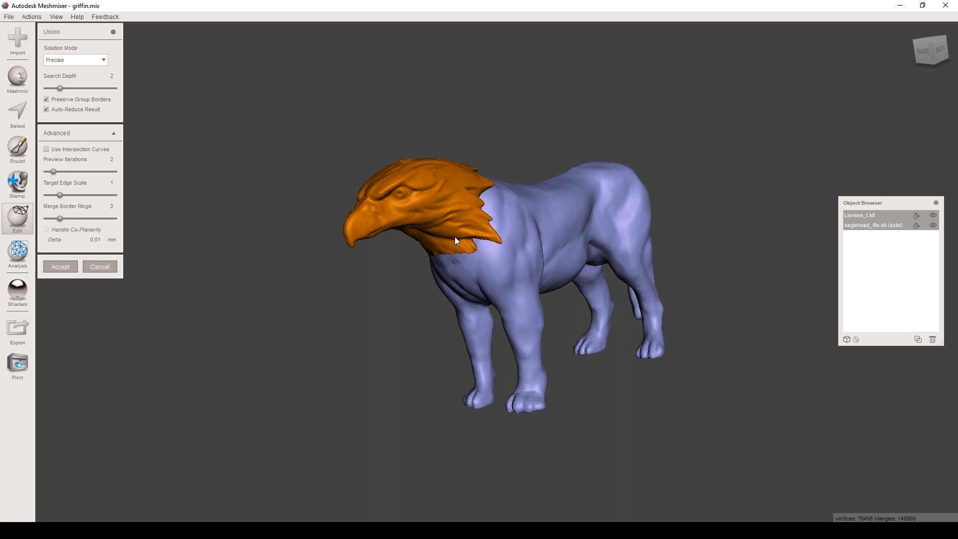
Step: Try a Precise Boolean Union of the eagle head and lioness body, inspecting the neck joint from several angles
scroll(454, 237, up, 7)
right_drag(454, 265, 331, 267)
right_drag(613, 131, 530, 176)
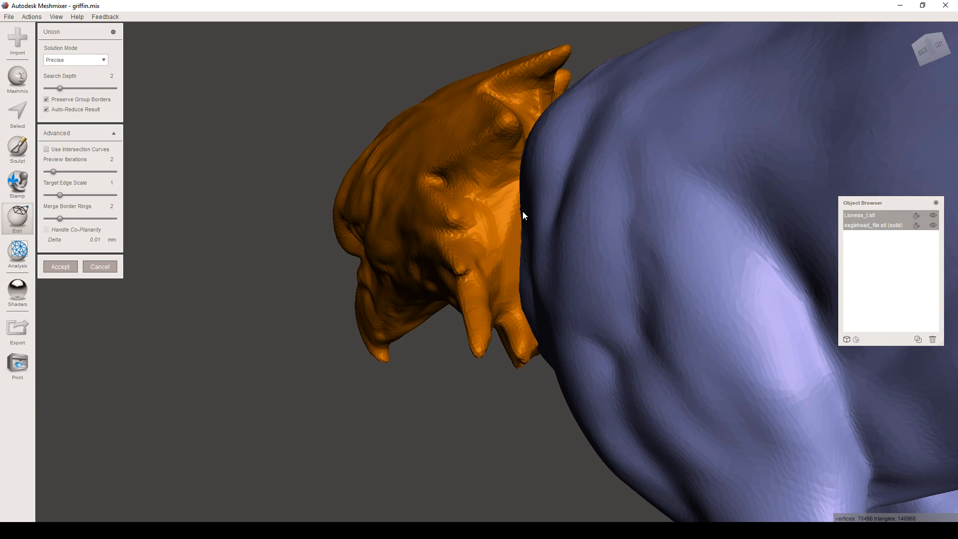
scroll(517, 284, down, 8)
right_drag(517, 286, 589, 265)
click(65, 267)
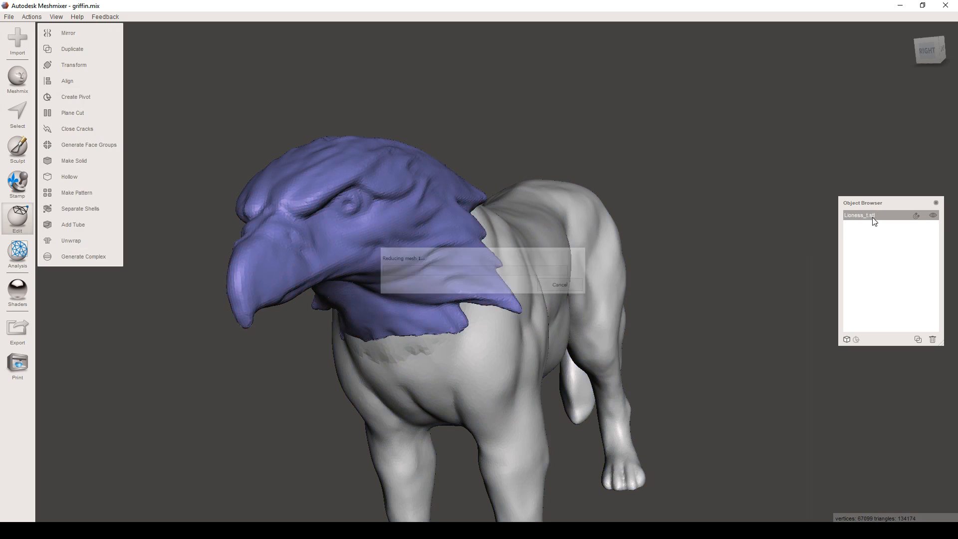
scroll(466, 269, down, 3)
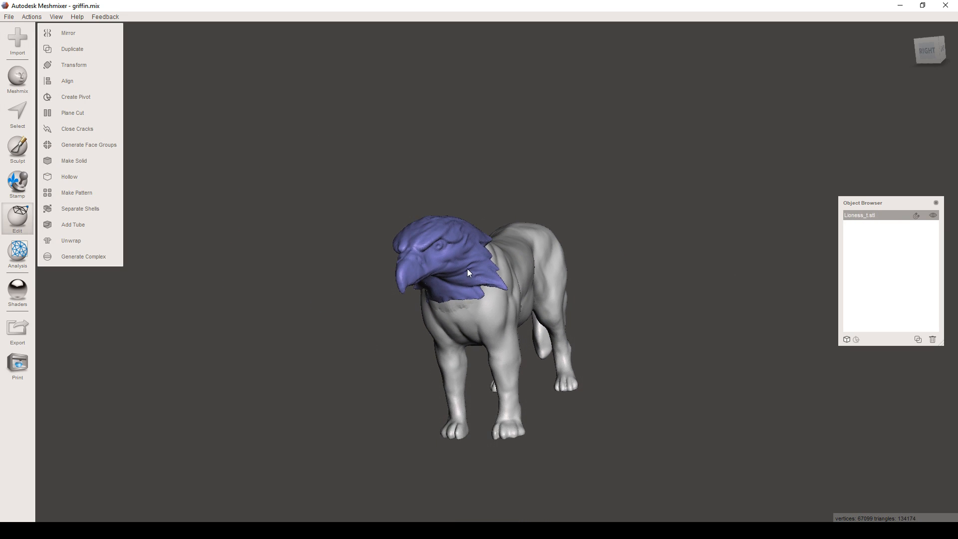
scroll(852, 224, up, 2)
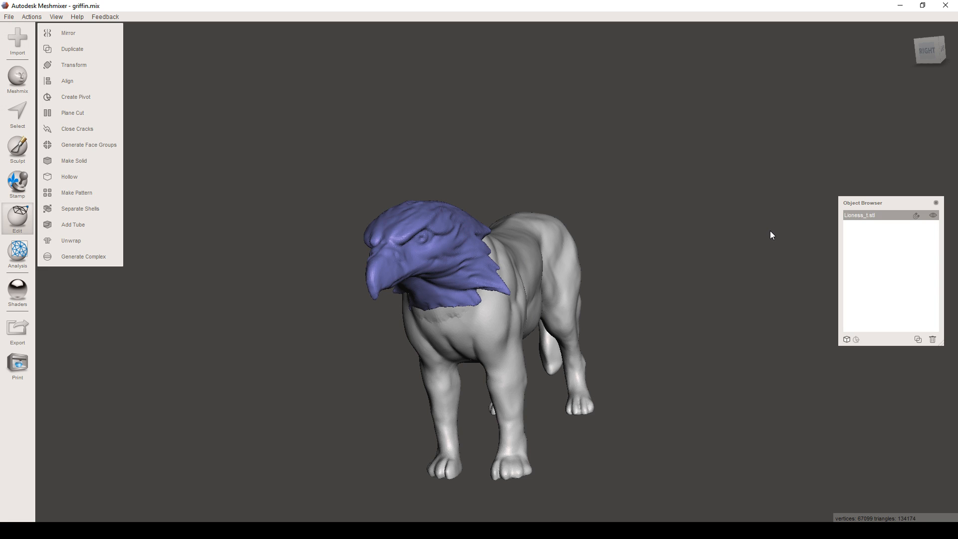
Step: Undo the Boolean Union of the eagle head and lioness body and leave the tool
key(ctrl+z)
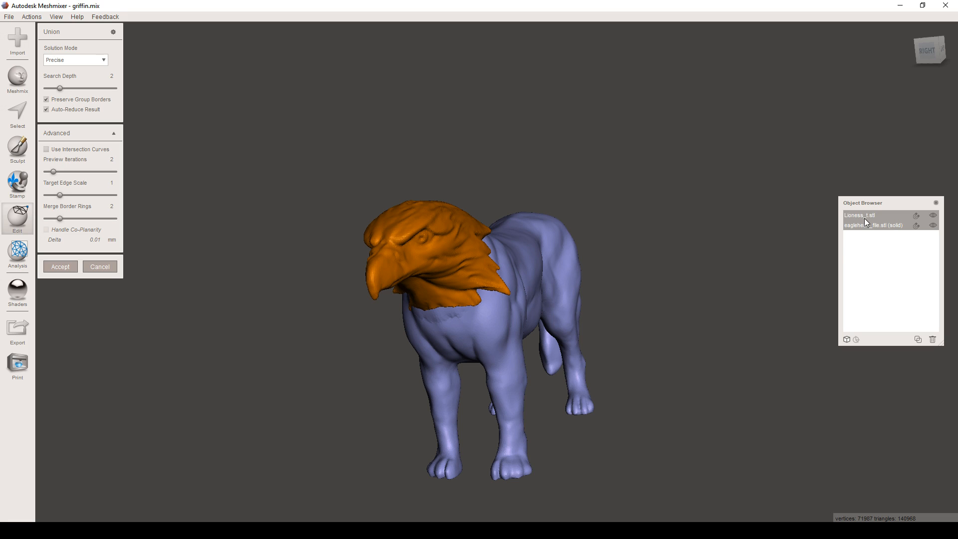
click(102, 267)
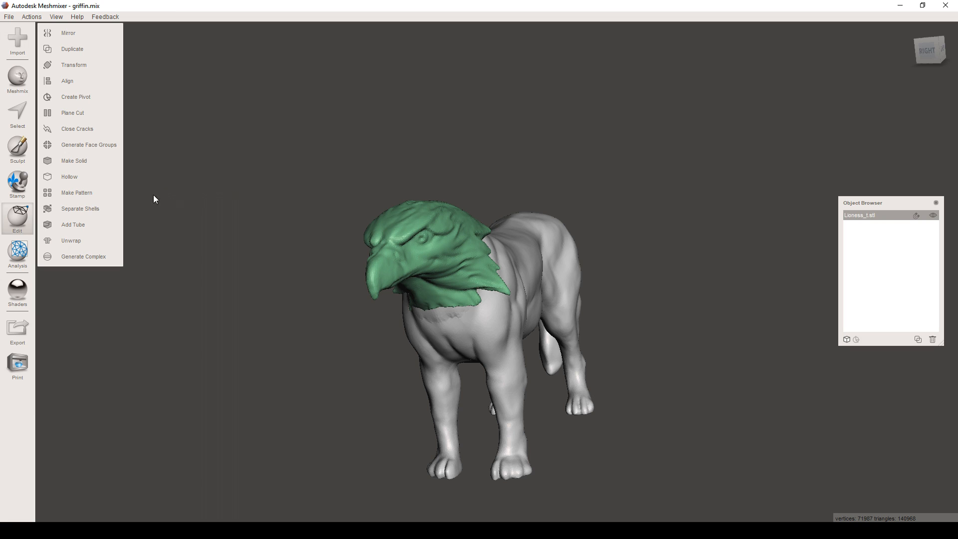
Step: Combine the eagle head and lioness body into one object and split it with Separate Shells
click(91, 207)
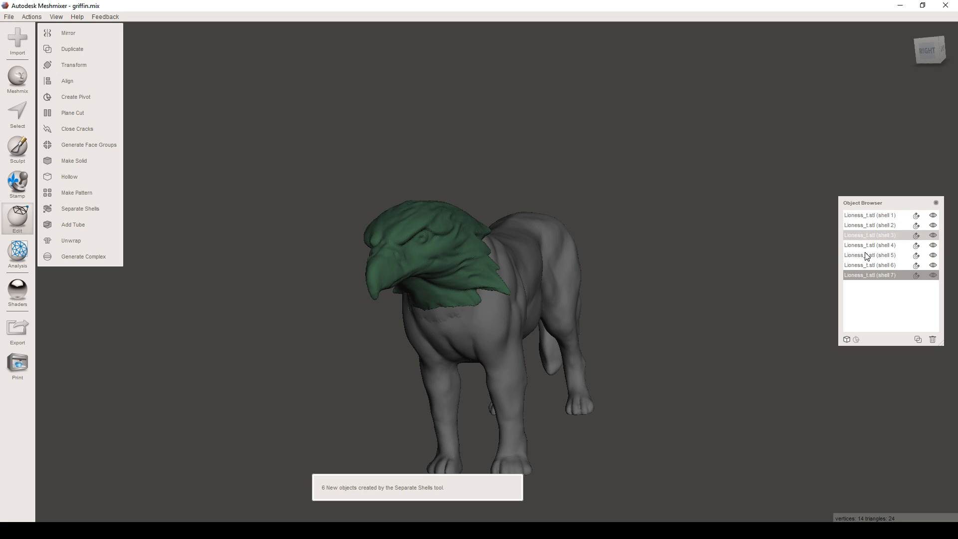
right_drag(755, 276, 711, 276)
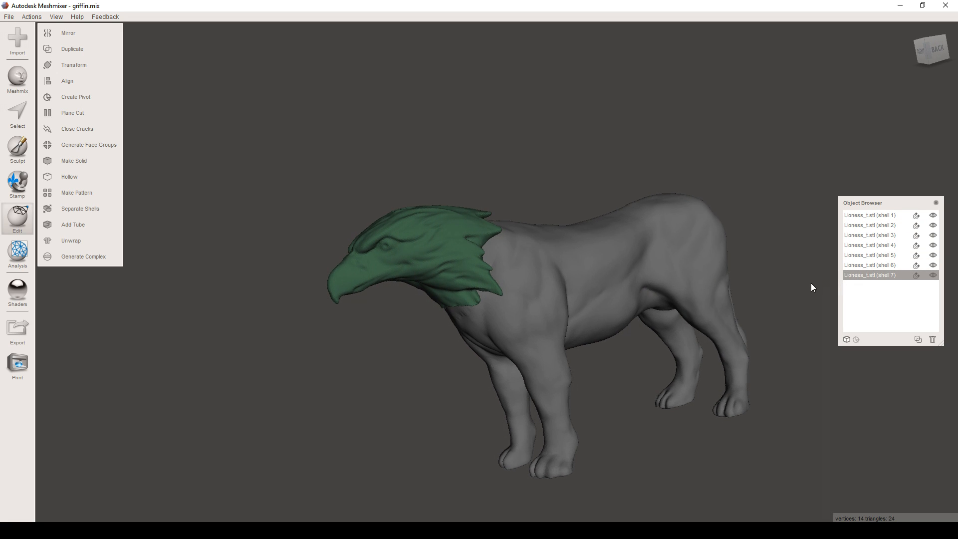
right_drag(809, 282, 829, 283)
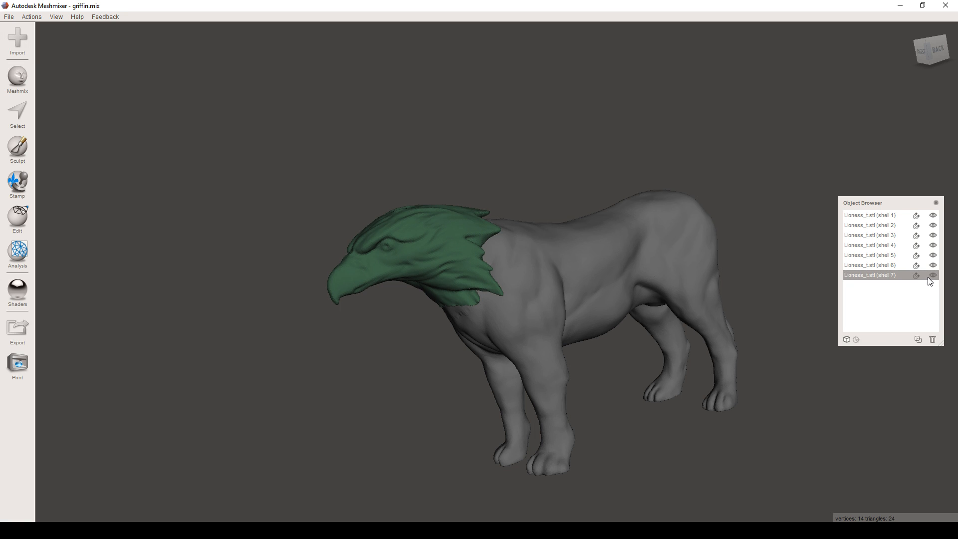
Step: Delete the small stray shells 7, 6, 5, 4 and 3, keeping the body and head shells
click(933, 339)
click(890, 264)
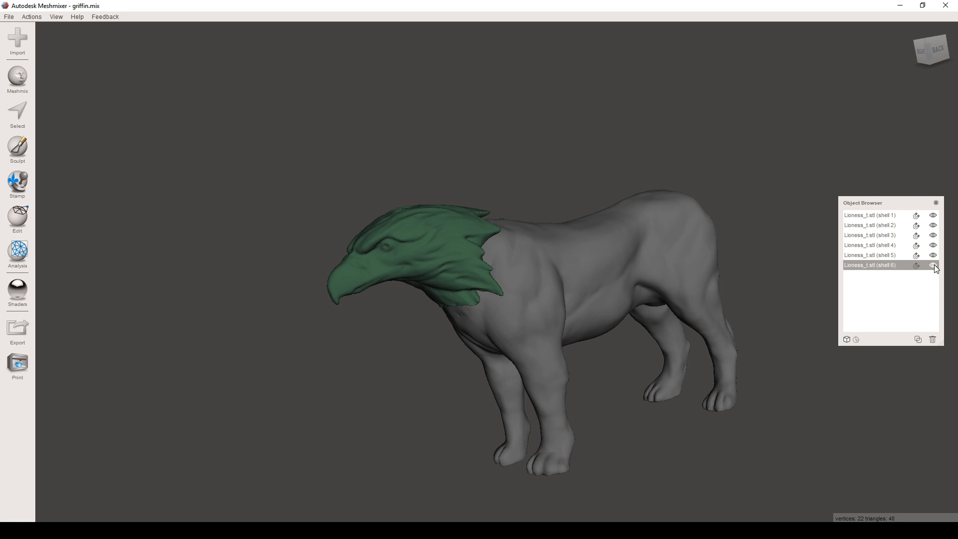
click(933, 339)
click(904, 257)
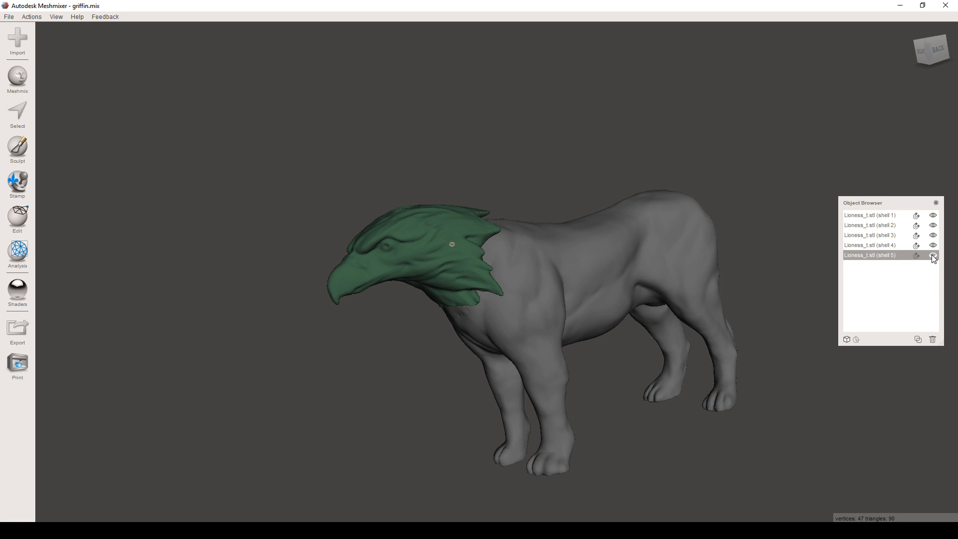
click(932, 339)
click(891, 247)
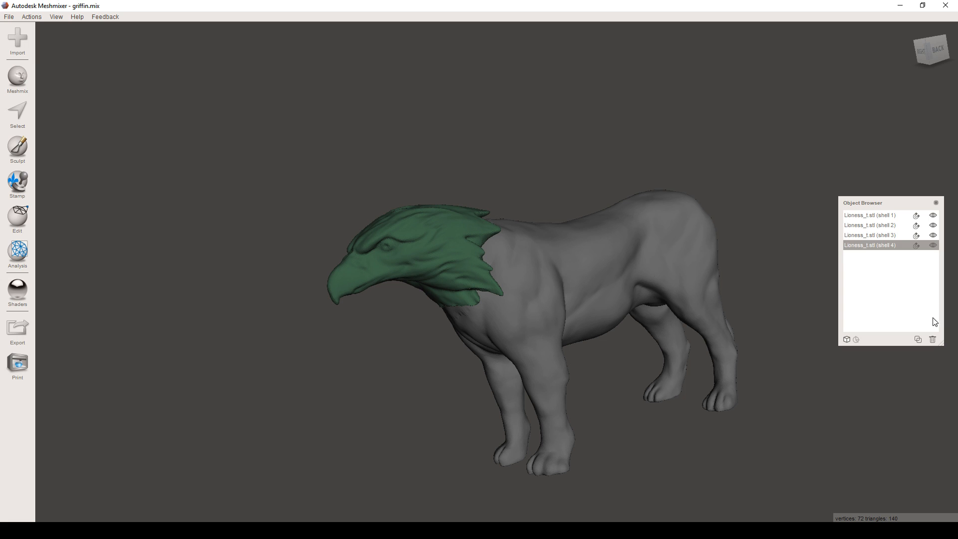
click(933, 340)
click(891, 236)
click(934, 236)
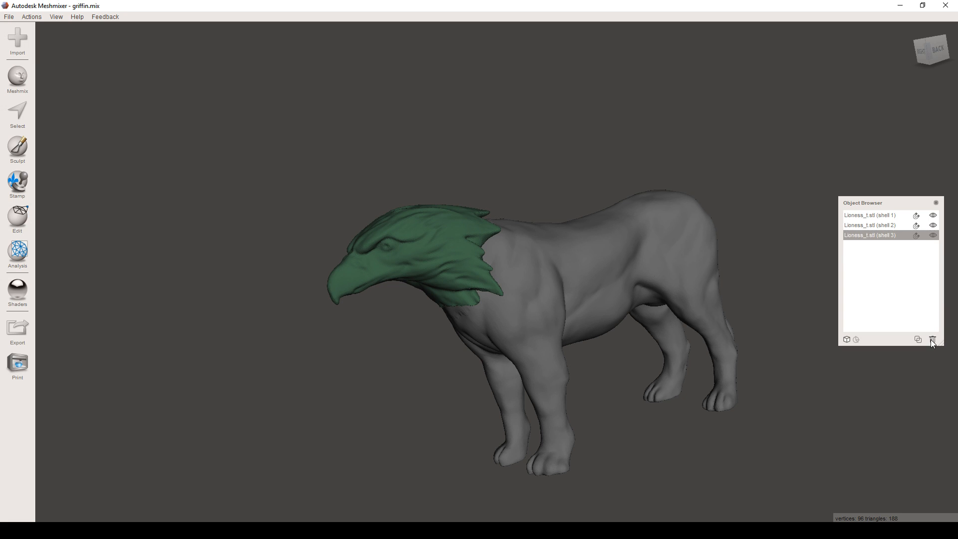
click(933, 340)
Step: Combine the body and head shells and try Make Solid on the result with the Fast solid type
click(890, 227)
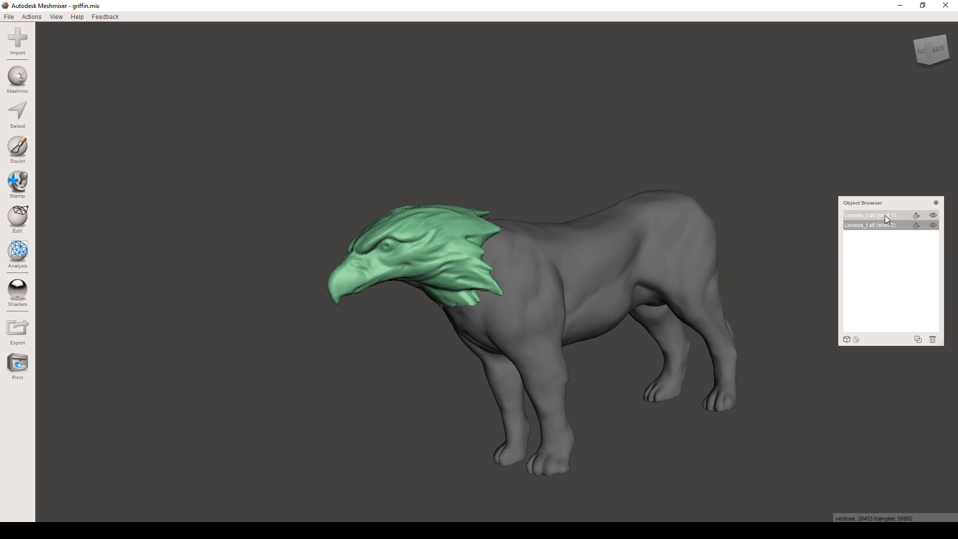
click(885, 215)
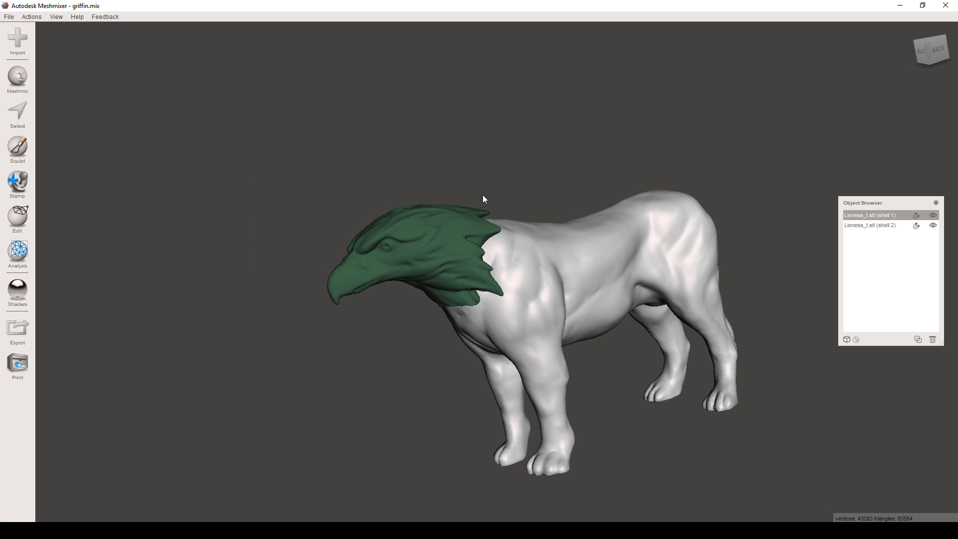
shift+click(885, 227)
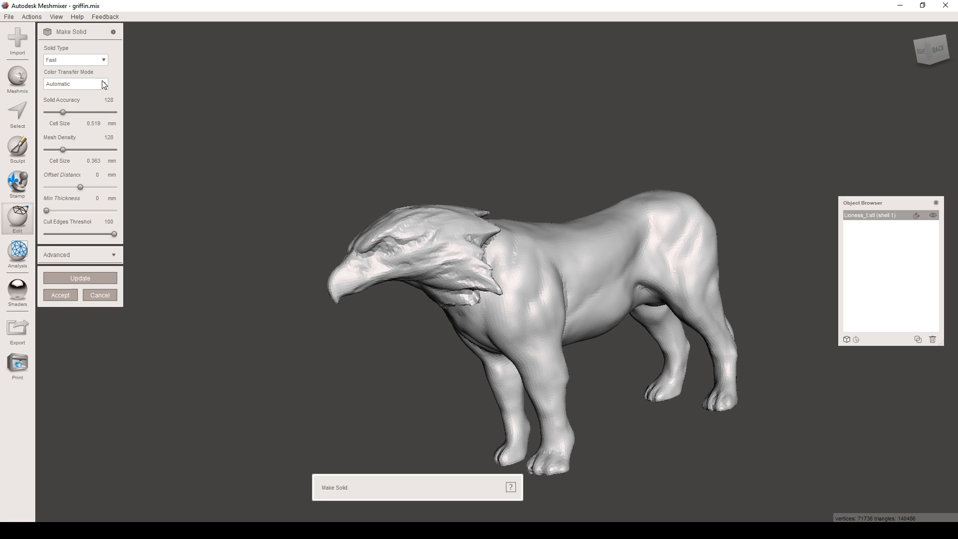
click(98, 295)
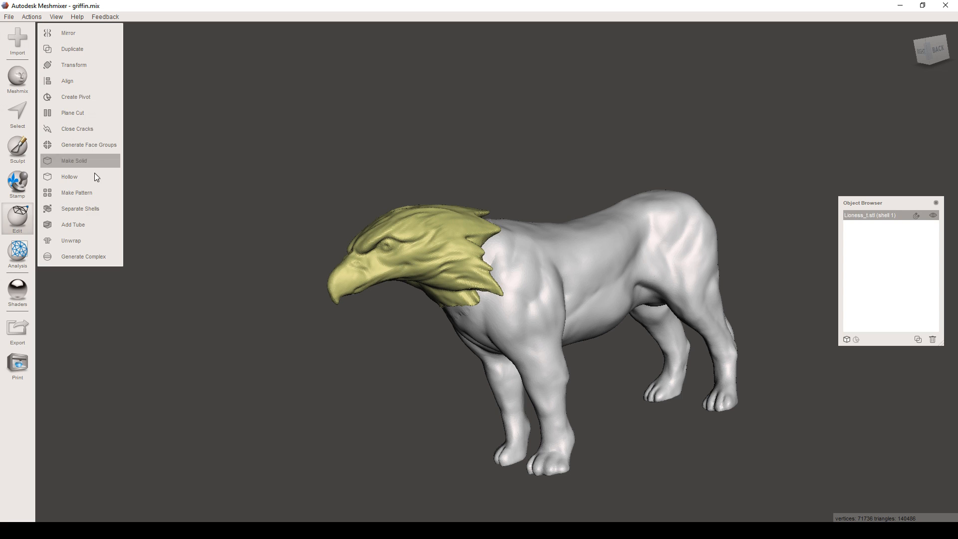
Step: Separate the combined mesh into shells again and merge the body and head with a Precise Boolean Union
click(87, 208)
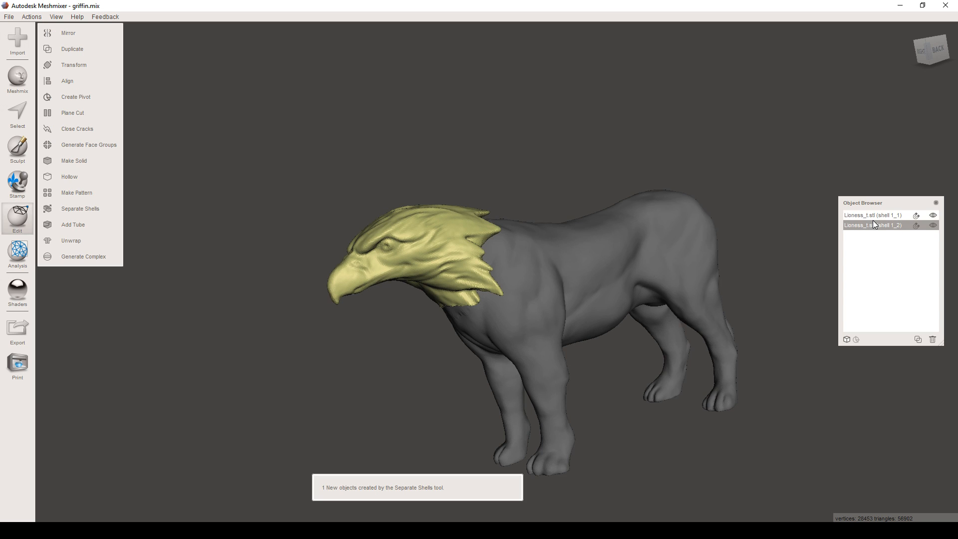
shift+click(872, 216)
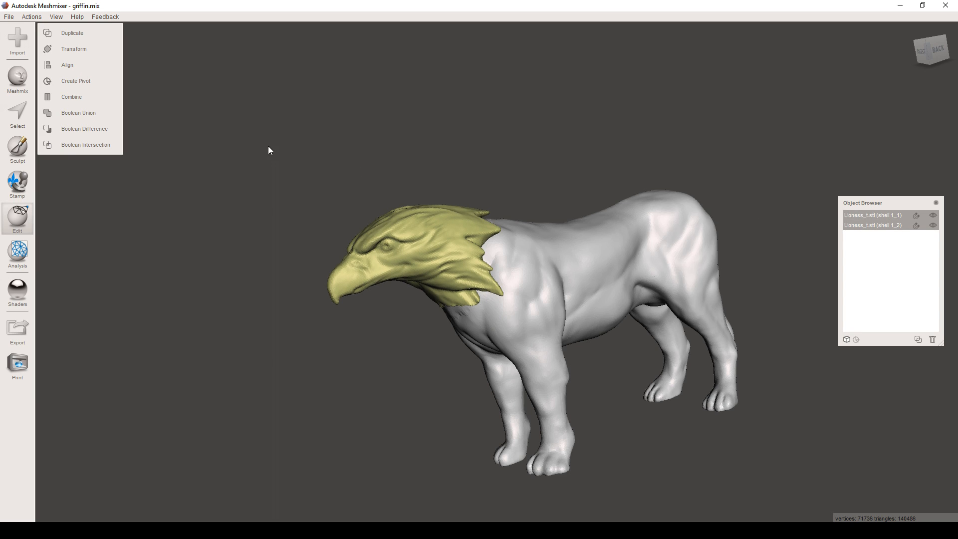
click(71, 114)
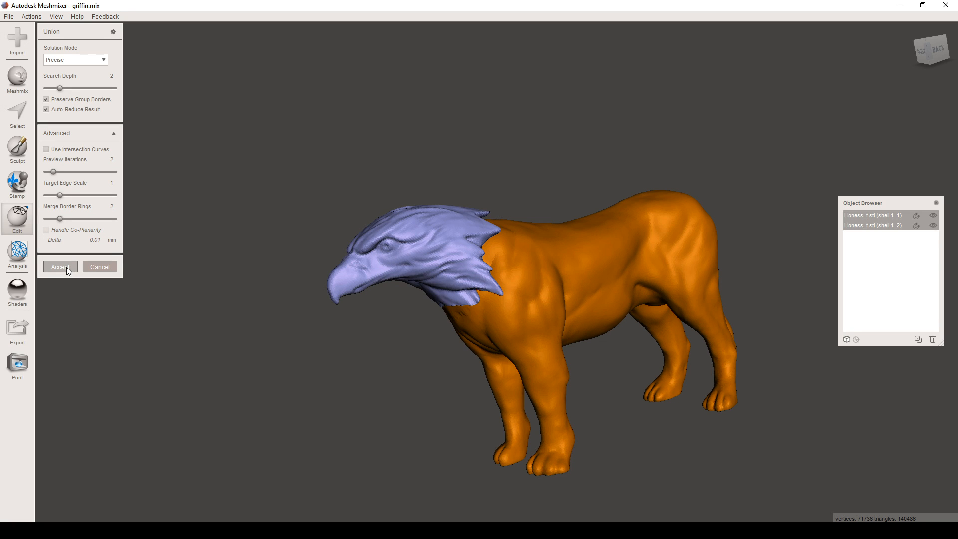
click(67, 267)
right_drag(544, 302, 524, 260)
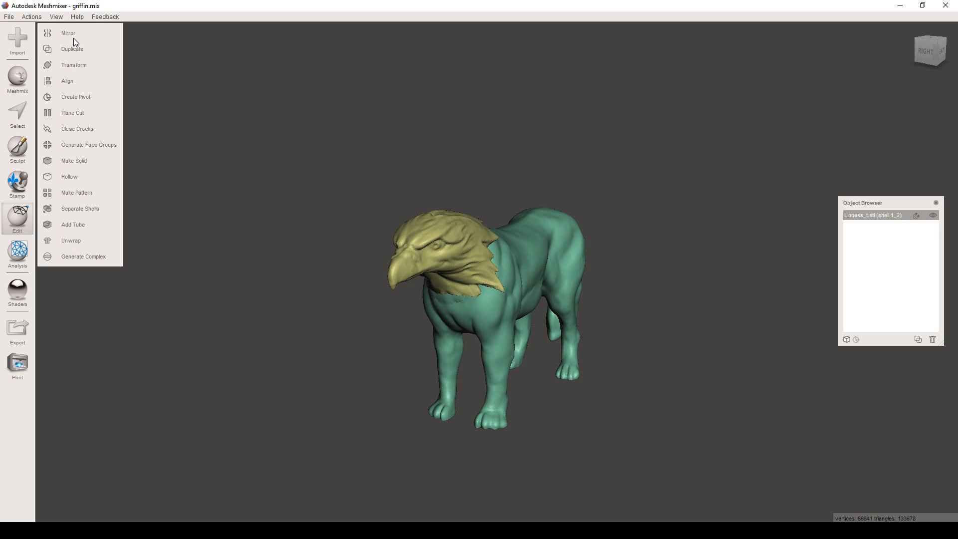
Step: Save the merged griffin scene and append the browser's downloaded EagleSculpture.stl to it in Meshmixer
click(10, 17)
click(23, 40)
click(86, 530)
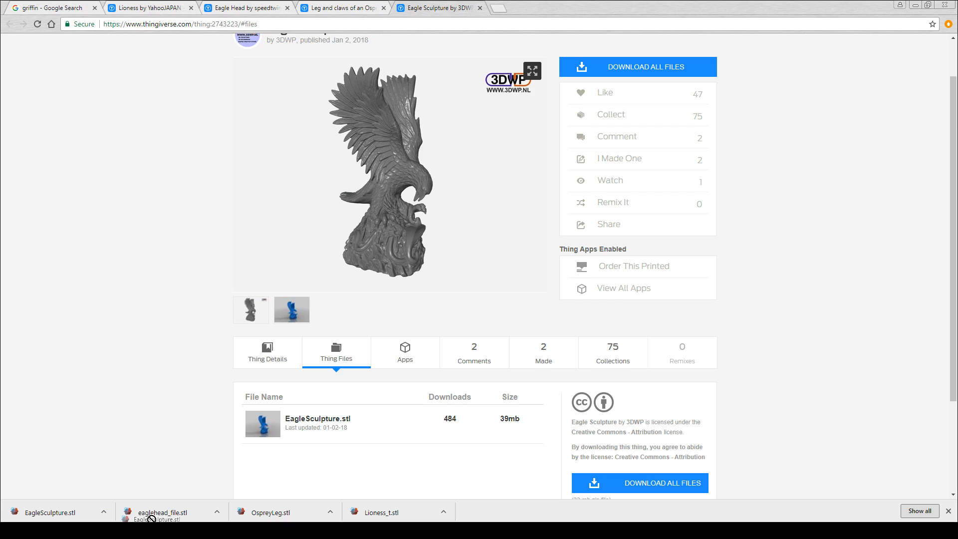
drag(50, 512, 642, 192)
click(619, 190)
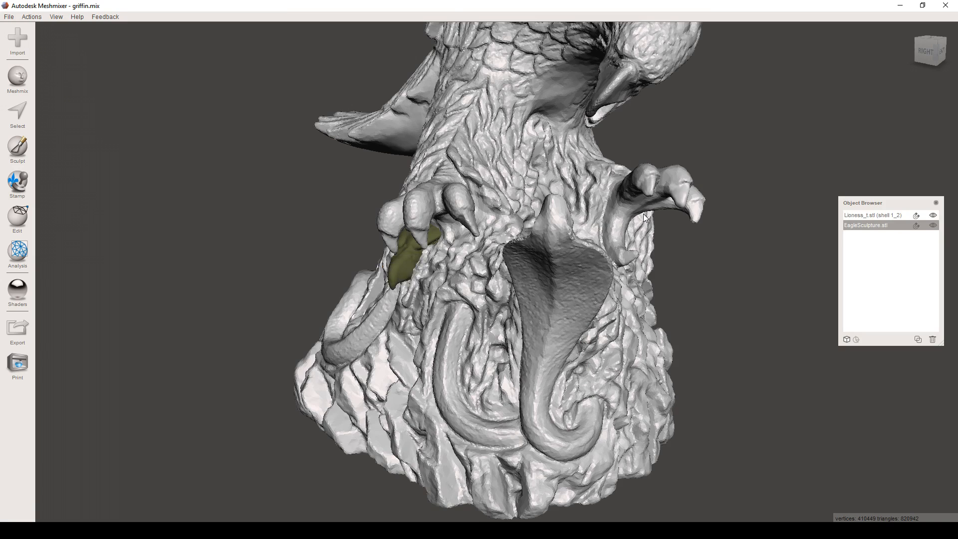
right_drag(572, 177, 524, 236)
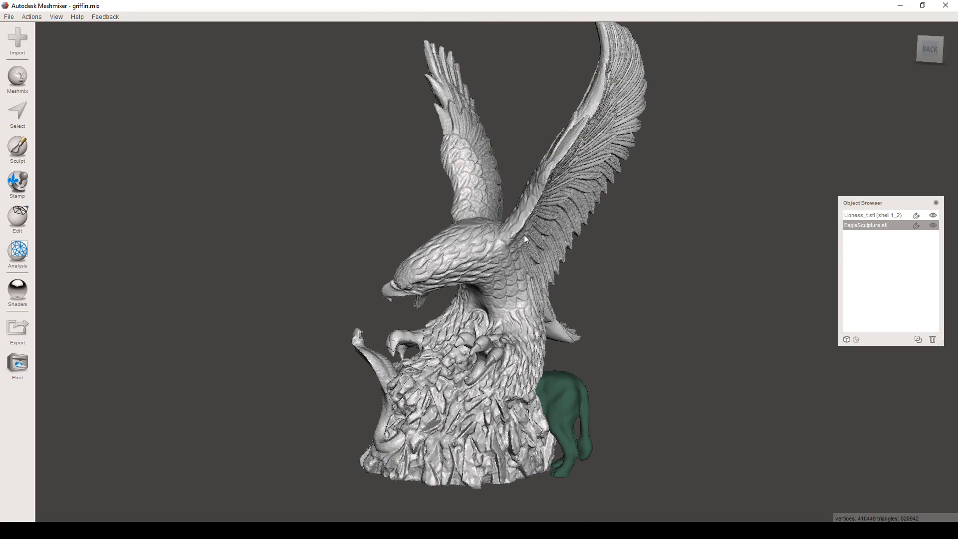
scroll(525, 238, down, 5)
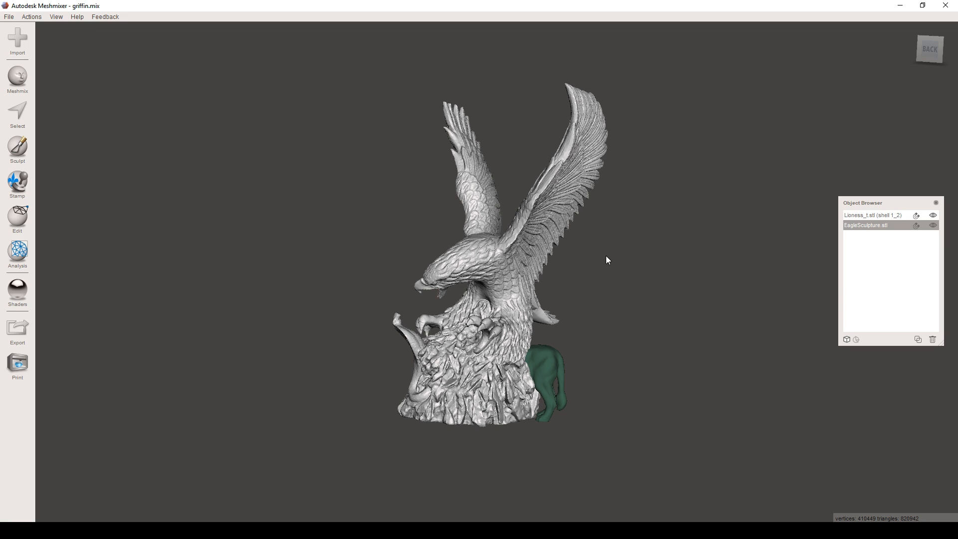
Step: Reduce the entire eagle sculpture mesh by 30 percent with the Shape Preserving type and clear the selection
key(s)
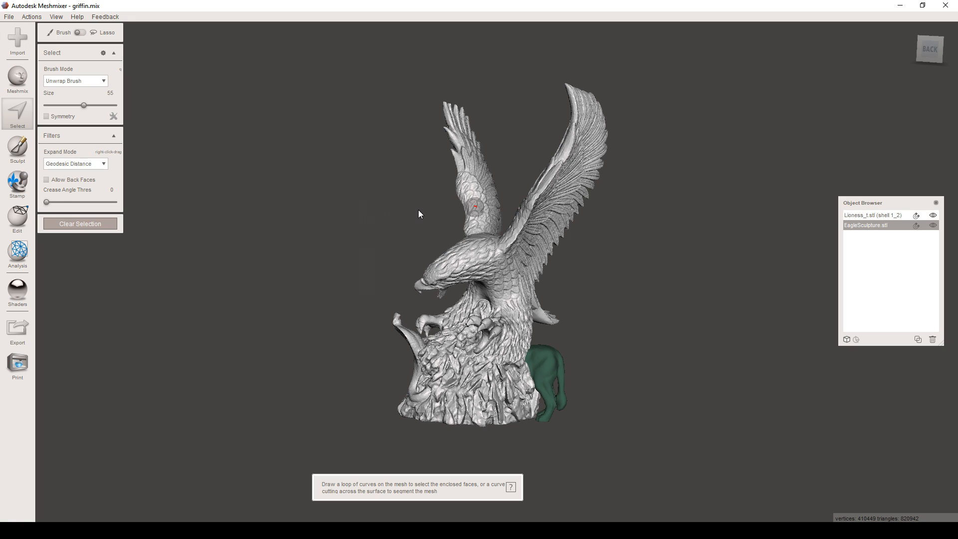
key(ctrl+a)
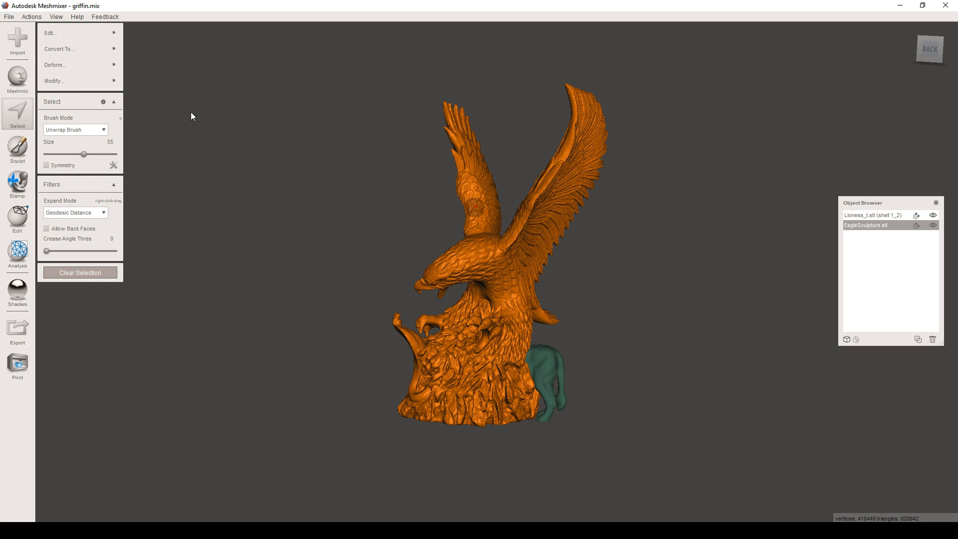
mouse_move(111, 38)
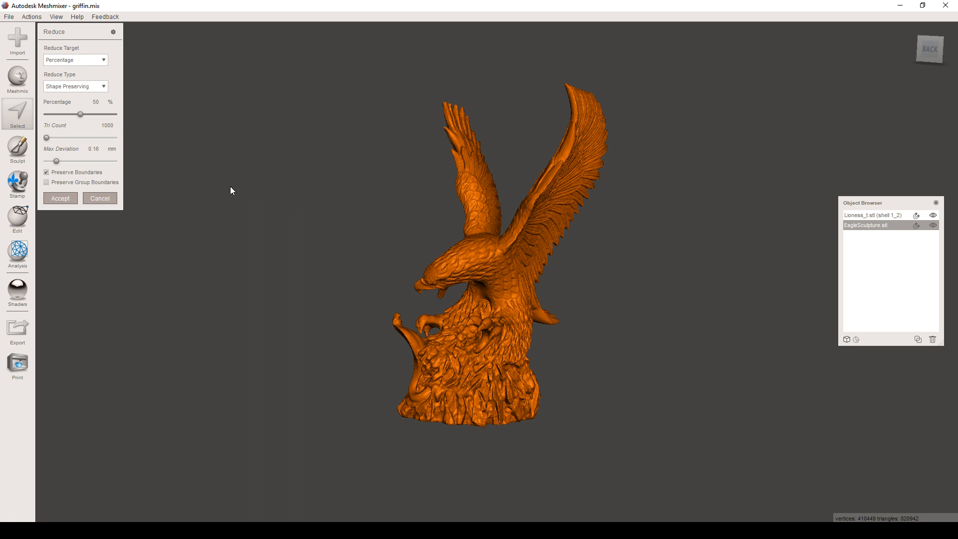
click(92, 104)
drag(92, 102, 100, 100)
text(30)
key(Return)
scroll(541, 242, up, 3)
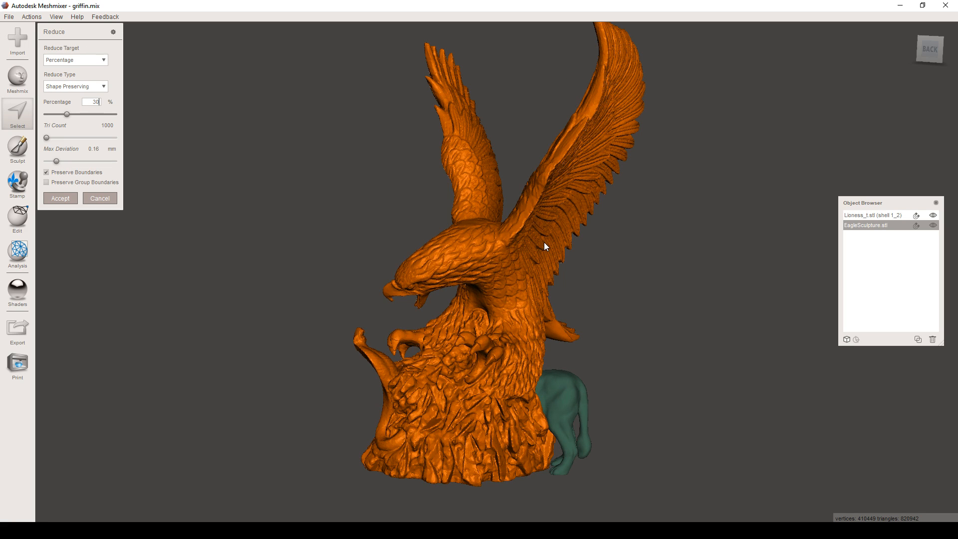
scroll(477, 194, up, 2)
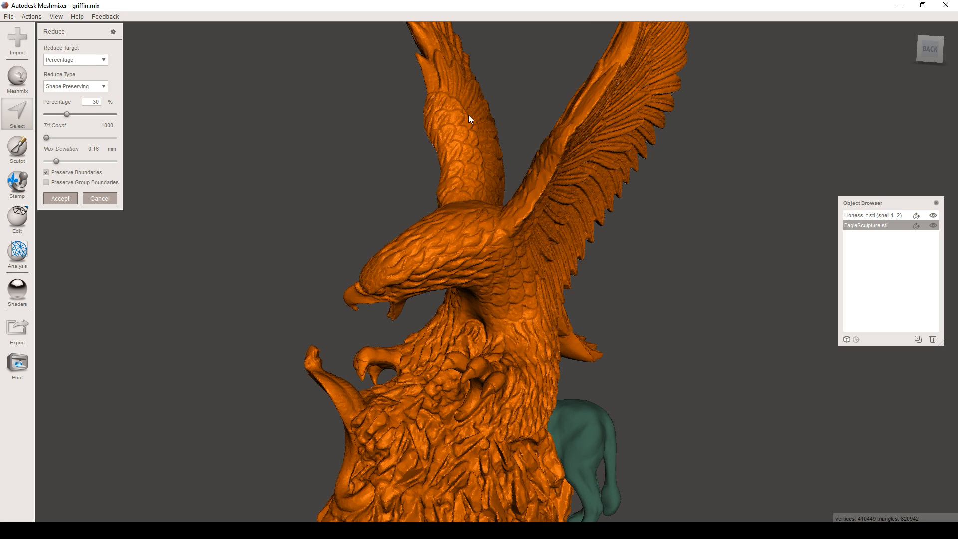
scroll(210, 170, up, 2)
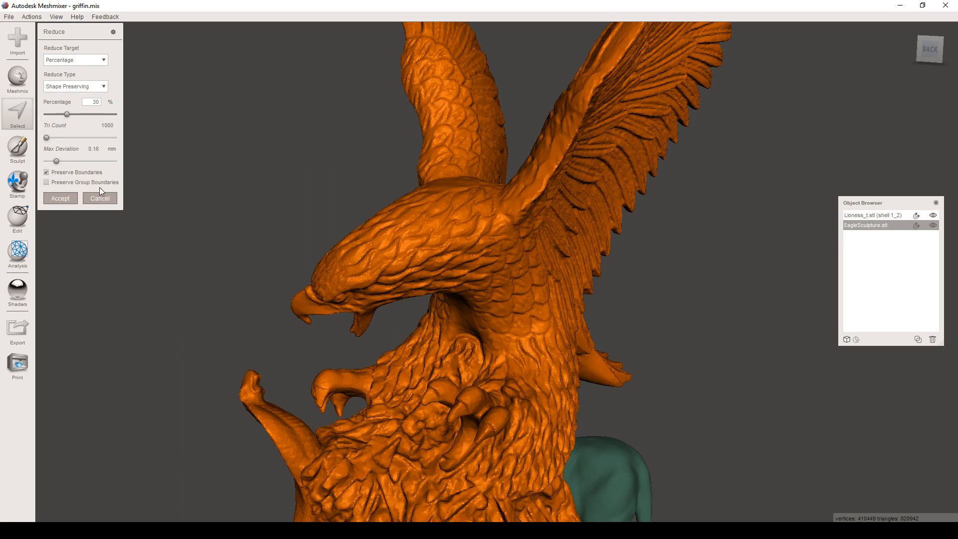
click(61, 198)
click(60, 198)
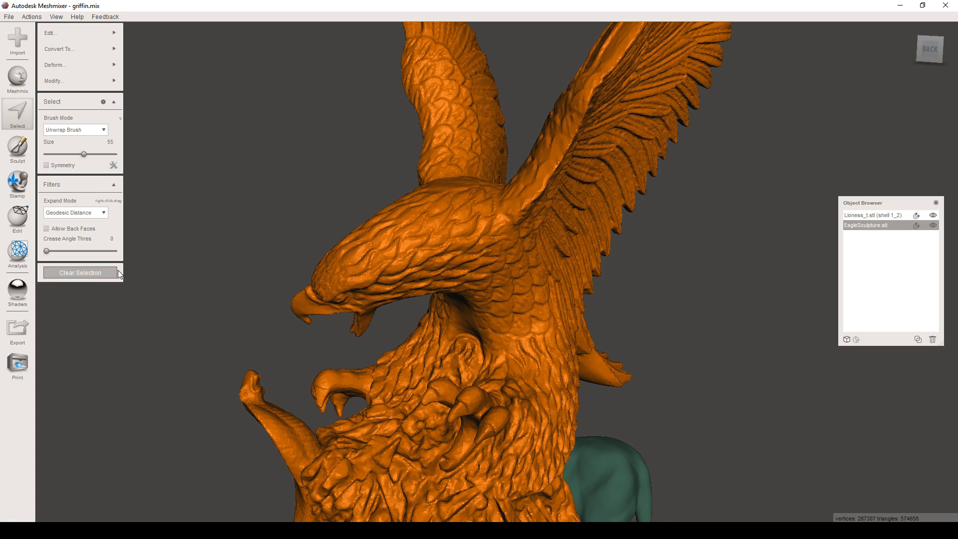
key(Escape)
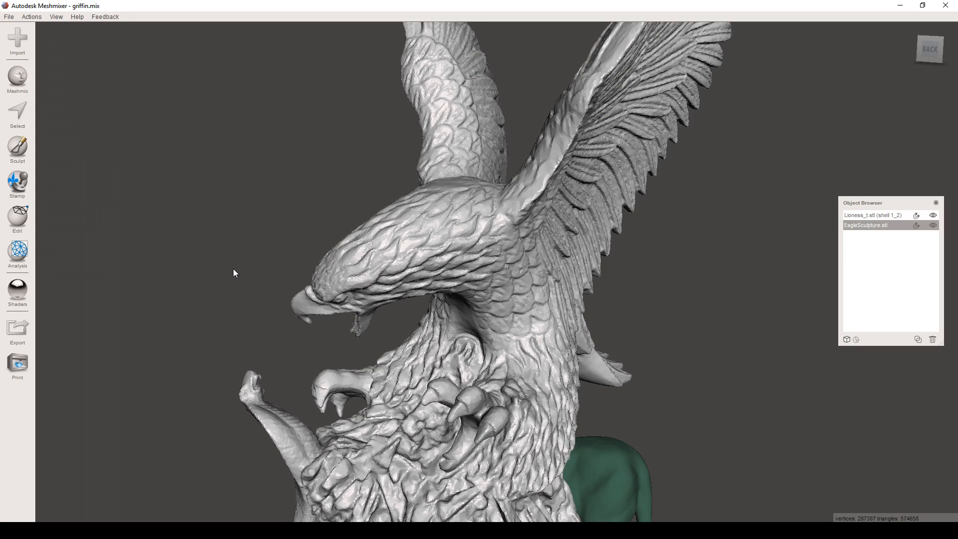
Step: Hide the merged lioness body and replace the eagle sculpture's head with a Smooth MVC fill at the neck
key(f)
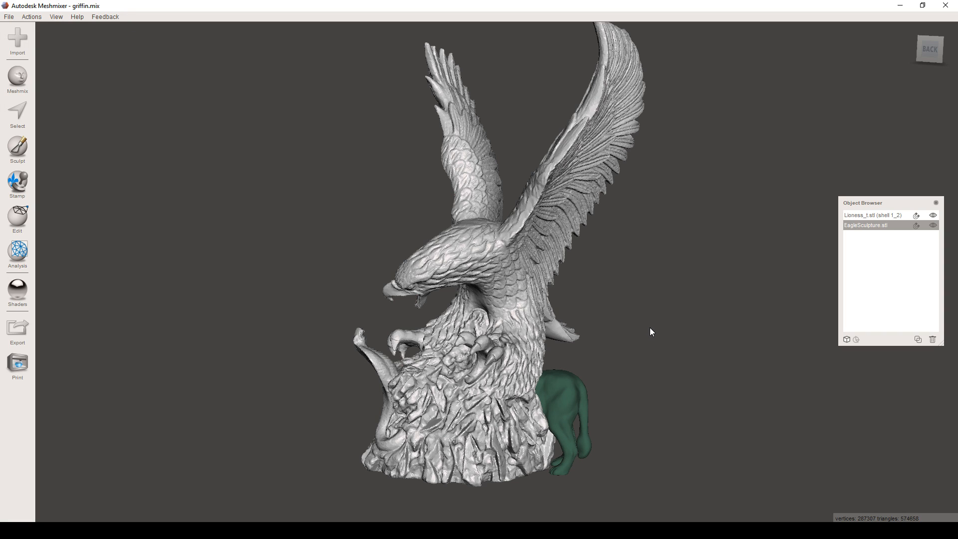
click(933, 215)
mouse_move(603, 304)
right_down()
mouse_move(636, 304)
mouse_move(663, 271)
mouse_move(658, 306)
mouse_move(556, 330)
mouse_move(545, 315)
mouse_move(557, 311)
right_up()
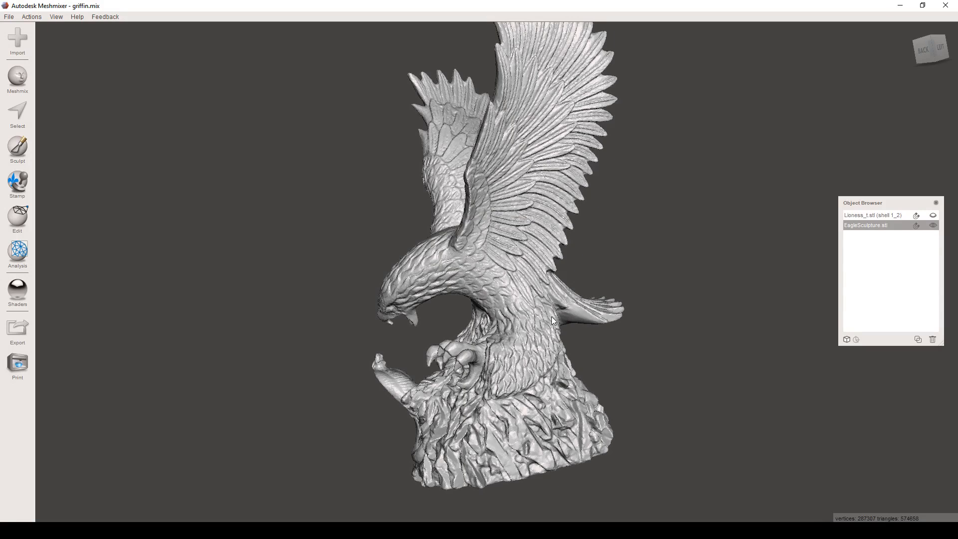
key(s)
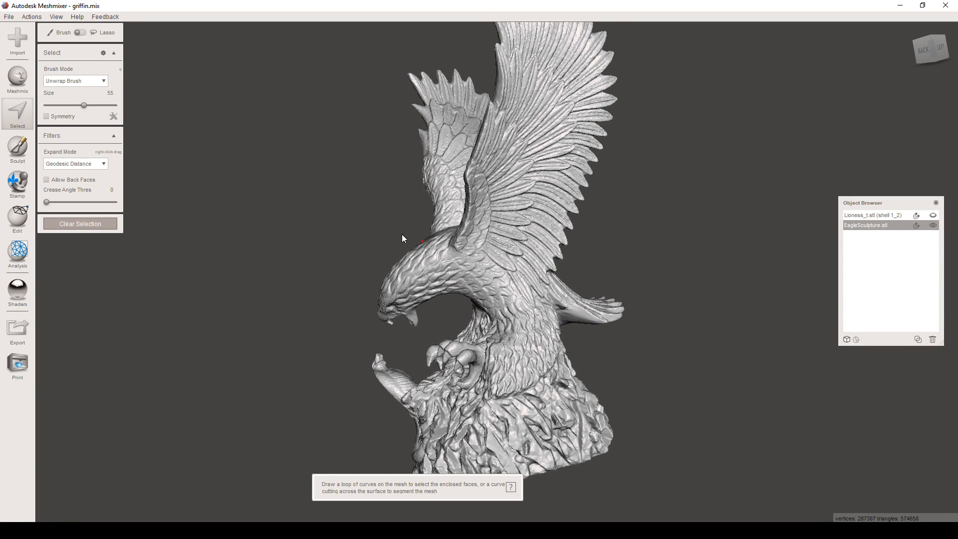
click(415, 225)
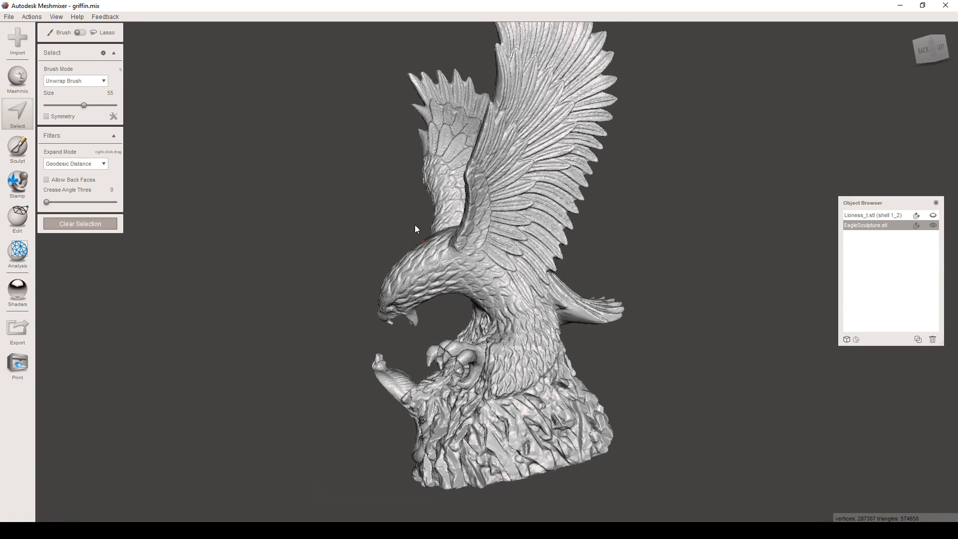
click(451, 303)
click(415, 224)
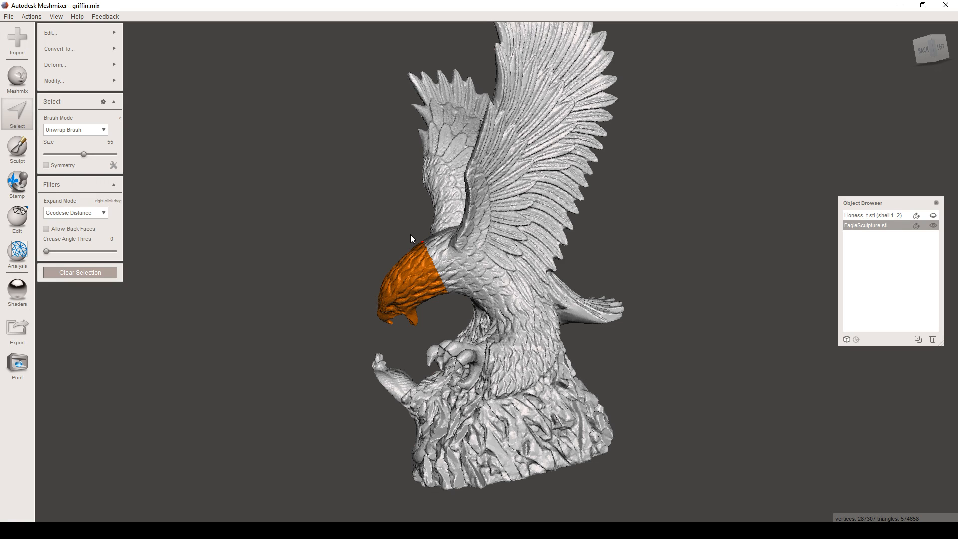
key(f)
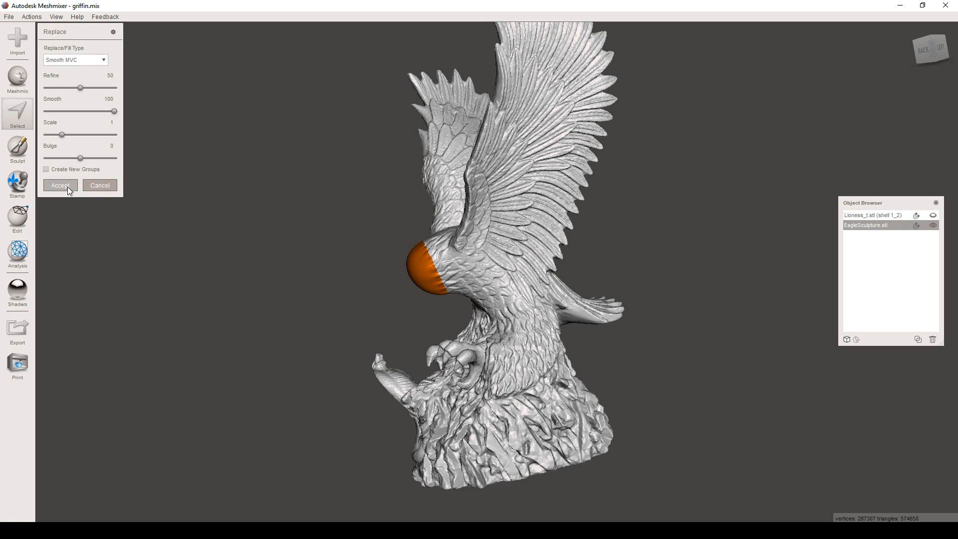
key(Return)
right_drag(478, 301, 458, 296)
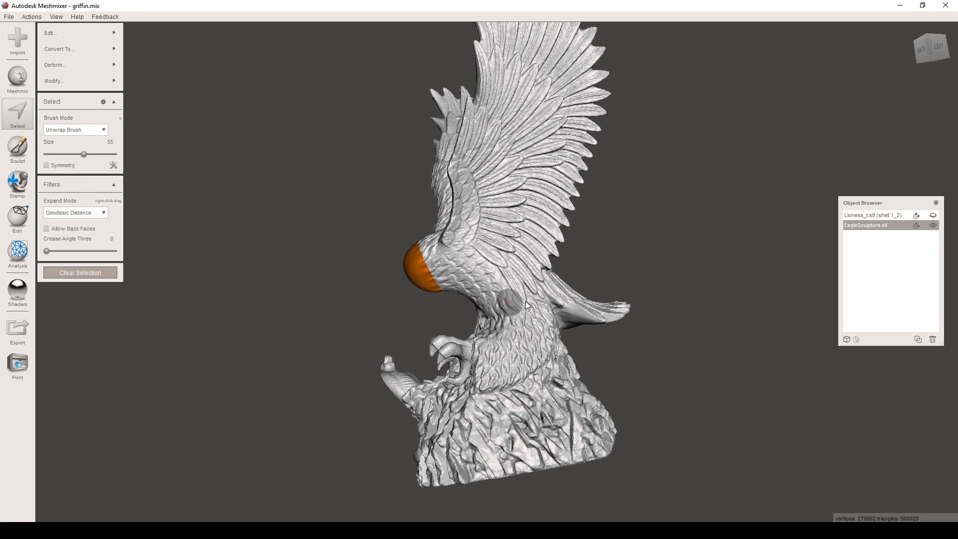
key(Escape)
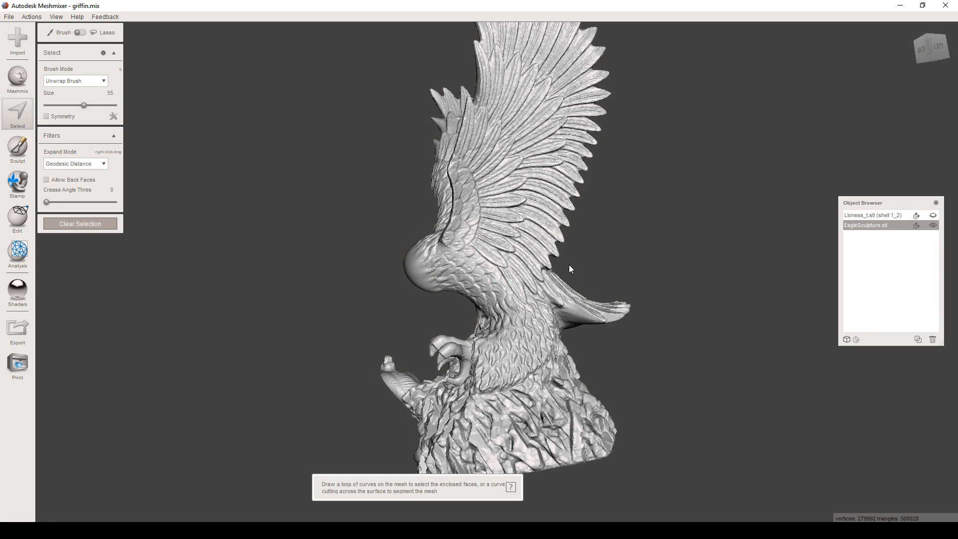
Step: Replace the eagle's lower body, talons, tail and rock base with a Smooth MVC fill that bulges inward
mouse_move(565, 270)
mouse_down()
mouse_move(547, 298)
mouse_move(468, 301)
mouse_up()
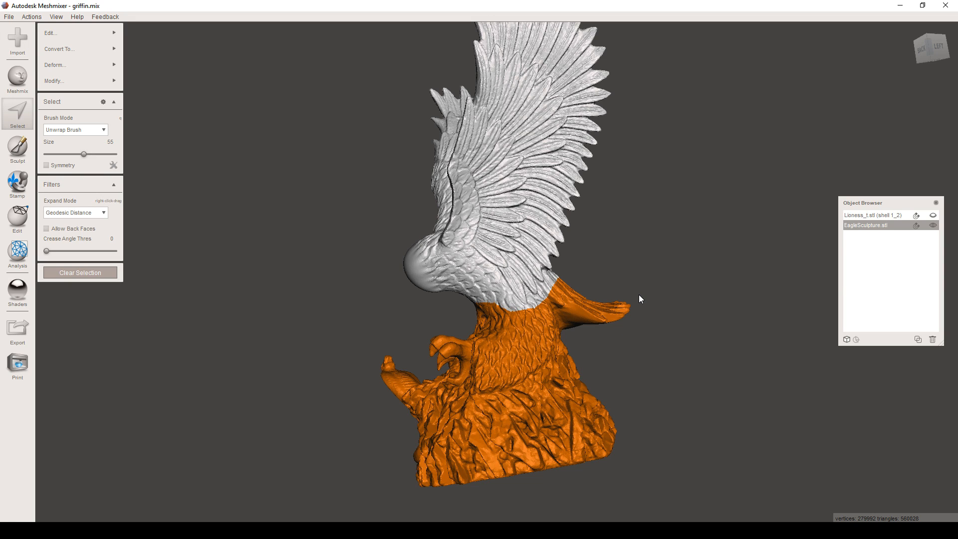
key(f)
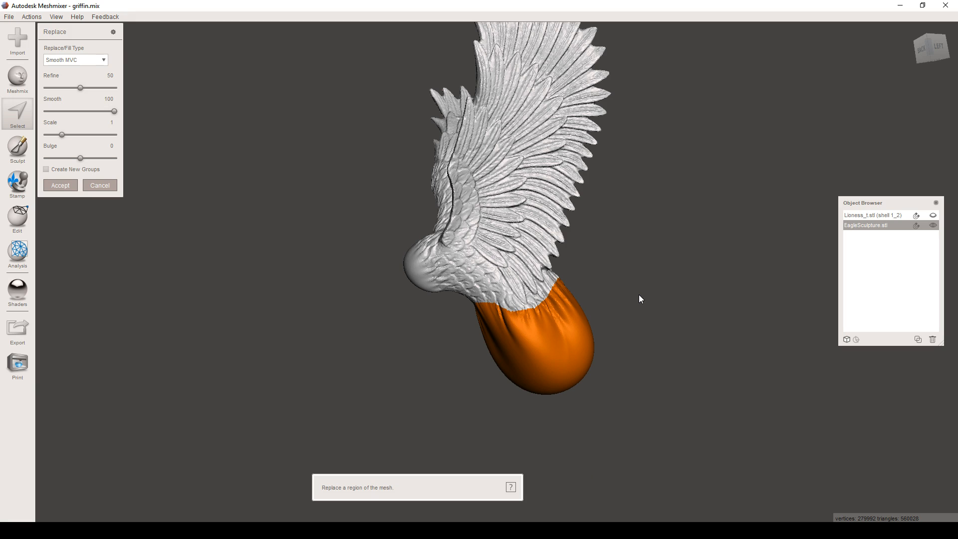
click(59, 158)
click(63, 185)
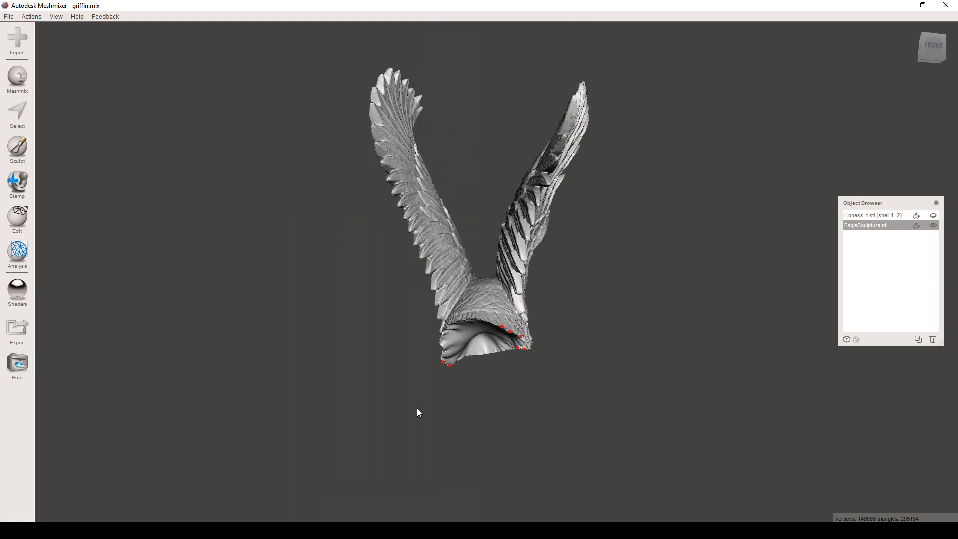
Step: Repair the marked mesh defects along the wing section's lower rim using the Inspector with Flat Fill
mouse_move(417, 408)
right_down()
mouse_move(443, 406)
mouse_move(413, 410)
mouse_move(402, 398)
right_up()
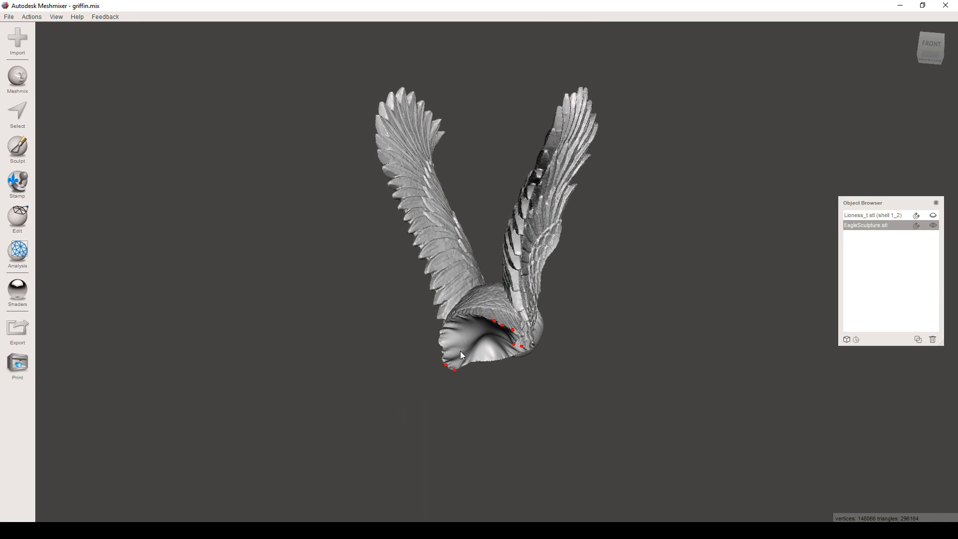
click(29, 252)
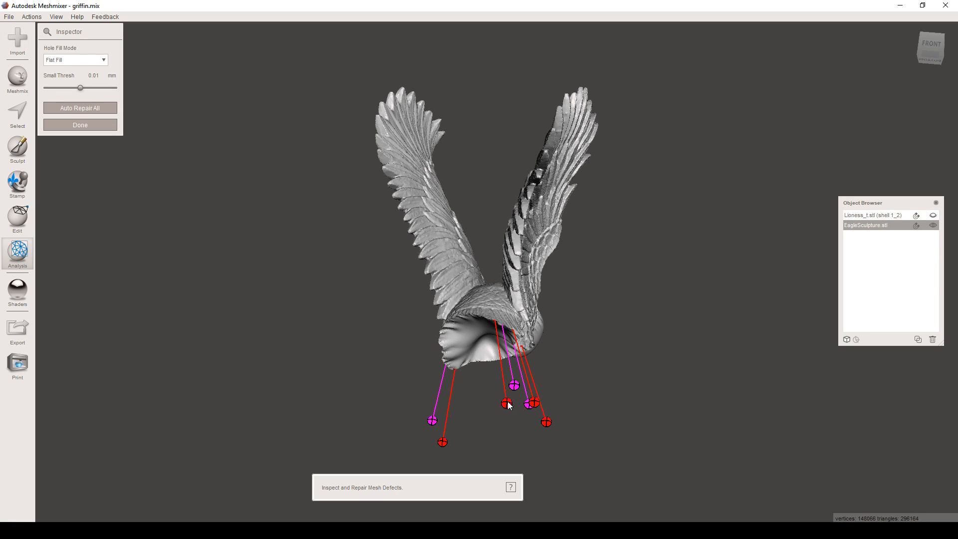
click(443, 441)
click(433, 421)
click(513, 384)
click(528, 404)
click(534, 402)
click(546, 422)
click(54, 125)
Step: Show the merged lioness body again and save the griffin scene
right_drag(390, 311, 607, 295)
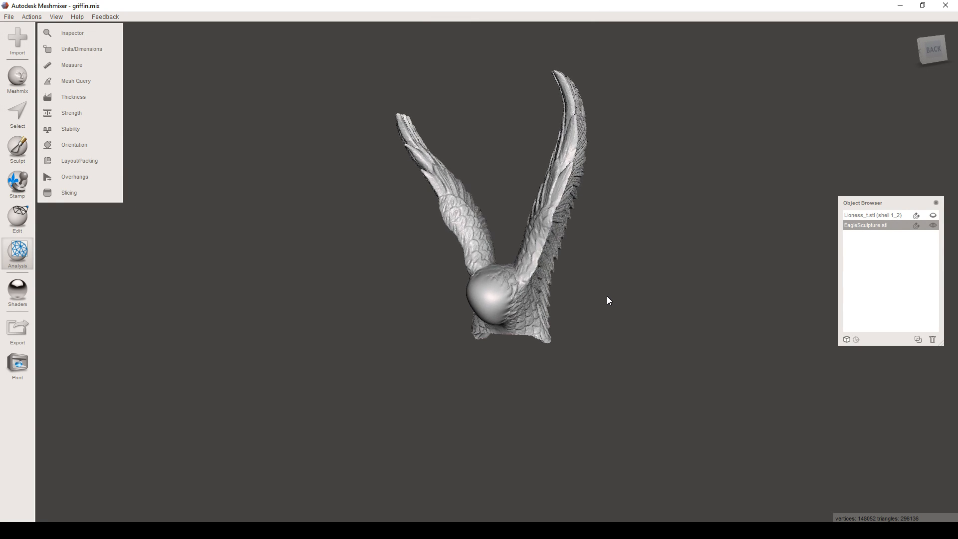
click(932, 215)
right_drag(645, 259, 391, 158)
click(9, 17)
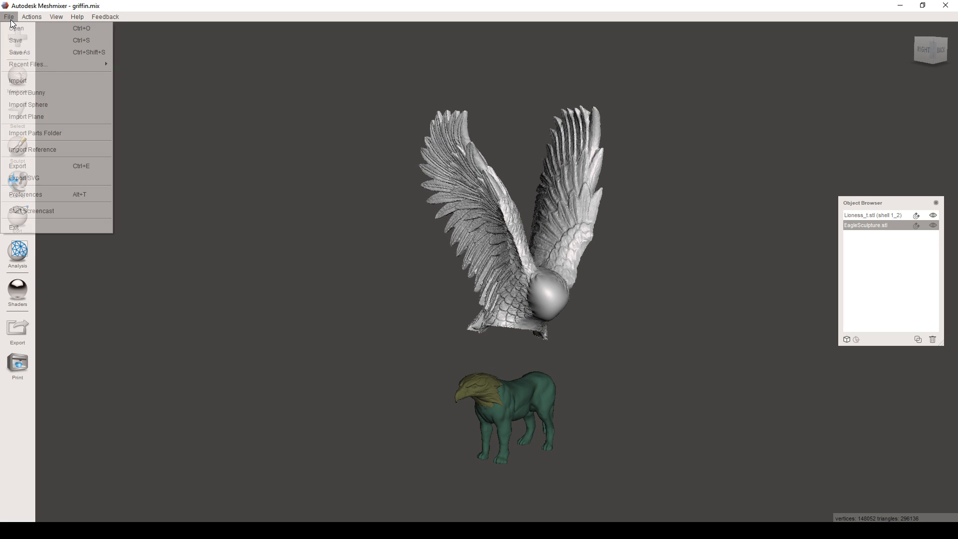
click(23, 41)
Step: Transform the wing section, rotating it about -49.91 degrees around Y and moving it to about Y 62 mm, Z -15 mm
right_drag(693, 345, 654, 342)
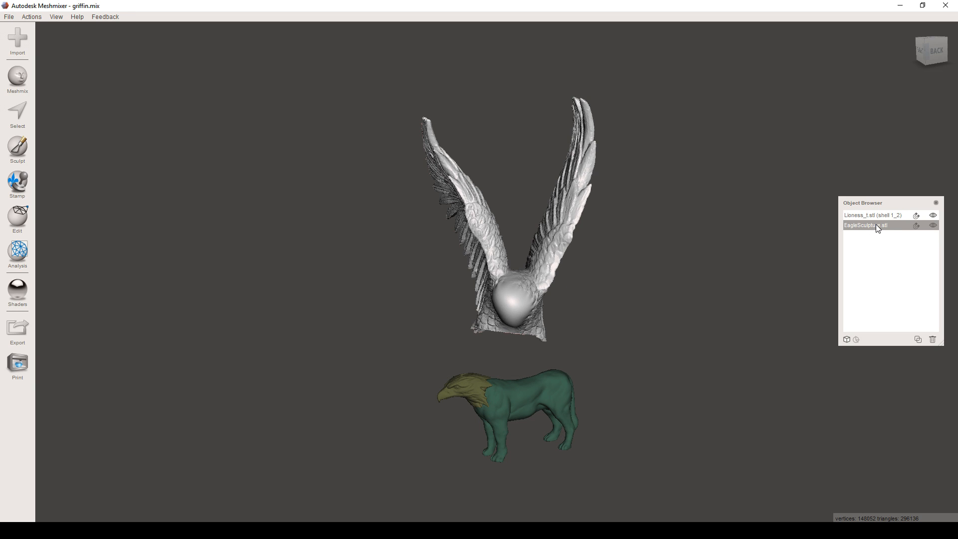
key(t)
right_drag(654, 283, 645, 343)
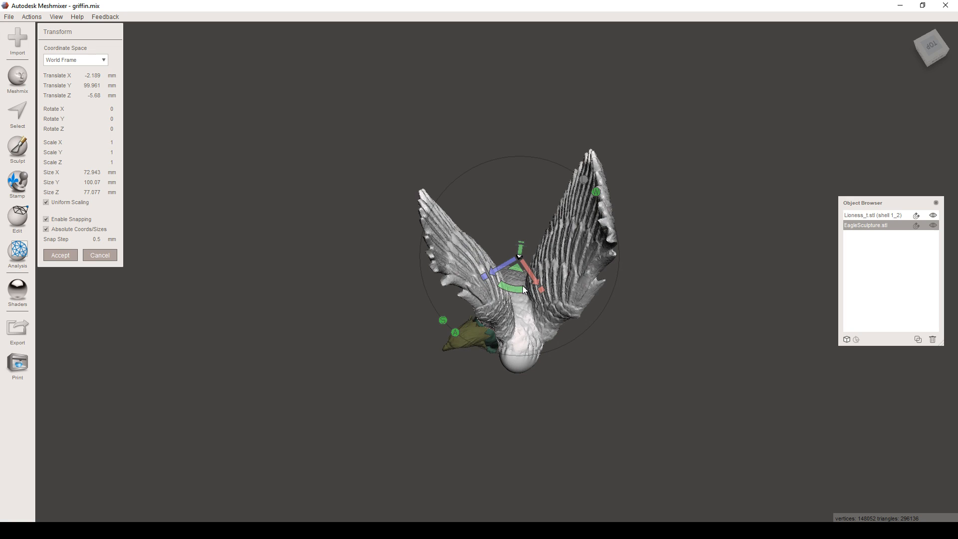
drag(518, 290, 495, 271)
right_drag(414, 307, 402, 235)
drag(515, 185, 512, 312)
right_drag(403, 323, 546, 347)
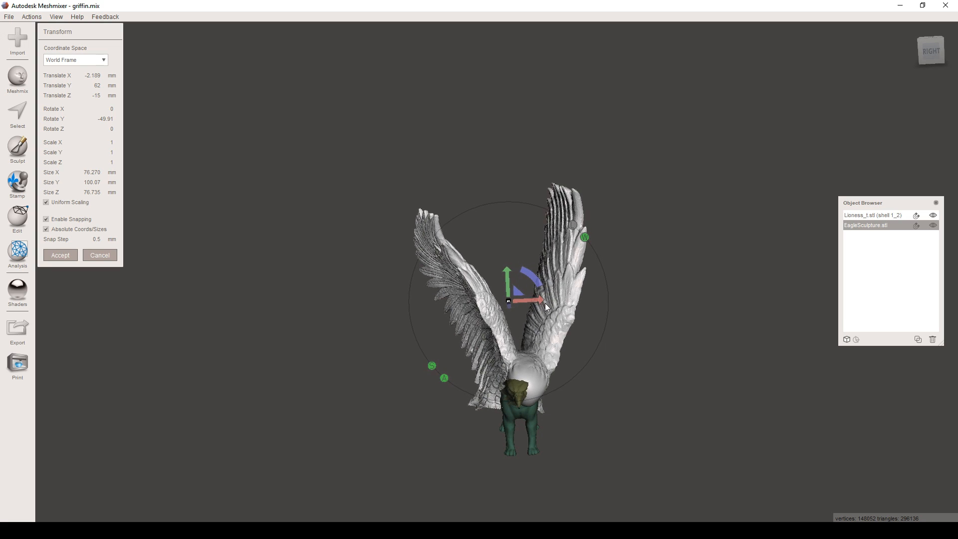
Step: Scale the wings uniformly to about 0.4672, rotate Y to about -64.47, and position them on the back at about X 1.5, Y 44.5, Z -8 mm
drag(540, 300, 534, 302)
right_drag(534, 298, 589, 399)
mouse_move(537, 285)
mouse_down()
mouse_move(530, 289)
mouse_move(544, 268)
mouse_up()
right_drag(577, 341, 435, 333)
drag(530, 317, 493, 351)
right_drag(415, 246, 522, 410)
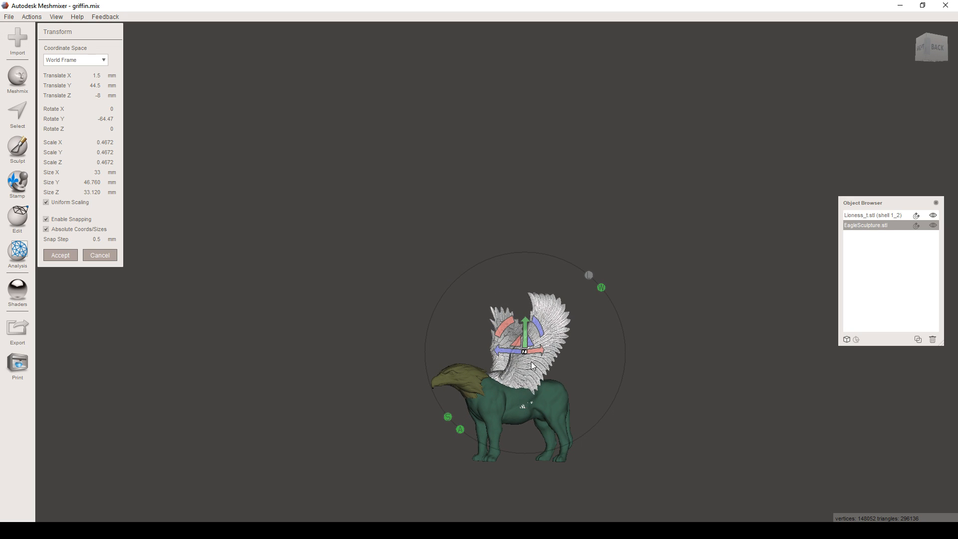
Step: Shift the wings forward along the lioness's back to about Z -4.5 mm, accept the transform and save the scene
right_drag(597, 357, 559, 322)
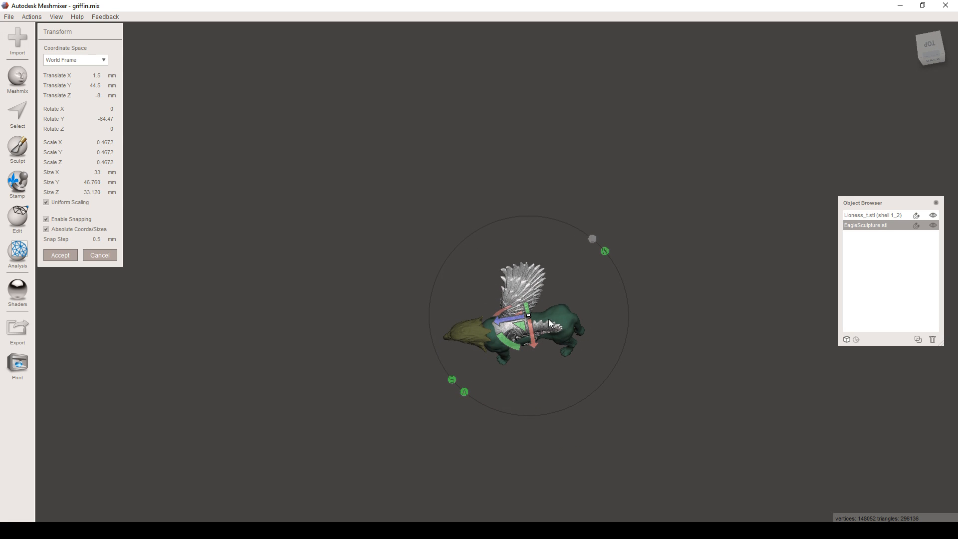
drag(515, 320, 506, 320)
right_drag(504, 422, 540, 355)
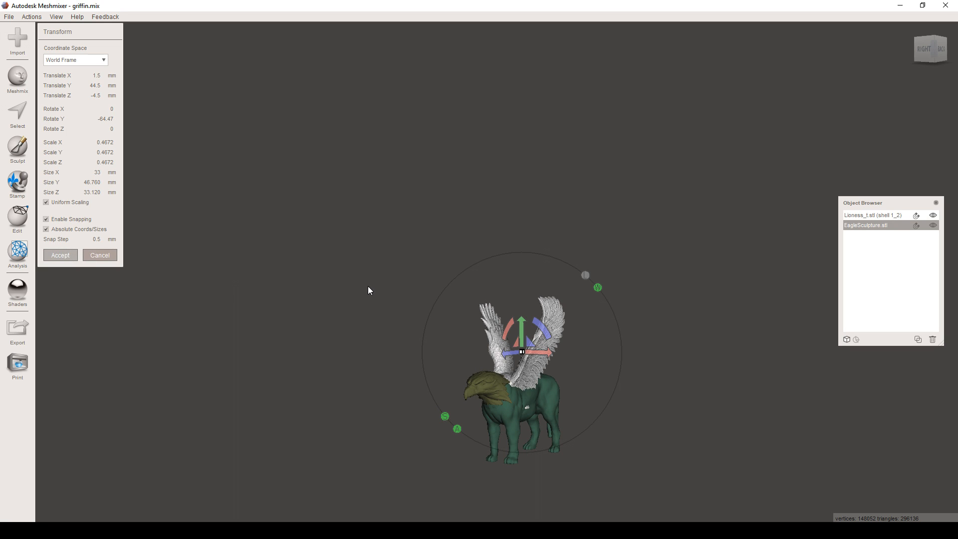
key(Return)
click(9, 17)
click(18, 41)
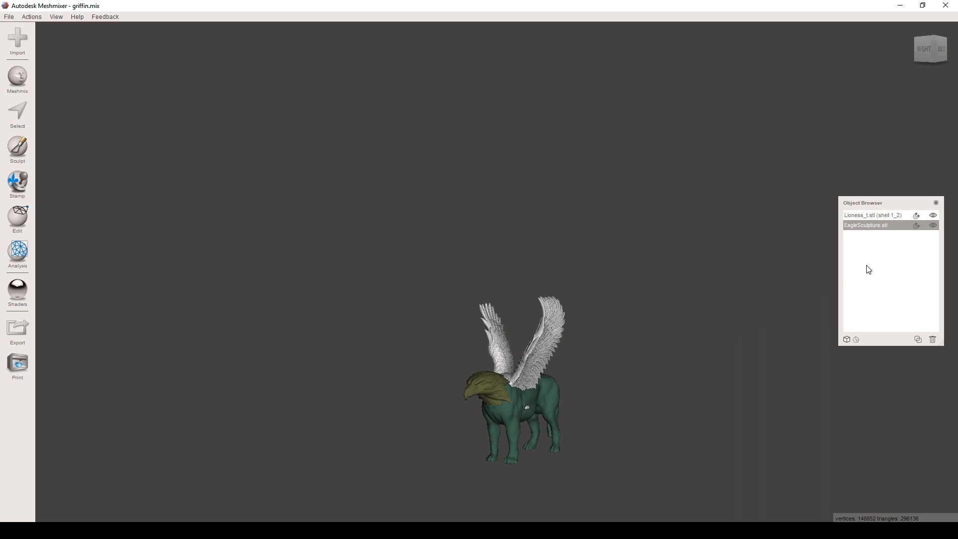
Step: Hide the merged lioness body so that only the wing section cut from the eagle sculpture is shown
shift+click(936, 216)
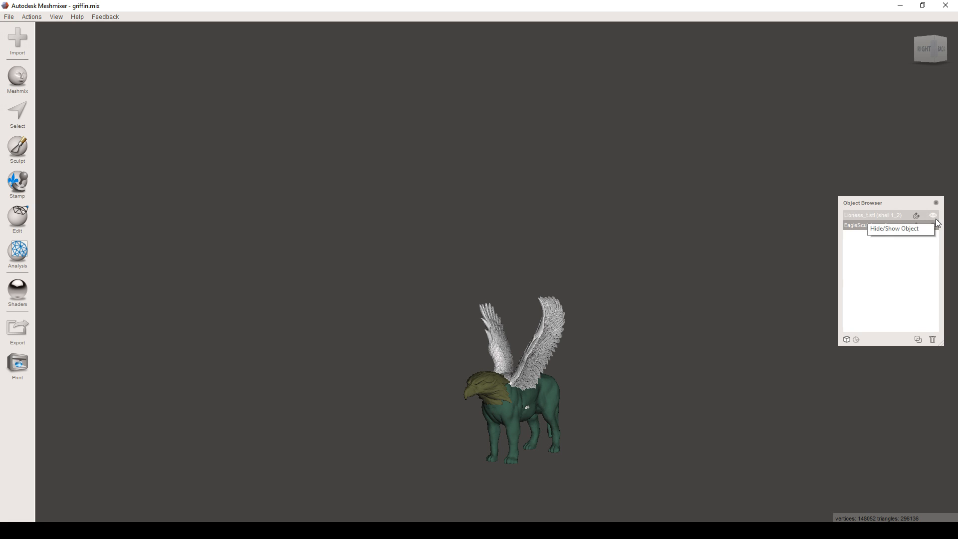
click(933, 215)
right_drag(613, 393, 596, 351)
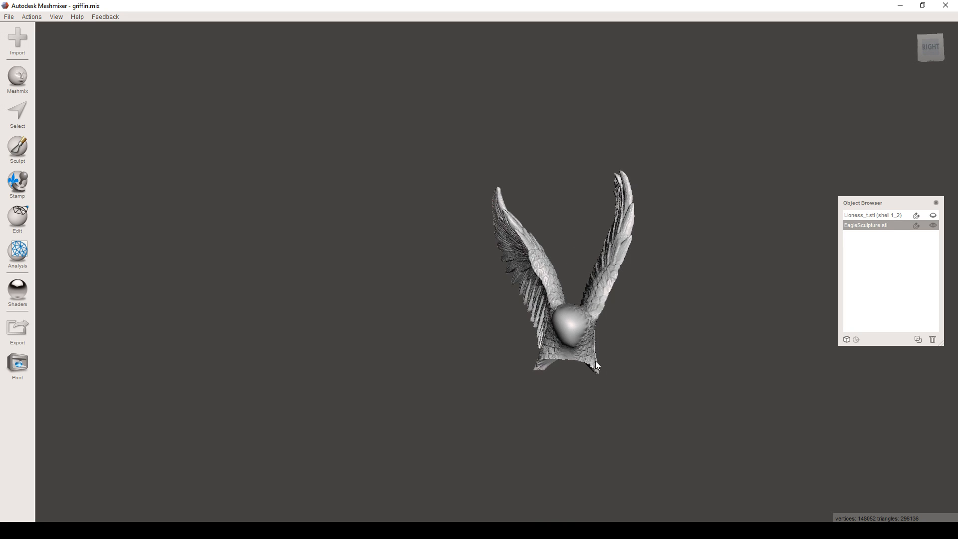
scroll(592, 374, up, 3)
middle_drag(591, 376, 558, 341)
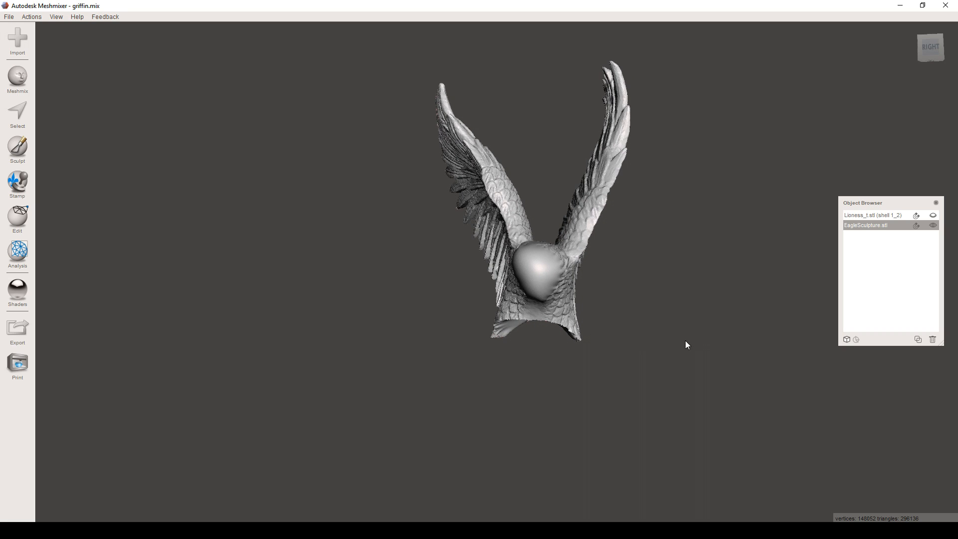
Step: Erase and fill the pointed corner on one side of the wing section's base using the Flat Remeshed fill type
key(s)
drag(587, 297, 535, 331)
drag(603, 319, 585, 298)
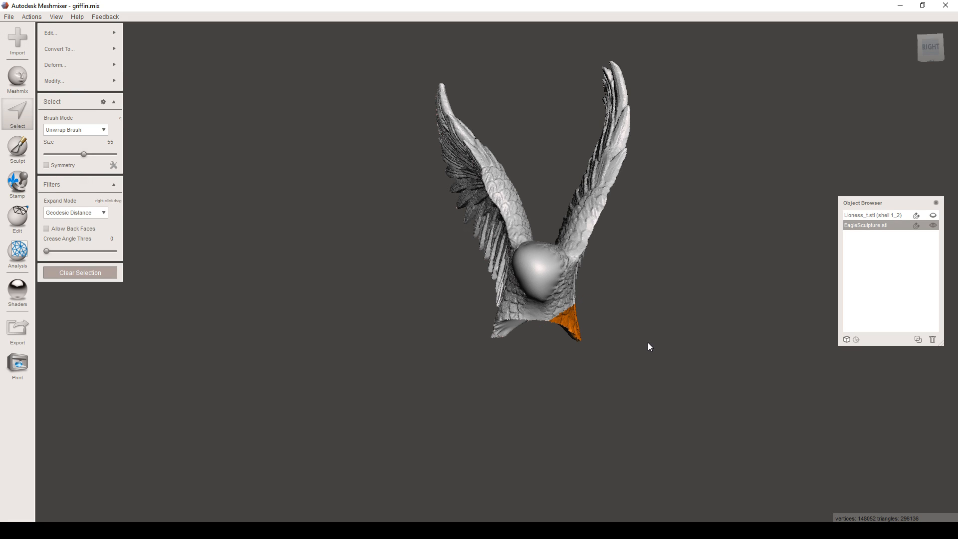
key(f)
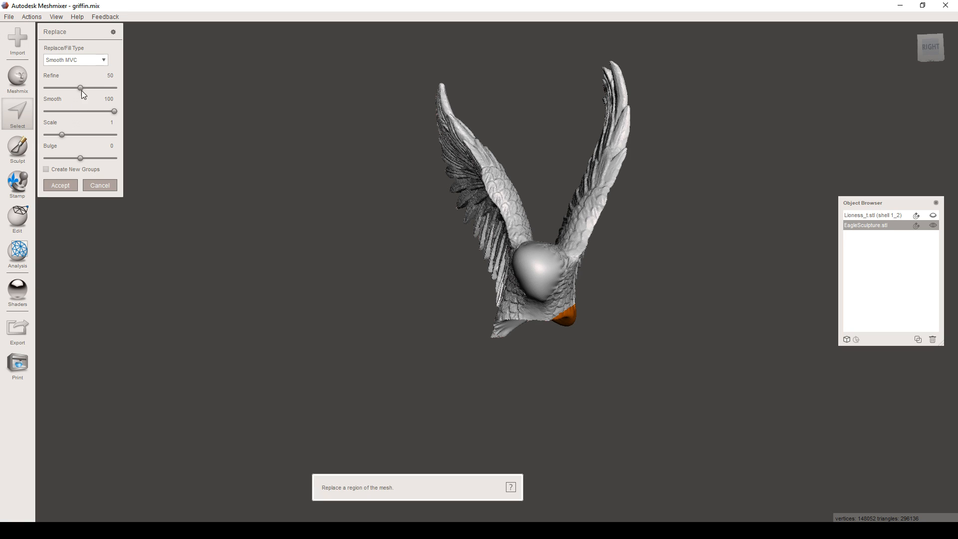
click(99, 60)
click(82, 77)
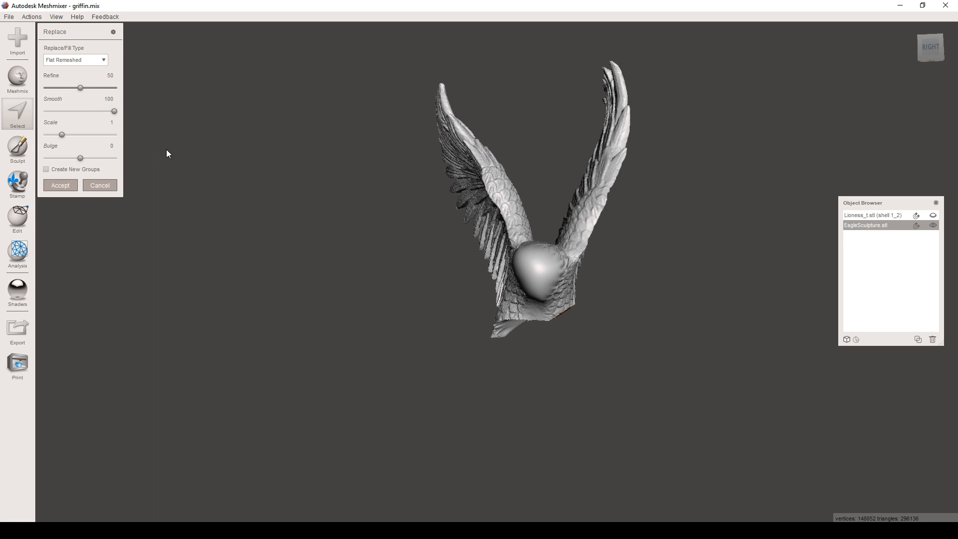
click(68, 187)
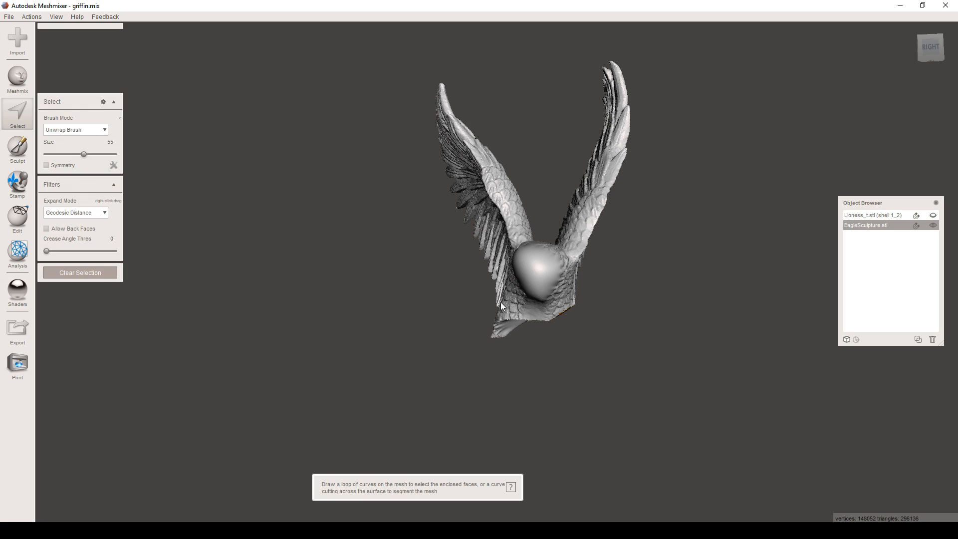
right_drag(546, 314, 564, 323)
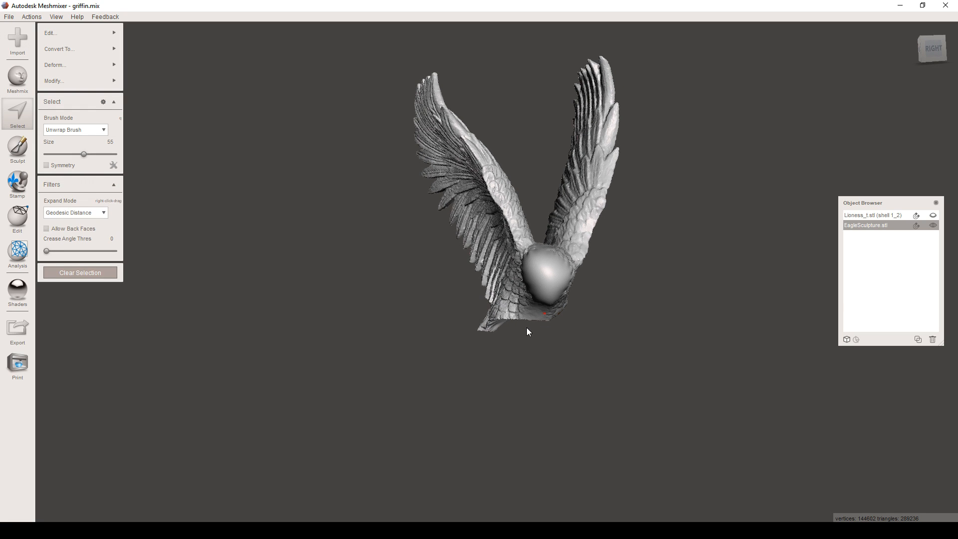
key(Escape)
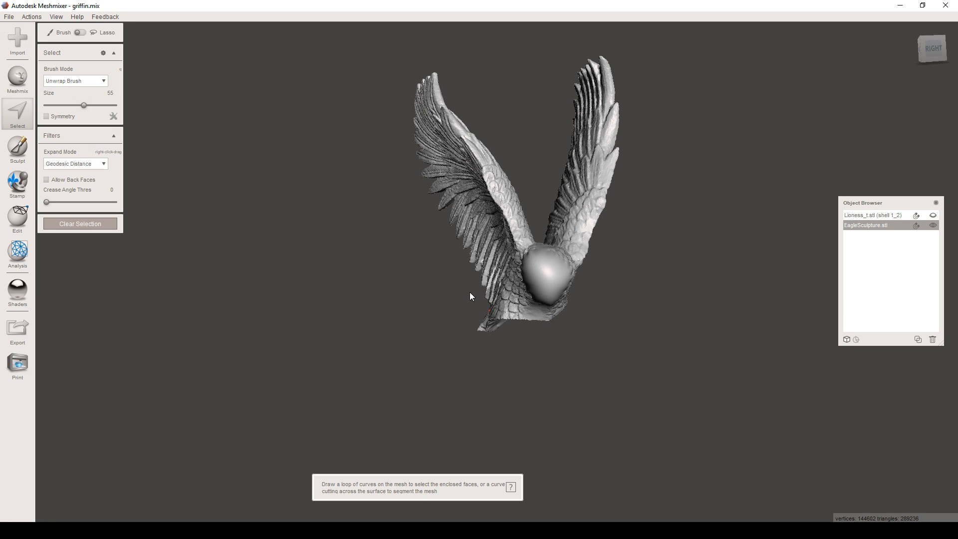
Step: Erase and fill the opposite pointed corner of the wing base with a Flat Remeshed fill, and clear the selection
drag(470, 293, 505, 317)
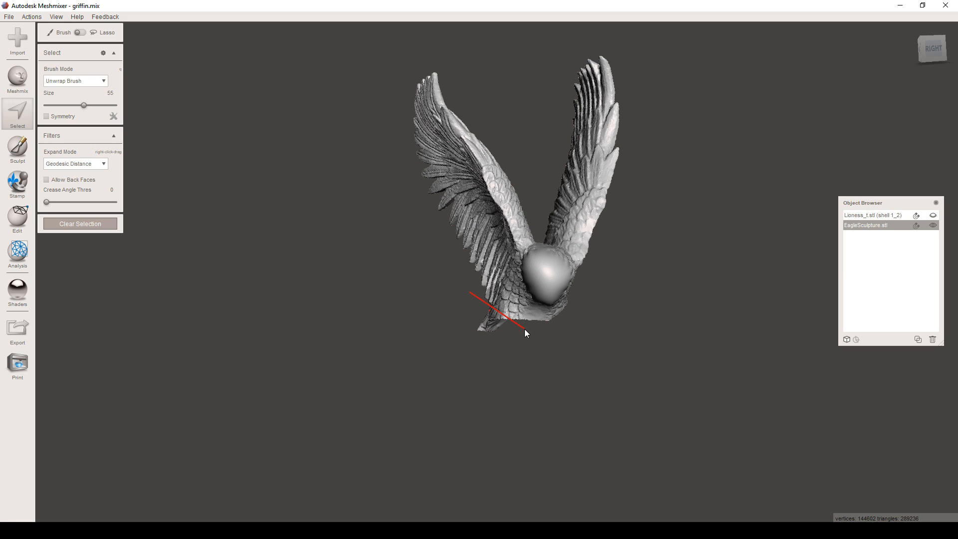
drag(473, 300, 477, 299)
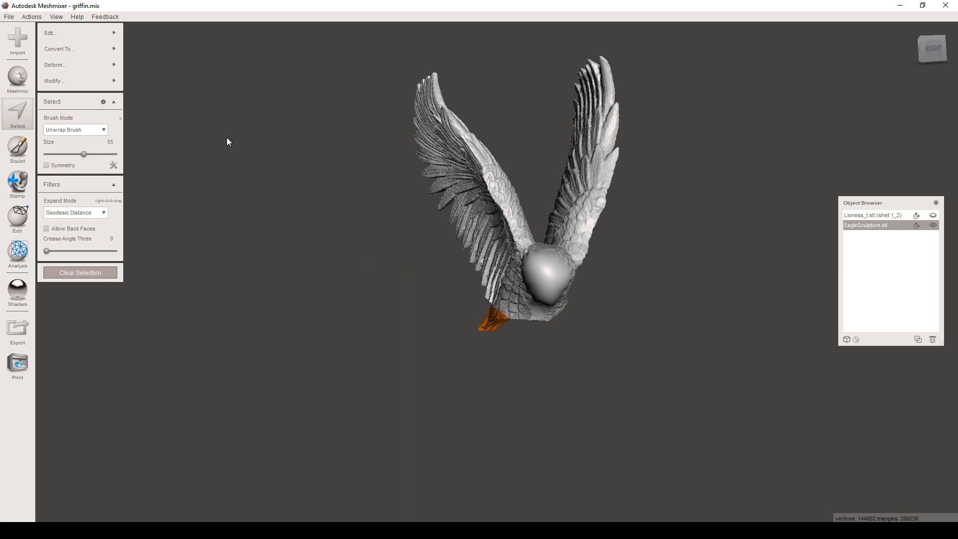
key(f)
click(103, 60)
click(91, 77)
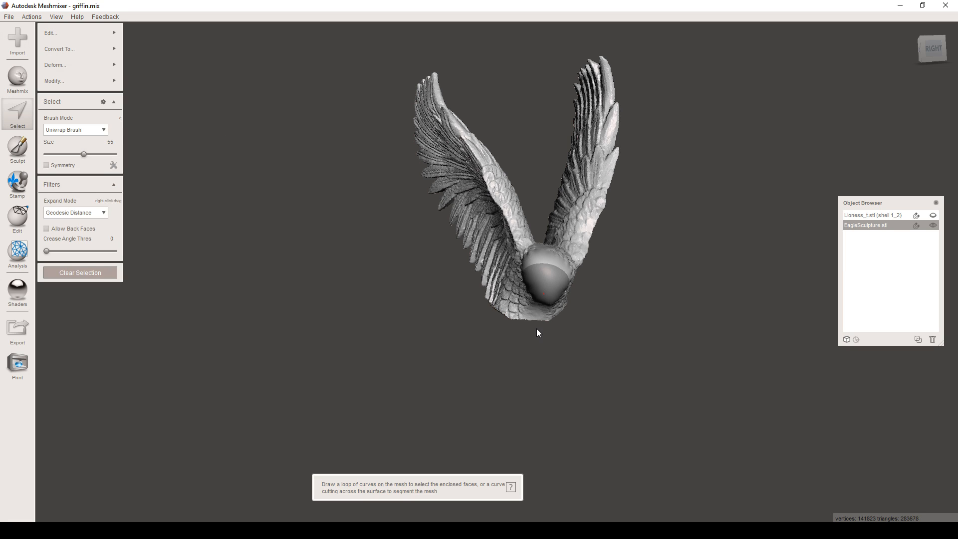
scroll(537, 328, down, 2)
right_drag(552, 328, 279, 264)
click(112, 272)
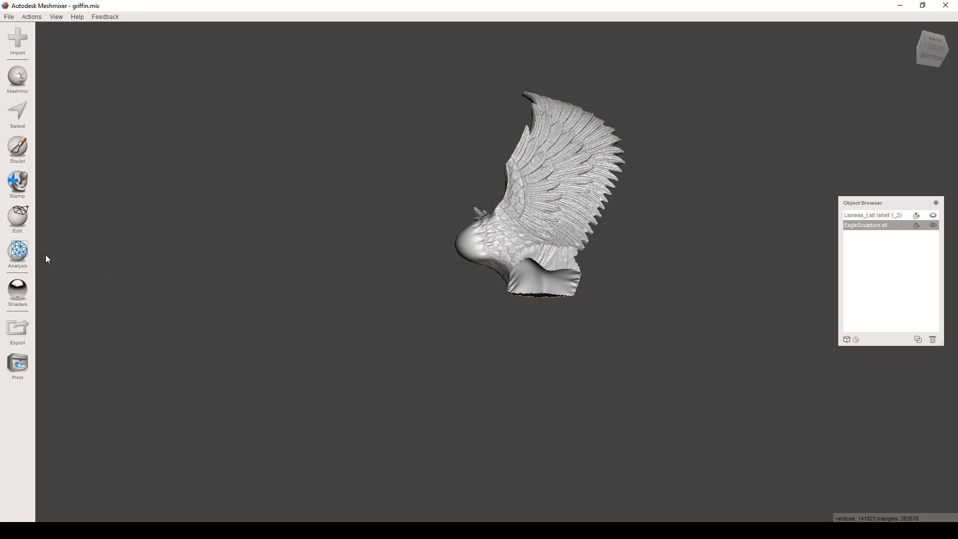
Step: Check the trimmed wing section for mesh defects with the Inspector and close it
click(18, 252)
right_drag(380, 176, 148, 139)
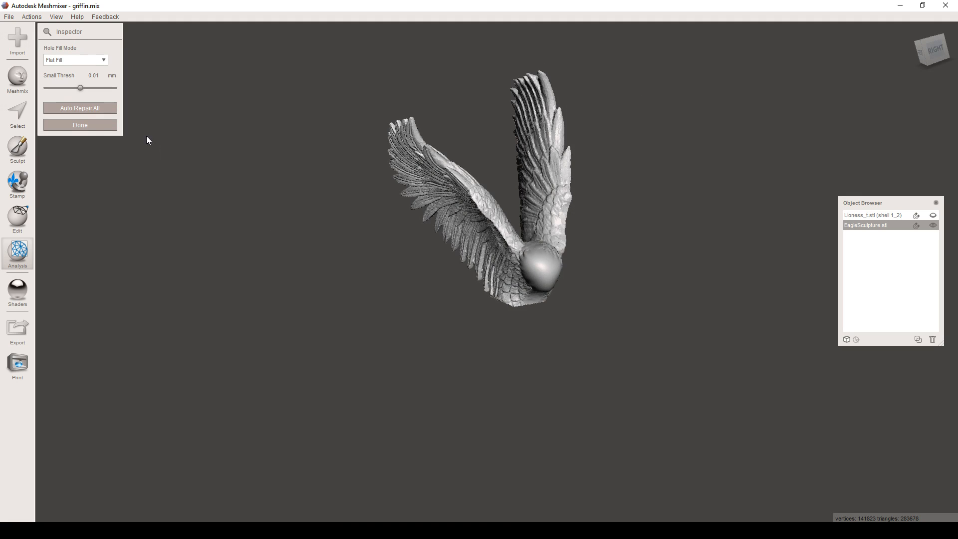
click(84, 123)
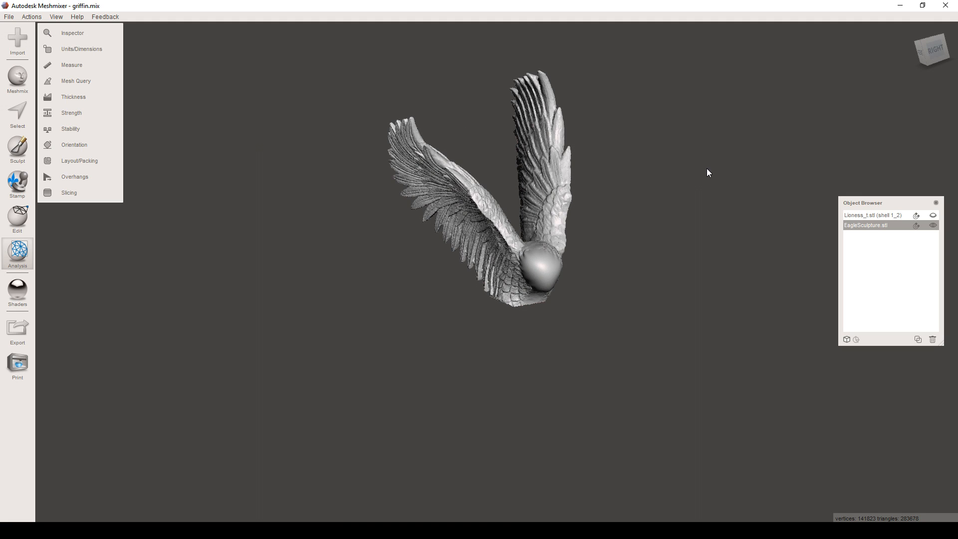
Step: Show the lioness body again and review how the trimmed wings sit on its back
click(934, 216)
right_drag(734, 240, 582, 335)
right_drag(617, 370, 766, 388)
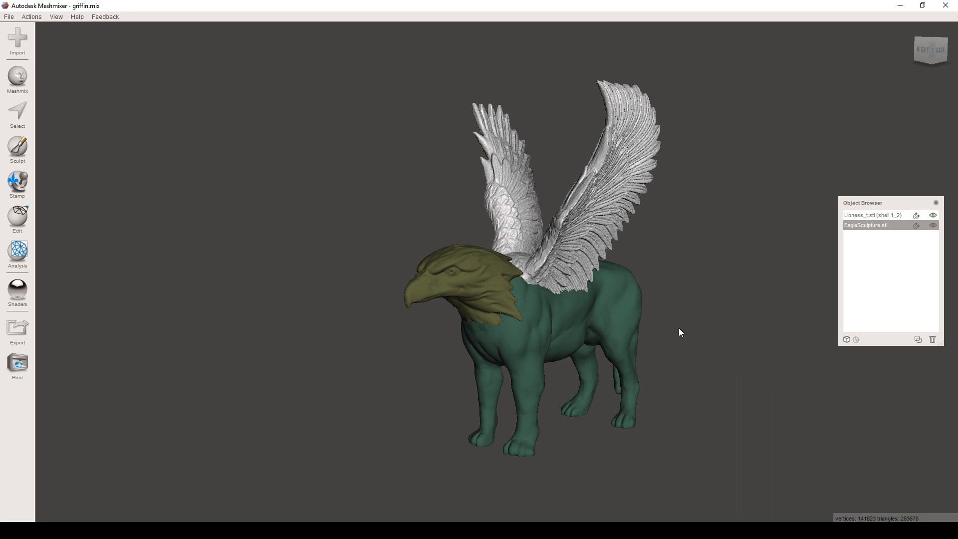
scroll(798, 269, up, 2)
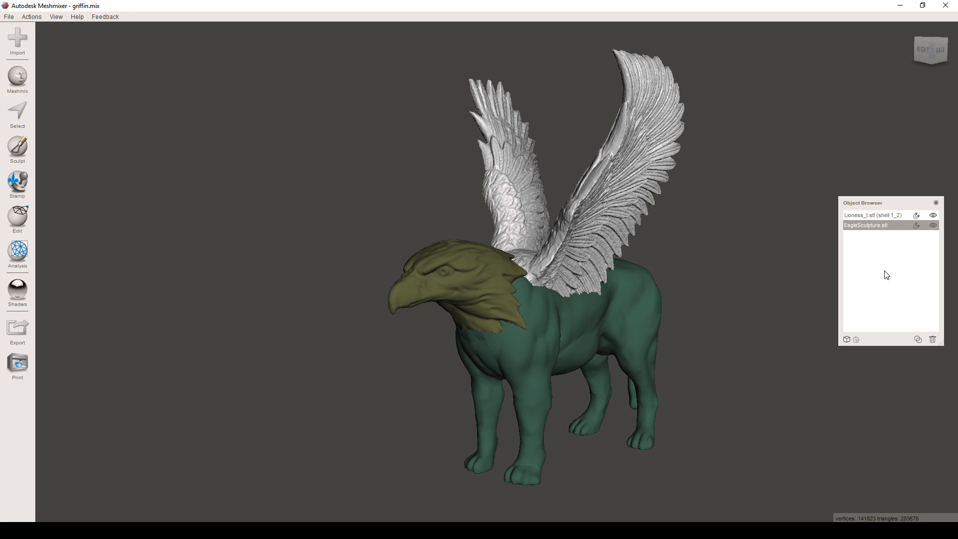
Step: Join the lioness body and the wing section with a Boolean Union, check the seam around the wings and accept it
shift+click(881, 215)
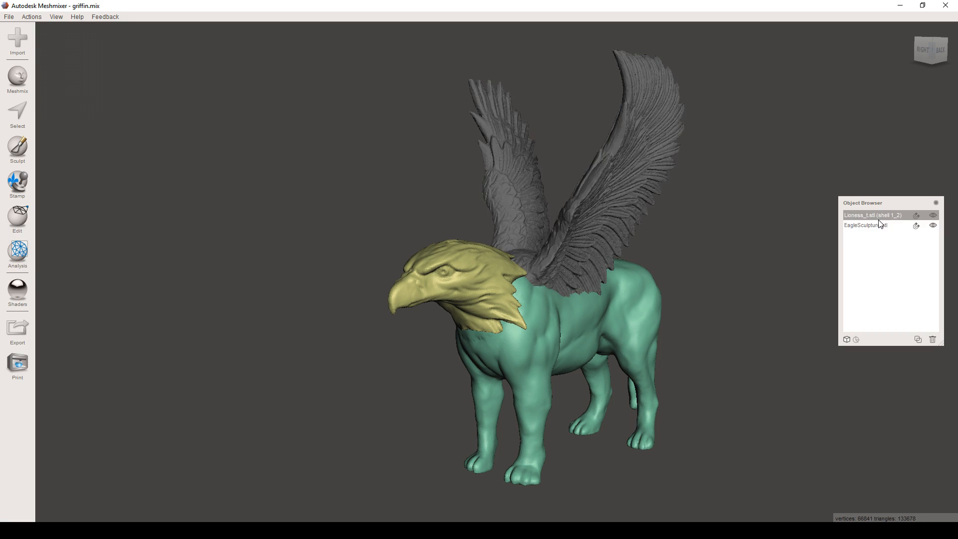
mouse_move(17, 218)
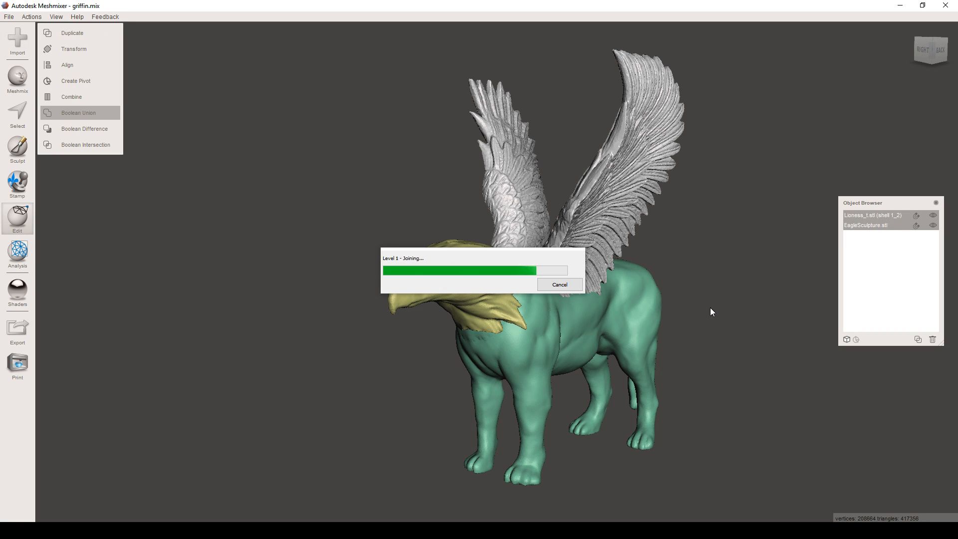
scroll(708, 307, up, 4)
right_drag(708, 308, 401, 347)
scroll(404, 343, up, 3)
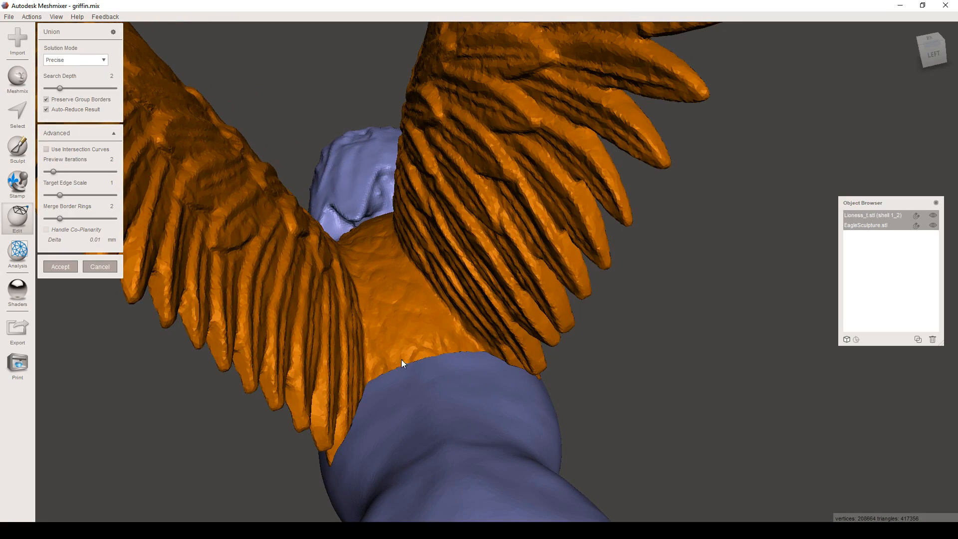
scroll(381, 364, down, 3)
right_drag(382, 364, 595, 327)
scroll(594, 326, down, 2)
scroll(534, 317, down, 3)
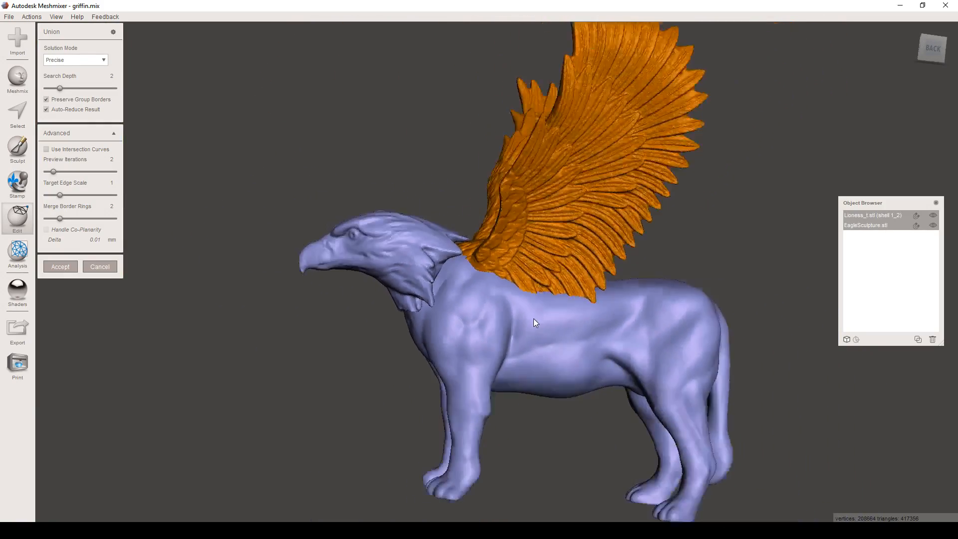
click(60, 268)
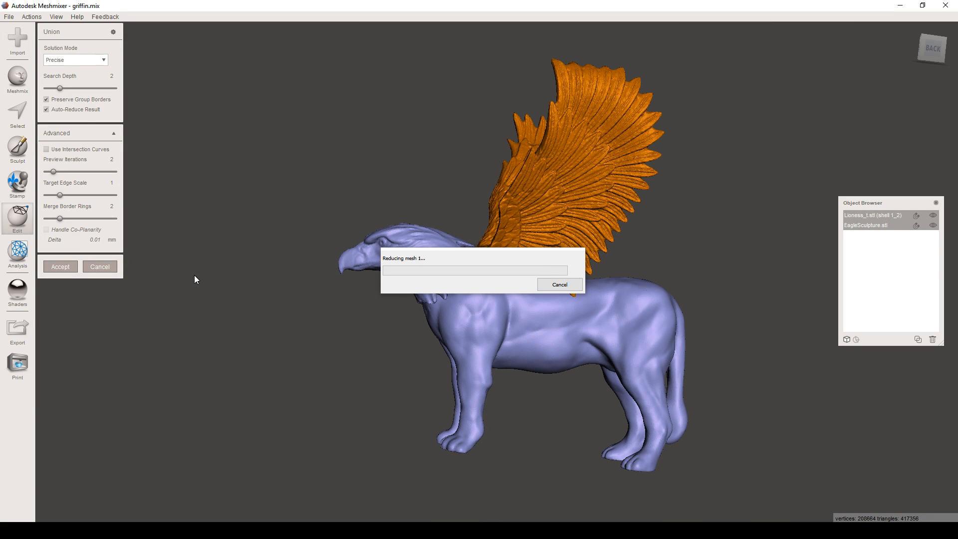
click(24, 204)
click(9, 16)
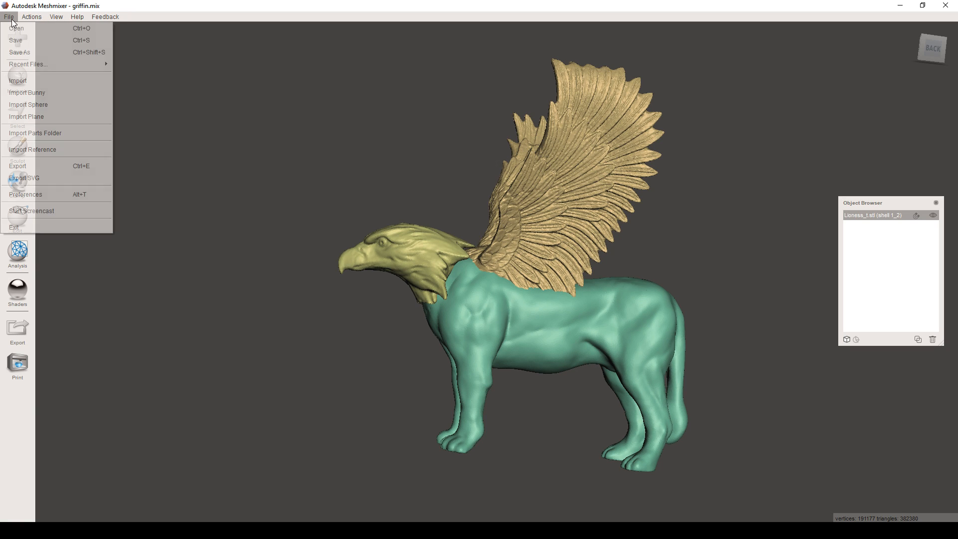
key(Escape)
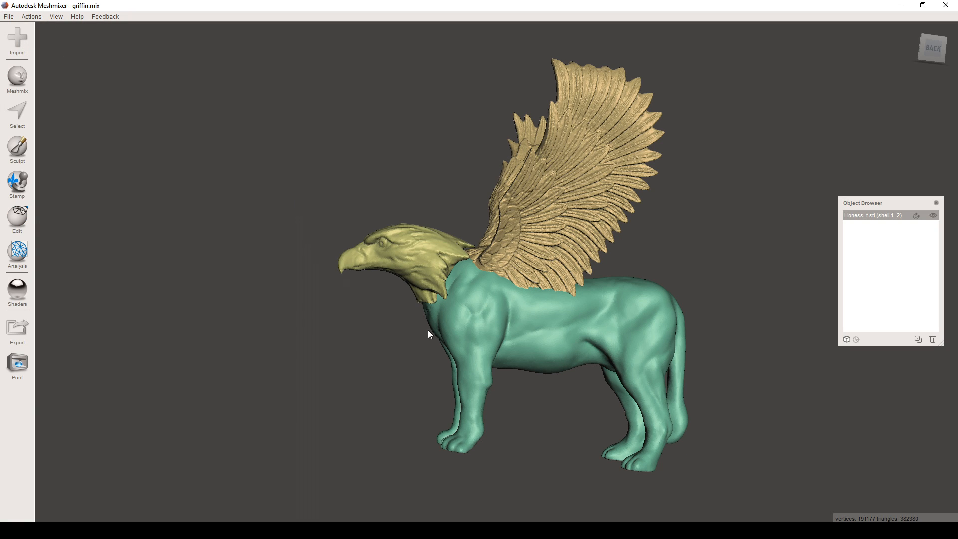
Step: Bring the downloaded OspreyLeg.stl from the browser into Meshmixer, appending it to the griffin scene
right_drag(534, 373, 379, 429)
key(alt+Tab)
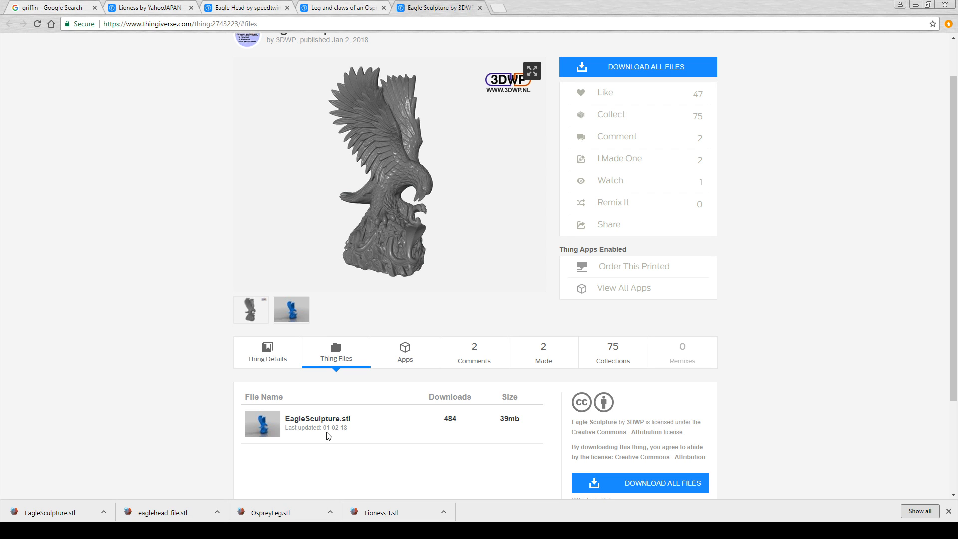
key(alt+Tab)
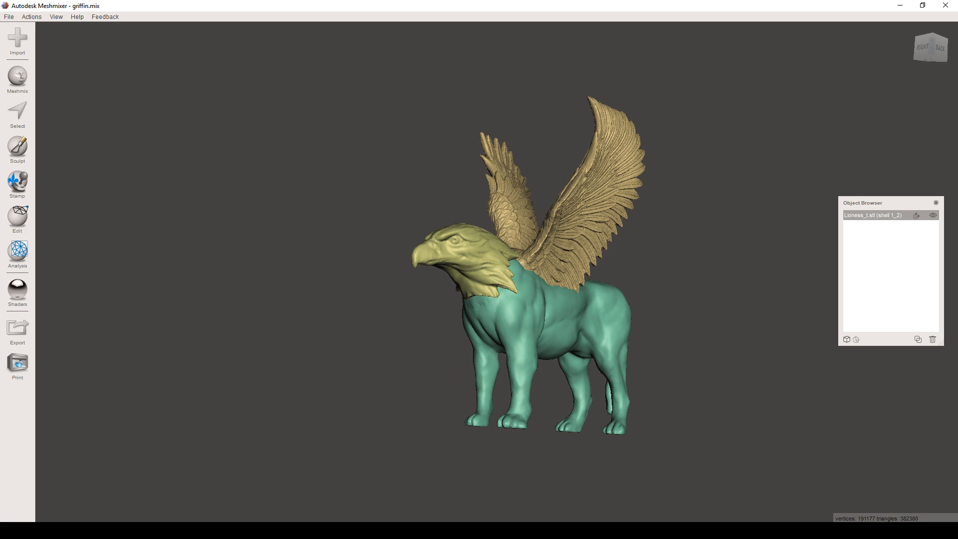
drag(283, 402, 284, 402)
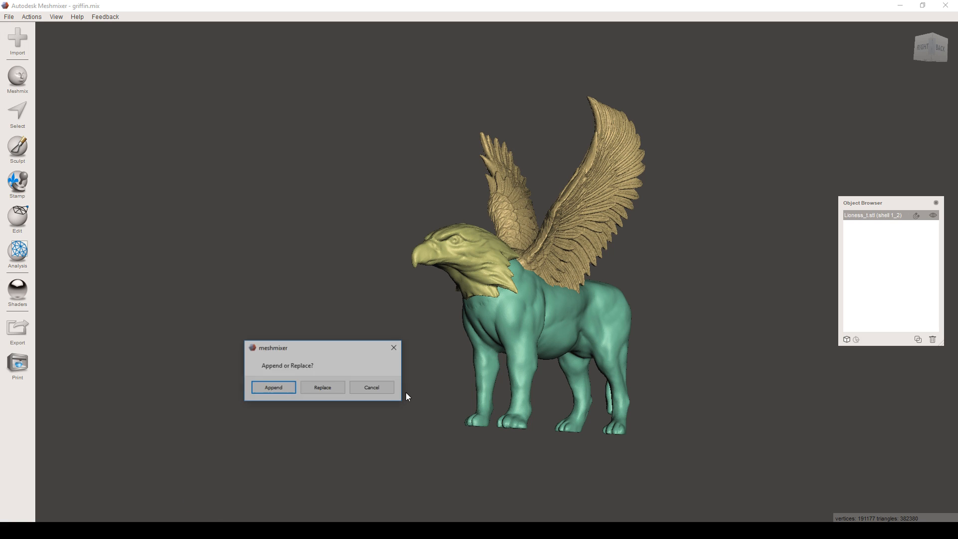
click(275, 388)
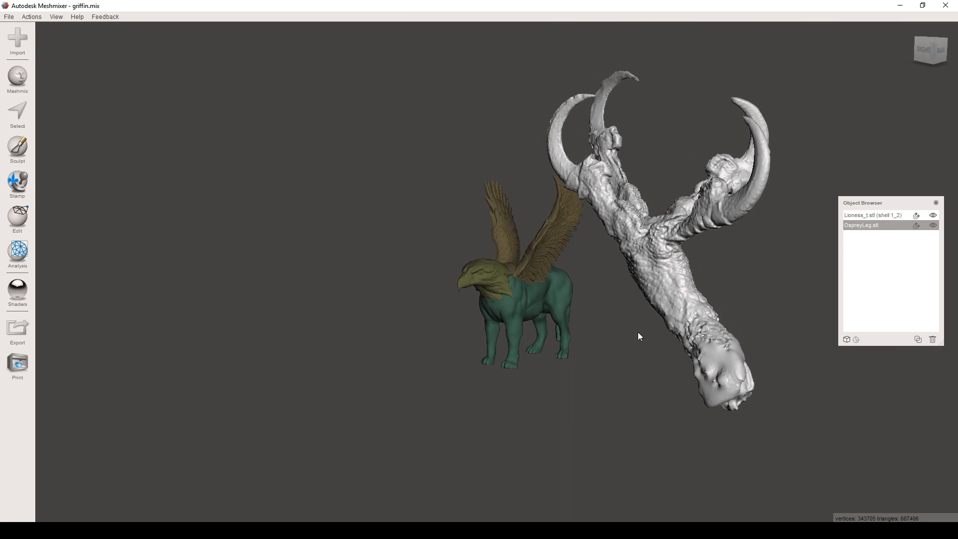
right_drag(638, 332, 654, 316)
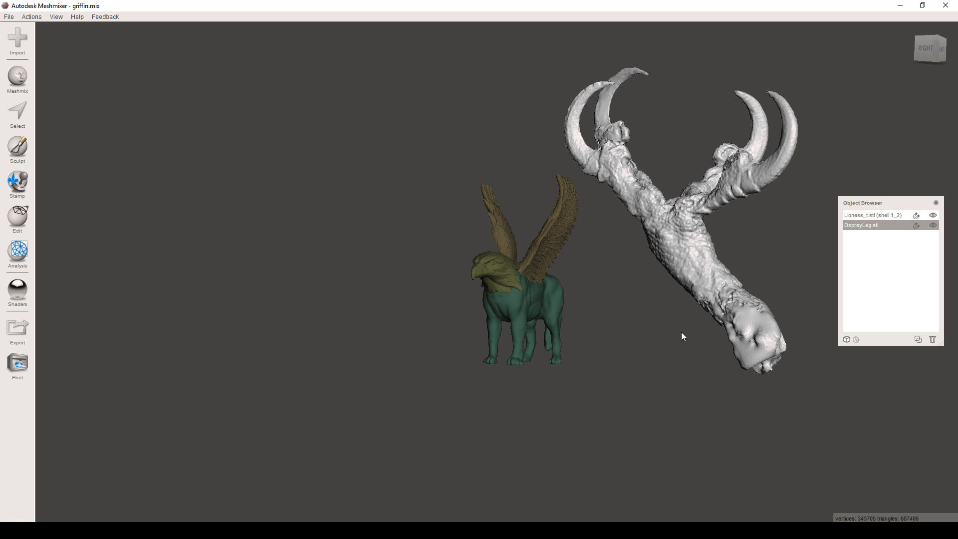
Step: Select the entire osprey leg mesh and reduce it with the percentage set to 30, then accept the reduction
key(ctrl+a)
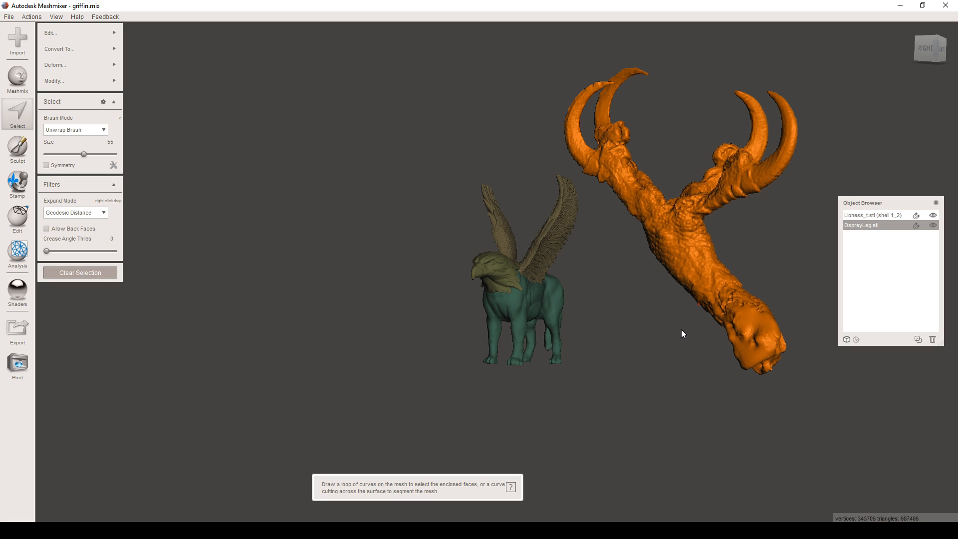
mouse_move(113, 64)
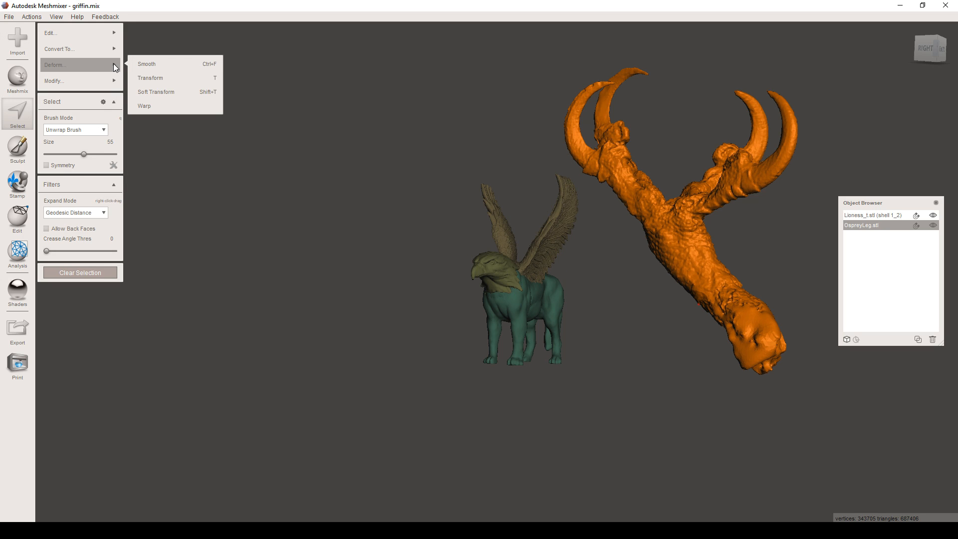
mouse_move(106, 46)
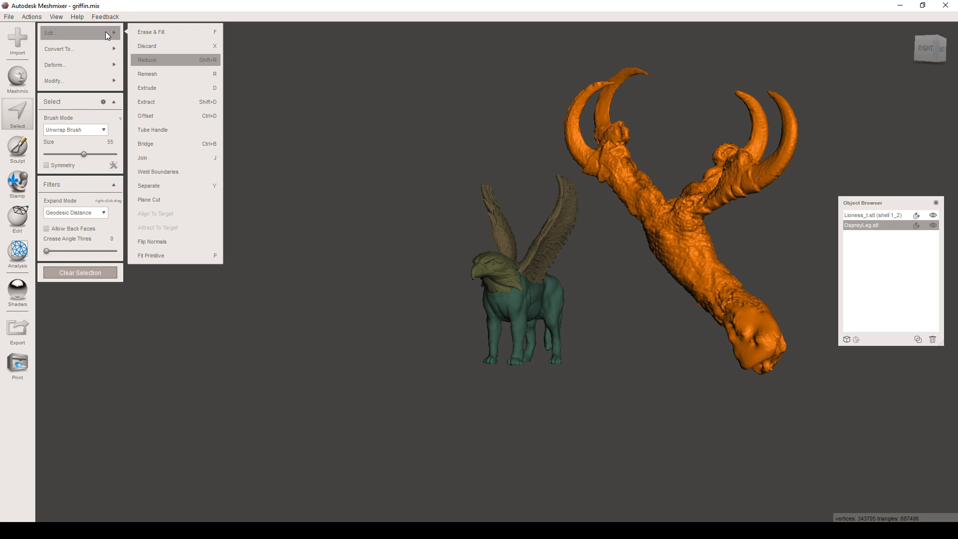
click(164, 60)
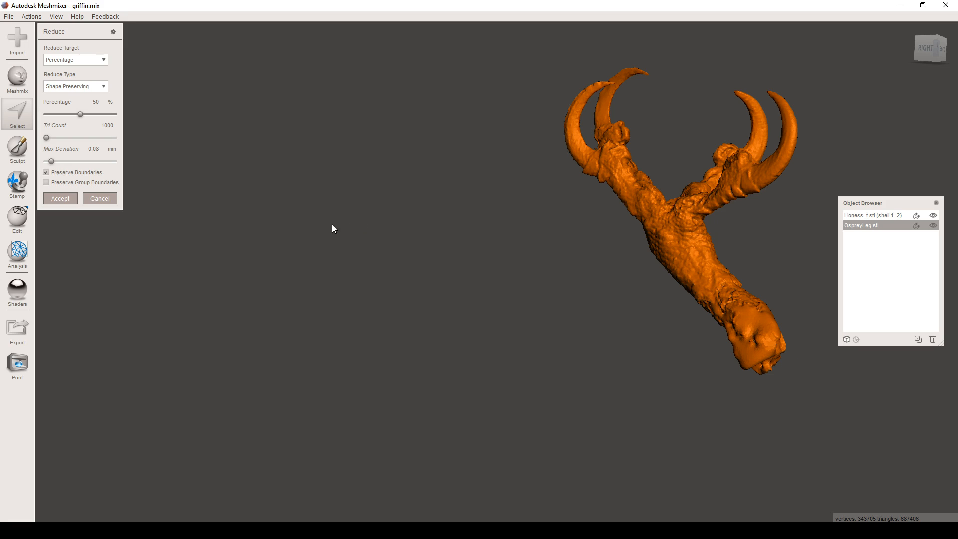
click(99, 101)
text(30)
key(Return)
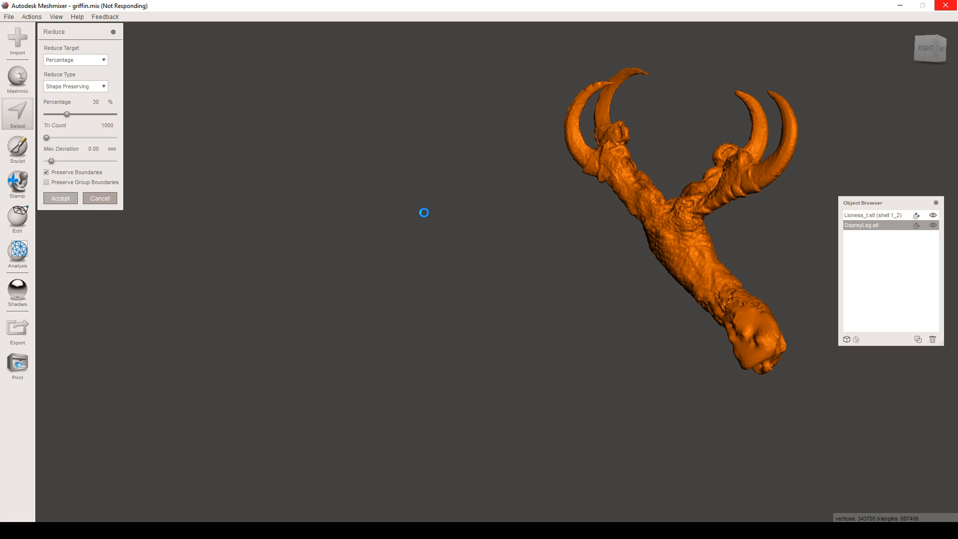
click(61, 198)
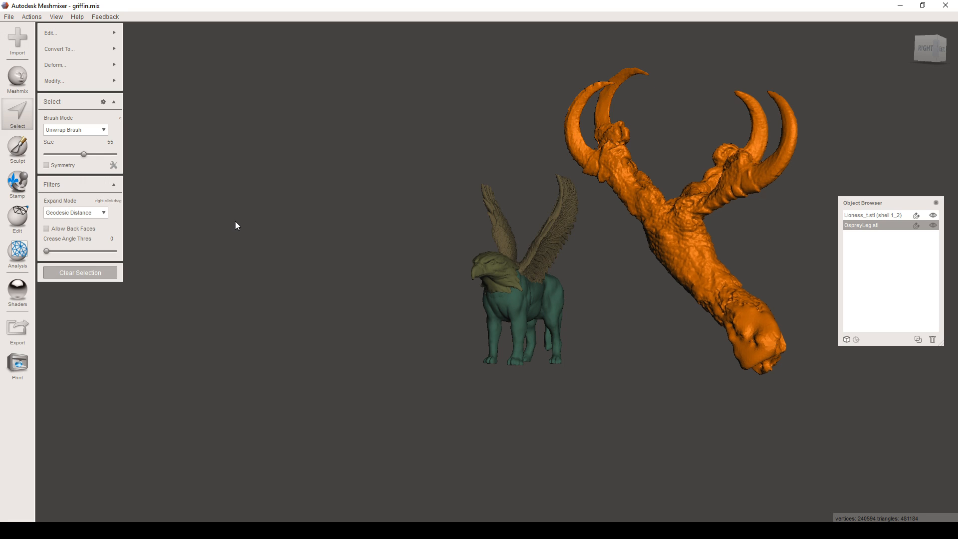
Step: Clear the selection on the reduced osprey leg and save the griffin.mix scene
key(Escape)
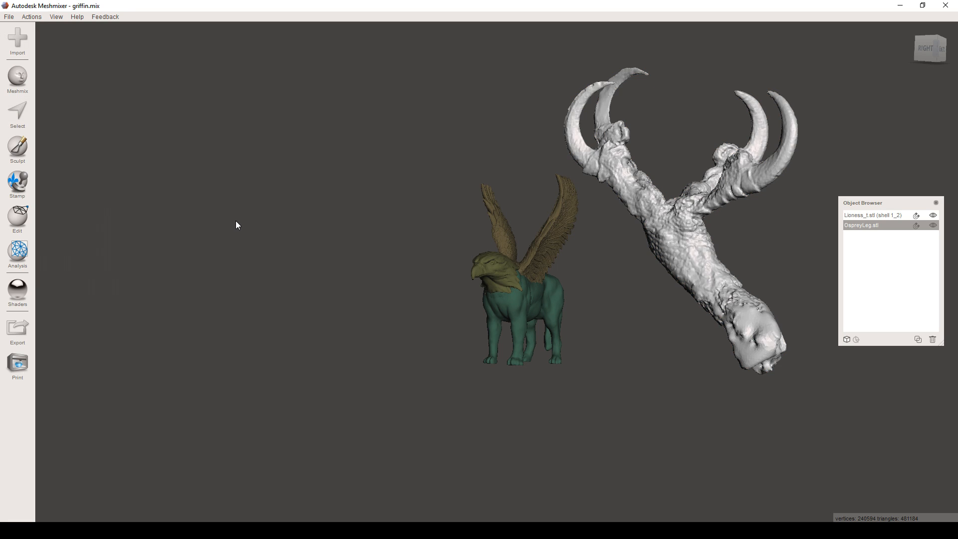
click(15, 19)
click(20, 38)
scroll(405, 244, down, 1)
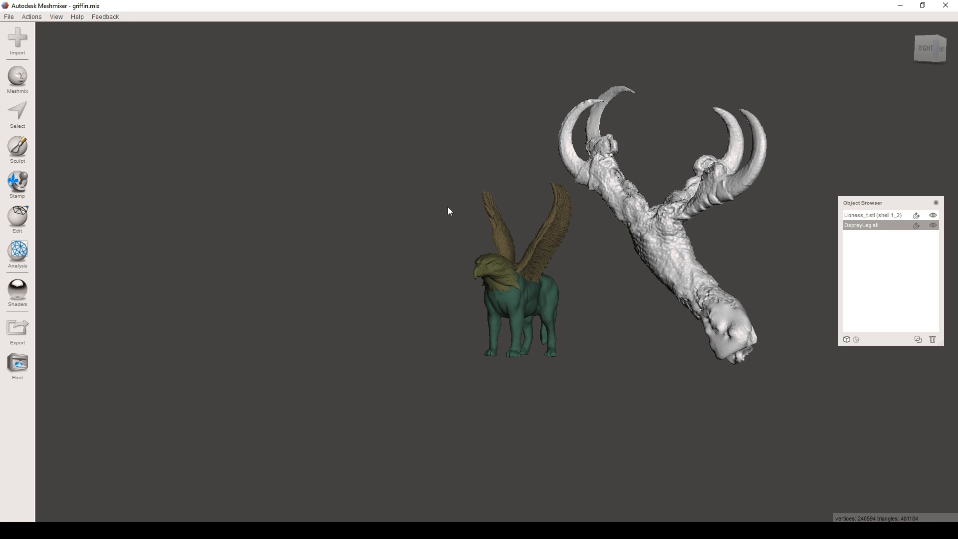
Step: Rotate the osprey leg claws down, scale it uniformly to about 0.134, place it at the lioness's front paw and accept the transform
mouse_move(470, 207)
right_down()
mouse_move(449, 224)
mouse_move(471, 218)
right_up()
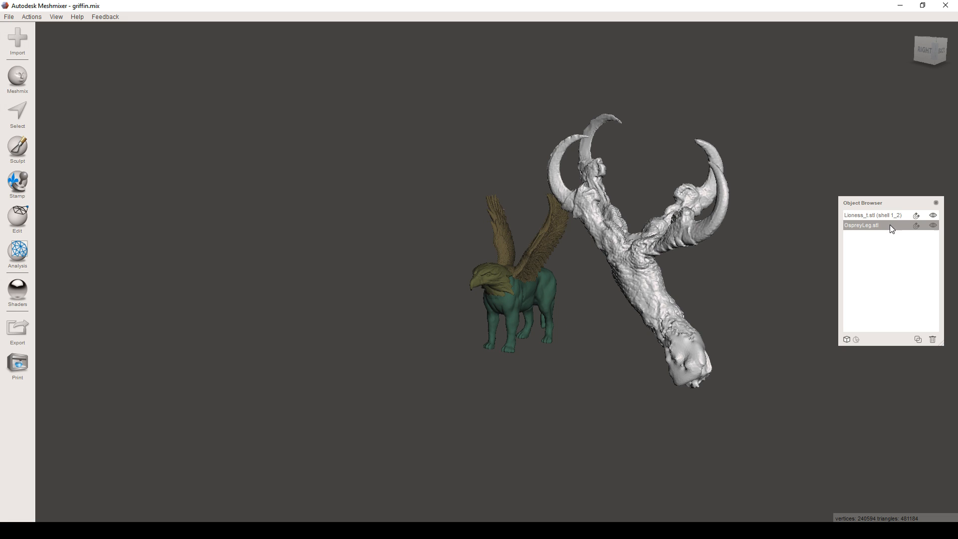
key(t)
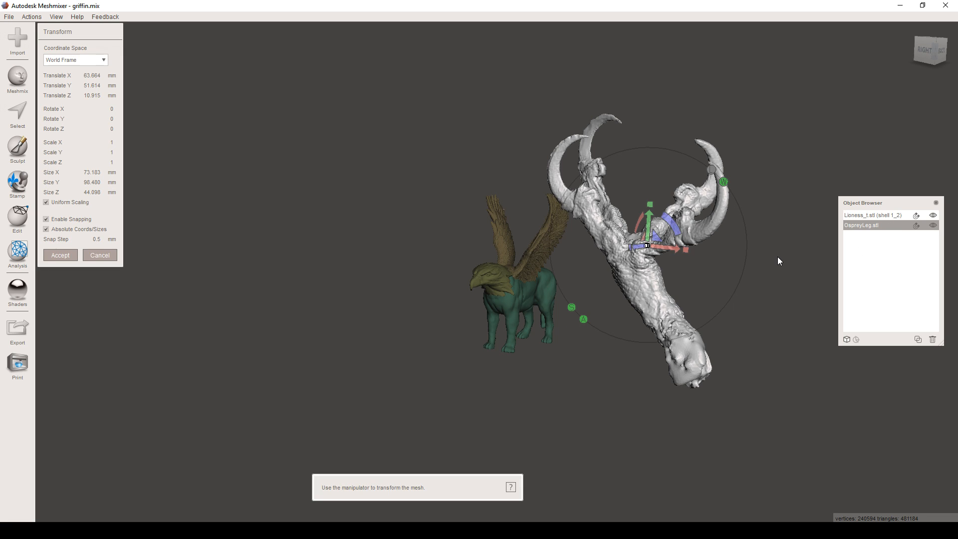
right_drag(768, 272, 751, 357)
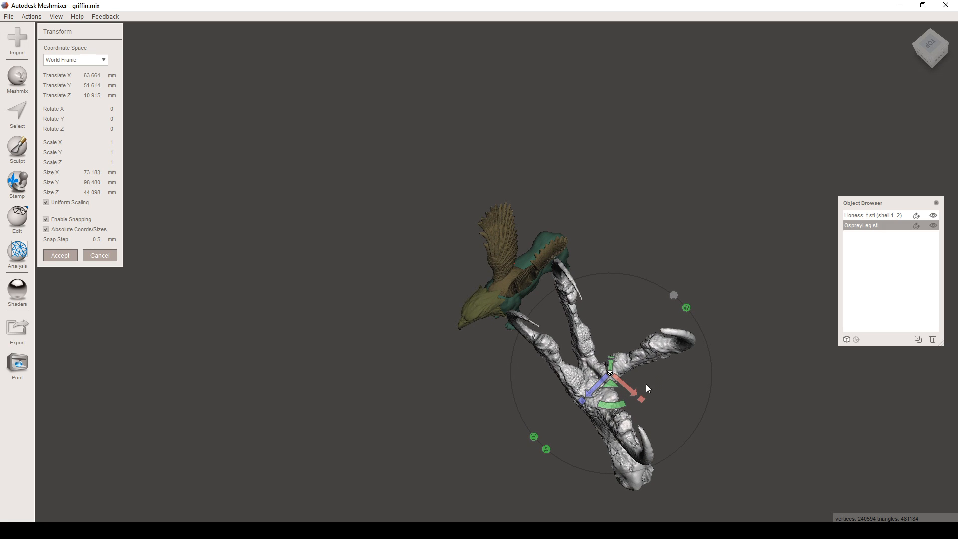
drag(607, 404, 521, 424)
right_drag(669, 356, 593, 285)
drag(467, 220, 502, 312)
right_drag(444, 200, 537, 179)
drag(660, 224, 562, 315)
right_drag(562, 314, 517, 336)
drag(497, 354, 422, 412)
drag(391, 376, 458, 367)
scroll(488, 351, up, 2)
right_drag(488, 351, 629, 353)
drag(597, 390, 537, 345)
right_drag(519, 349, 607, 359)
drag(585, 369, 578, 370)
drag(575, 342, 573, 387)
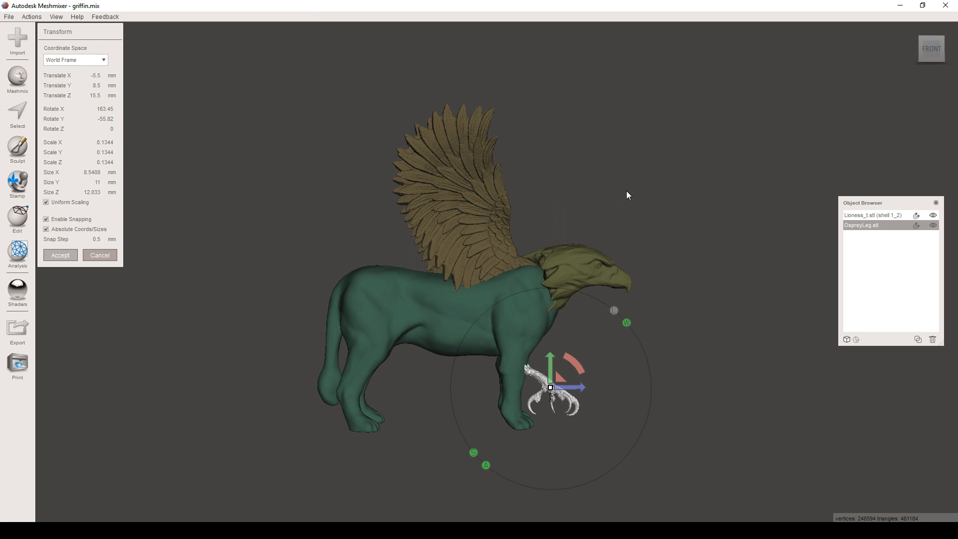
key(Return)
Step: Check the osprey leg's placement beside the front legs and save the griffin.mix scene again
right_drag(633, 179, 595, 343)
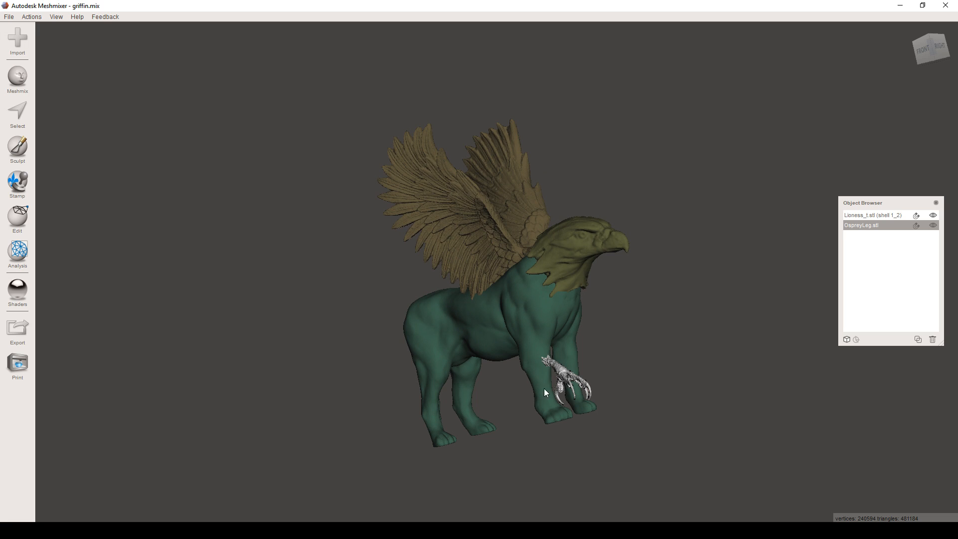
right_drag(669, 380, 664, 404)
click(9, 17)
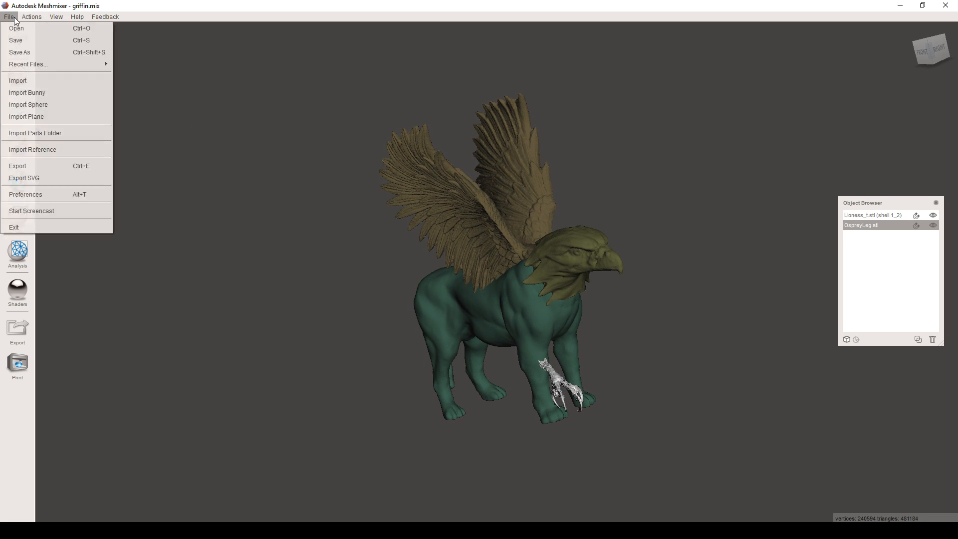
click(19, 41)
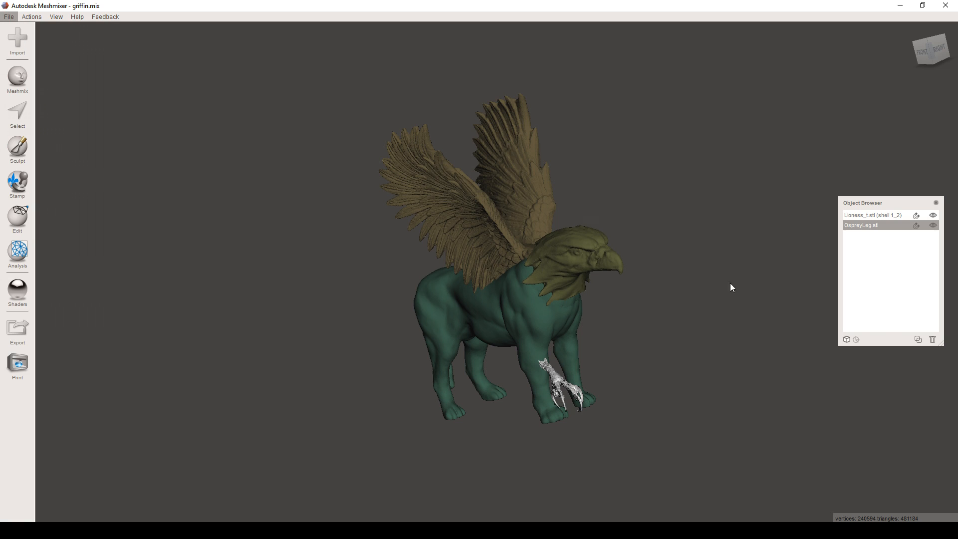
Step: Hide the osprey leg, make the lioness body active and lasso-select the lower part of both front legs
click(933, 226)
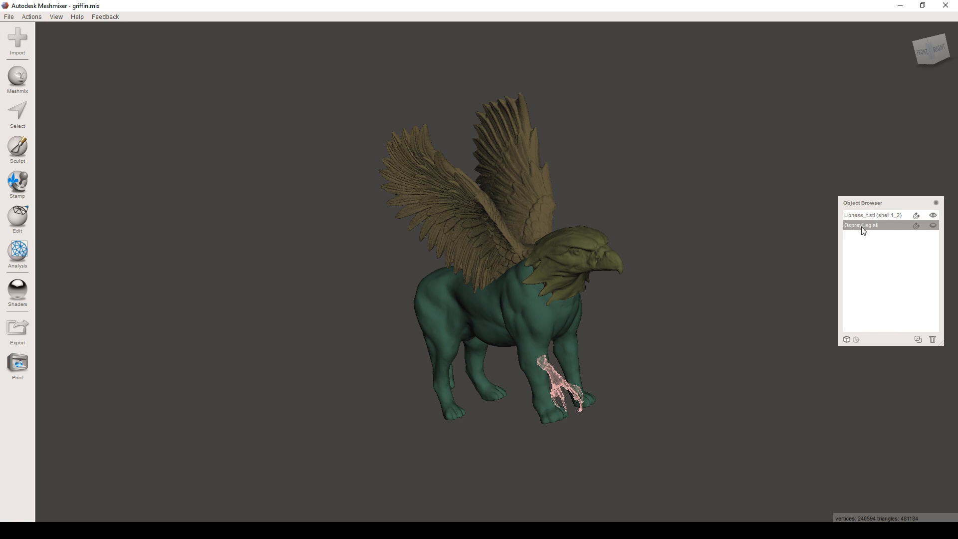
click(886, 217)
scroll(526, 383, up, 1)
scroll(536, 387, up, 3)
scroll(536, 387, down, 1)
right_drag(537, 387, 576, 384)
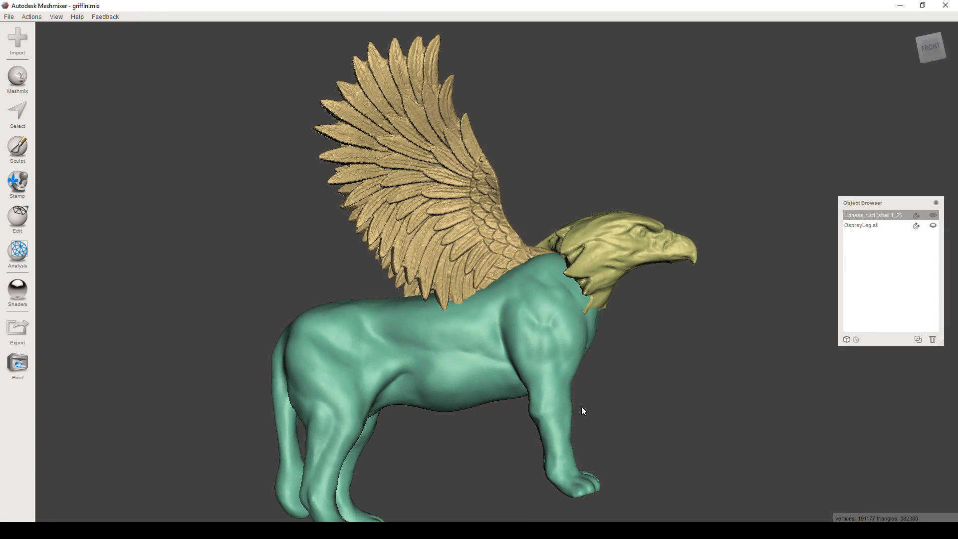
key(s)
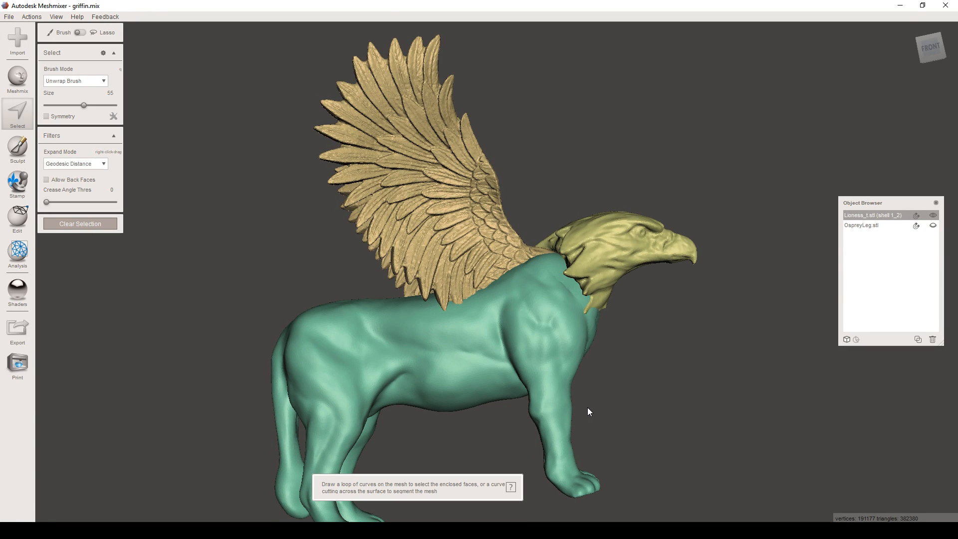
click(579, 410)
click(521, 424)
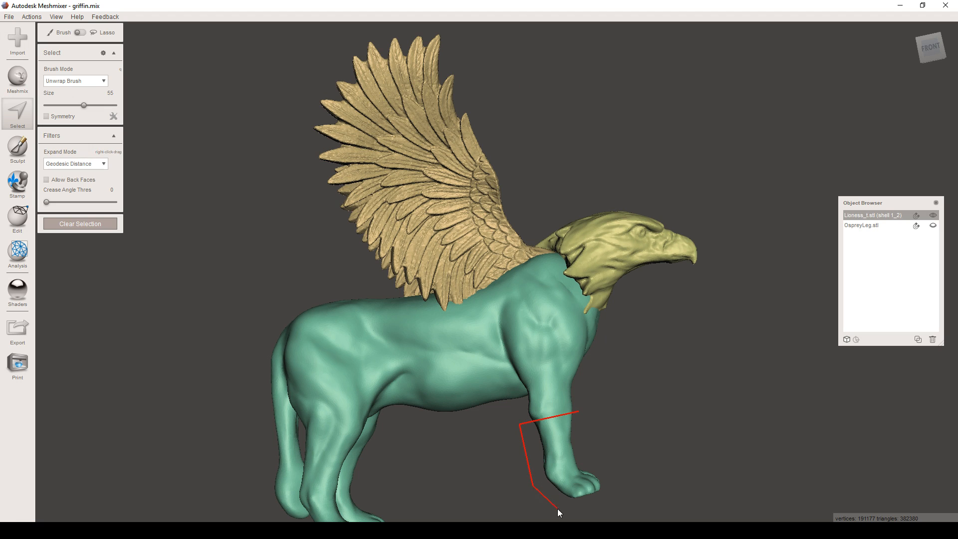
click(578, 411)
right_drag(621, 444, 523, 433)
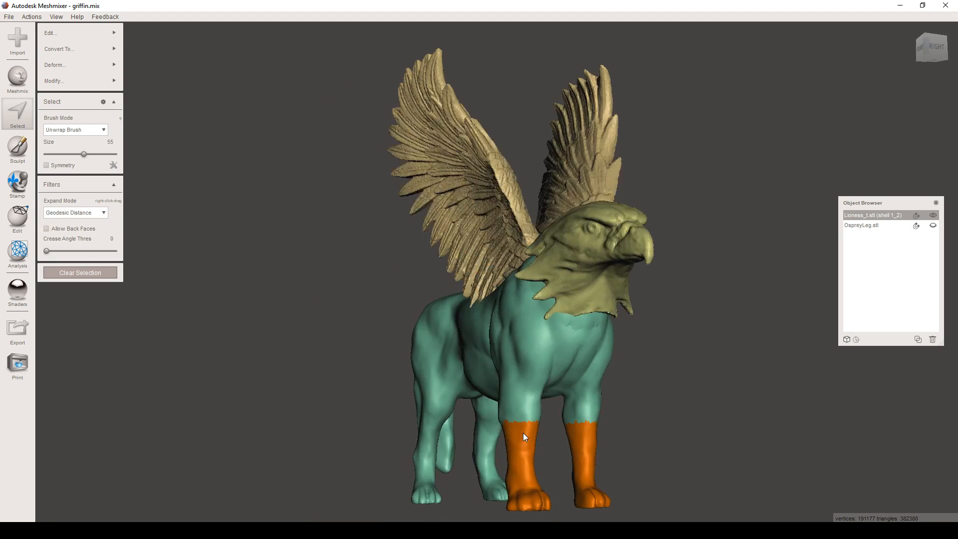
Step: Erase and fill the selected lower front legs with the Smooth MVC fill, accept it and show the osprey leg again
mouse_move(91, 32)
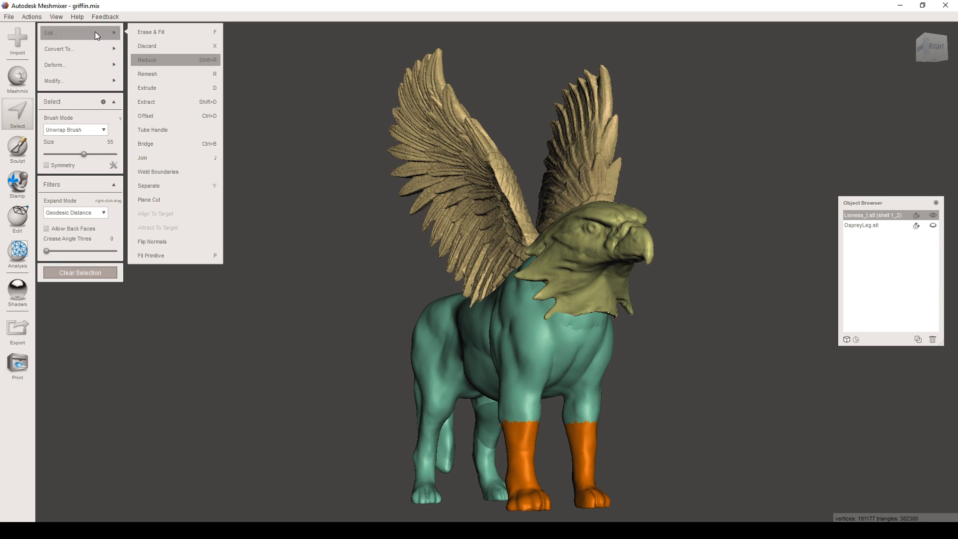
click(143, 33)
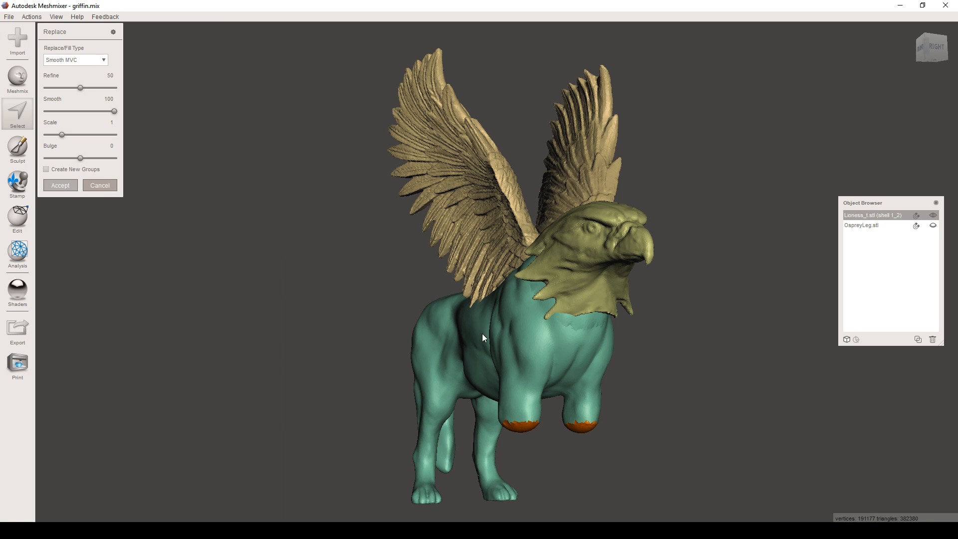
key(Return)
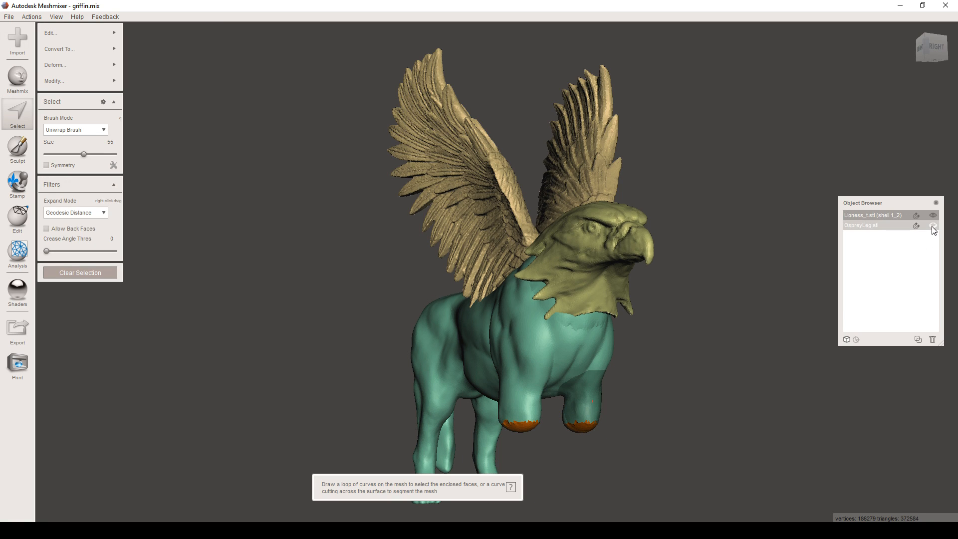
click(933, 226)
right_drag(686, 373, 580, 319)
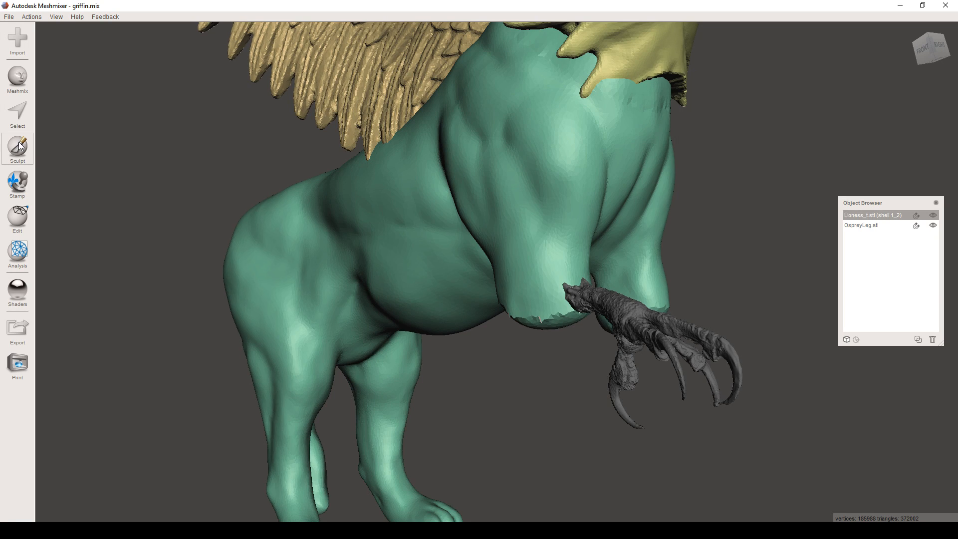
Step: Sculpt the front leg stump beside the osprey leg with the Flatten brush, setting the brush size to 37
click(20, 146)
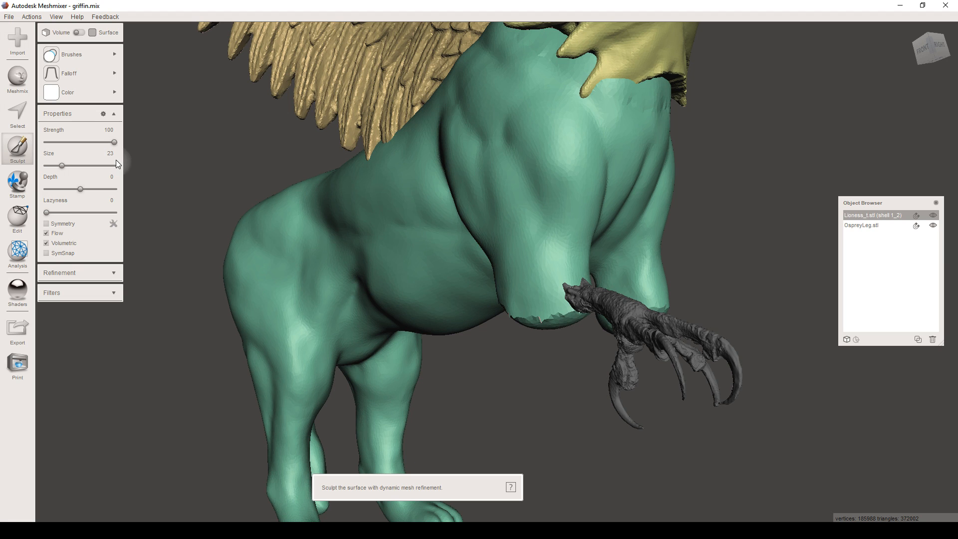
click(110, 55)
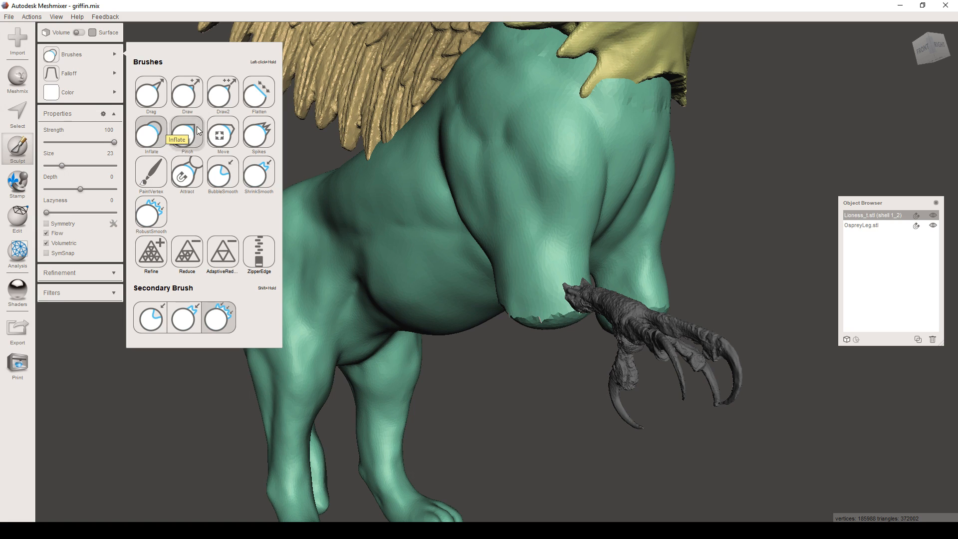
click(260, 98)
mouse_move(552, 285)
right_down()
mouse_move(573, 267)
mouse_move(244, 180)
right_up()
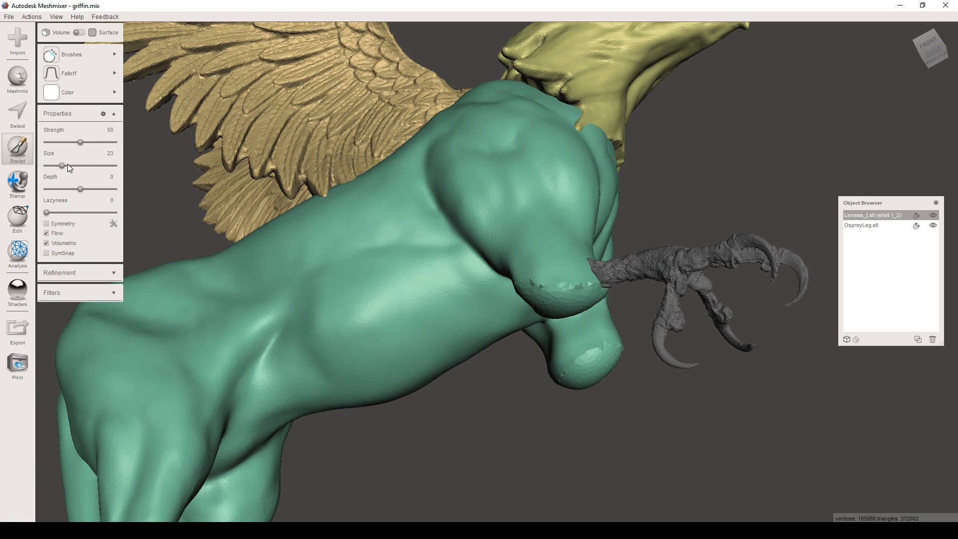
mouse_move(540, 279)
mouse_down()
mouse_move(575, 281)
mouse_move(534, 274)
mouse_move(549, 284)
mouse_move(539, 278)
mouse_move(589, 283)
mouse_move(547, 292)
mouse_move(538, 266)
mouse_move(567, 286)
mouse_up()
mouse_move(487, 286)
right_down()
mouse_move(415, 286)
mouse_move(404, 264)
right_up()
mouse_move(478, 267)
mouse_down()
mouse_move(462, 262)
mouse_move(492, 298)
mouse_up()
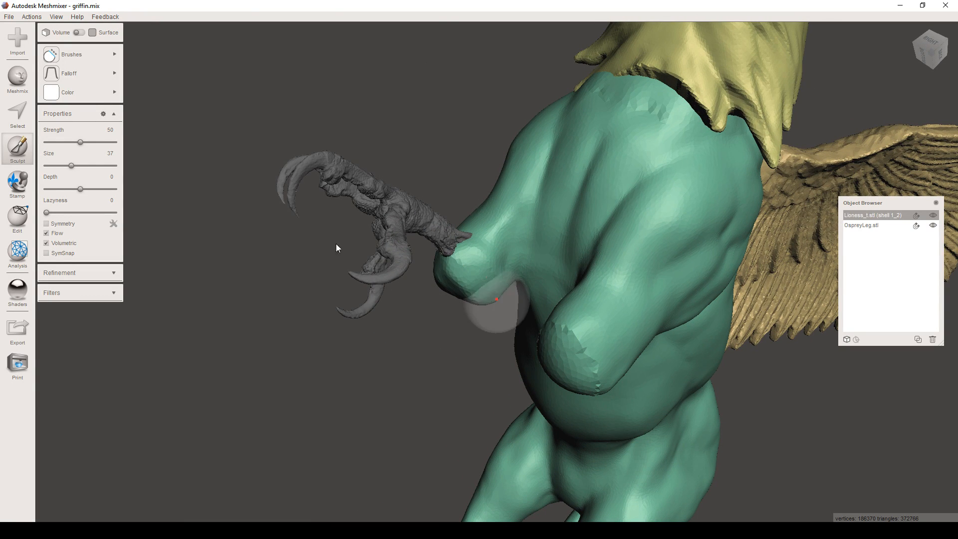
Step: Raise the Flatten brush strength to 91 and smooth the rough cut edge all around the stump beside the osprey leg
drag(107, 142, 110, 142)
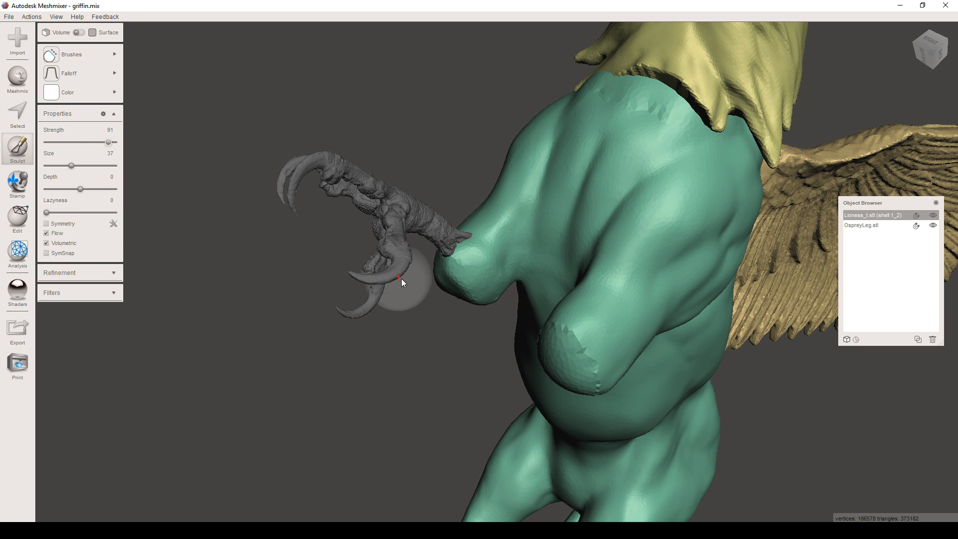
mouse_move(469, 289)
mouse_down()
mouse_move(490, 297)
mouse_move(486, 269)
mouse_move(483, 286)
mouse_up()
mouse_move(483, 286)
right_down()
mouse_move(576, 294)
mouse_move(571, 280)
right_up()
mouse_move(583, 271)
mouse_down()
mouse_move(578, 280)
mouse_move(519, 247)
mouse_up()
right_drag(519, 247, 538, 161)
drag(525, 273, 579, 298)
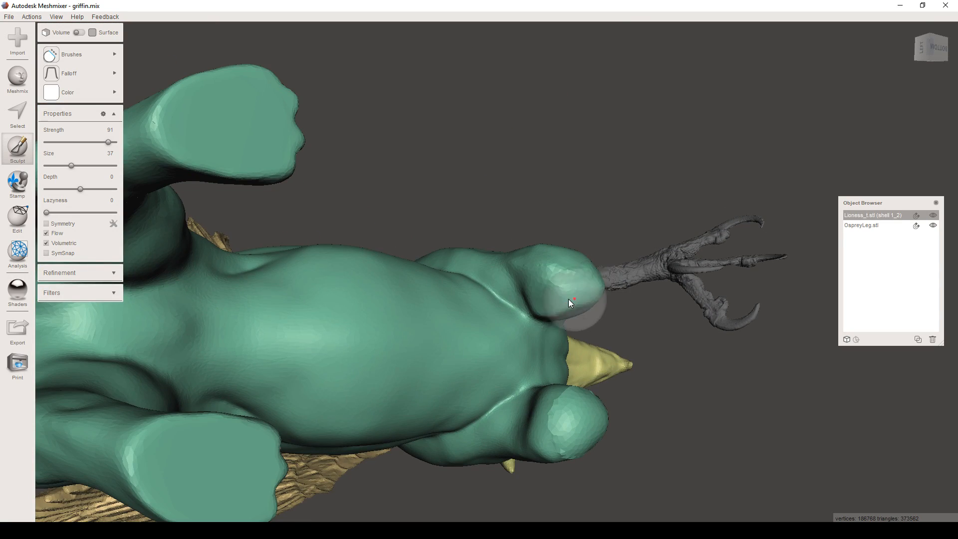
right_drag(579, 298, 558, 292)
mouse_move(557, 292)
mouse_down()
mouse_move(576, 281)
mouse_move(550, 299)
mouse_move(525, 277)
mouse_up()
mouse_move(525, 277)
right_down()
mouse_move(406, 419)
mouse_move(570, 407)
mouse_move(584, 419)
mouse_move(504, 421)
mouse_move(502, 384)
mouse_move(528, 271)
right_up()
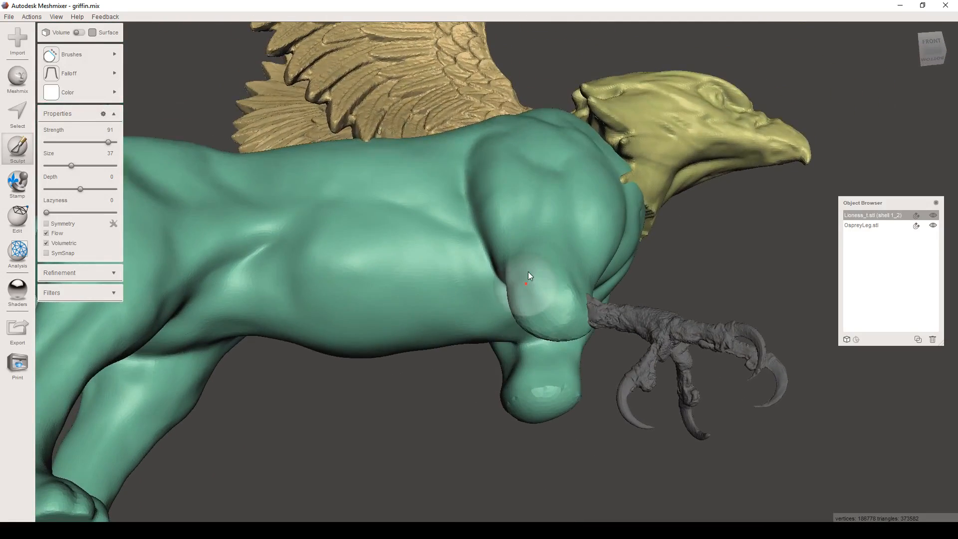
mouse_move(575, 298)
mouse_down()
mouse_move(555, 298)
mouse_move(556, 307)
mouse_move(534, 267)
mouse_up()
mouse_move(534, 267)
right_down()
mouse_move(497, 321)
mouse_move(531, 301)
mouse_move(440, 292)
mouse_move(379, 245)
mouse_move(480, 295)
mouse_move(523, 274)
right_up()
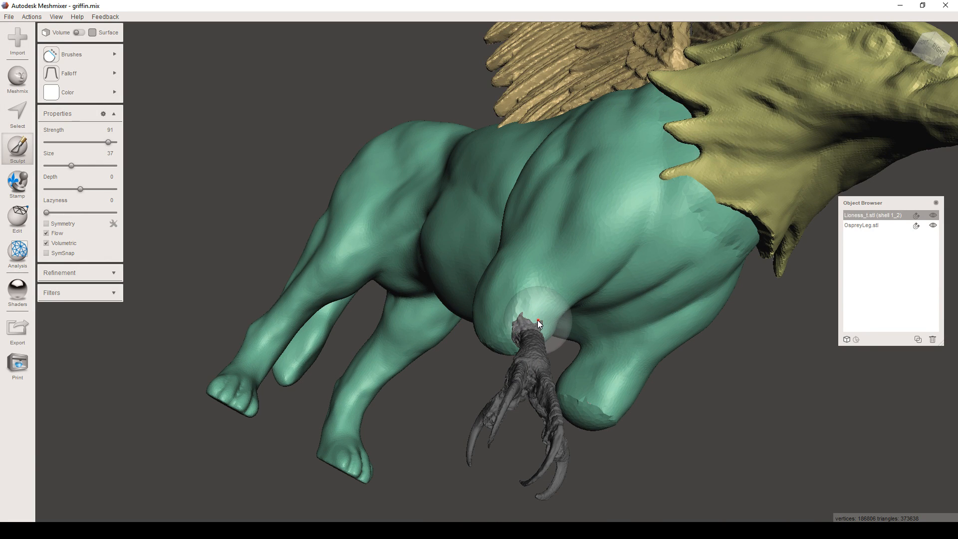
Step: Flatten the jagged cut edge around the opposite front leg stump and check both stumps from several sides
right_drag(529, 304, 545, 329)
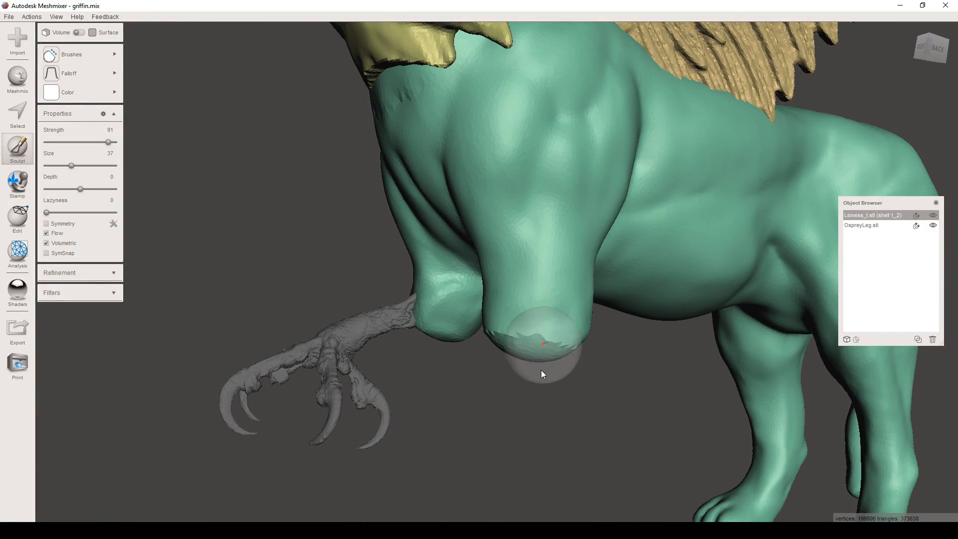
mouse_move(525, 394)
mouse_down()
mouse_move(530, 339)
mouse_move(564, 337)
mouse_move(541, 317)
mouse_move(552, 300)
mouse_move(545, 285)
mouse_move(551, 327)
mouse_up()
mouse_move(551, 327)
right_down()
mouse_move(633, 289)
mouse_move(620, 295)
mouse_move(642, 248)
mouse_move(591, 217)
right_up()
mouse_move(591, 217)
mouse_down()
mouse_move(630, 210)
mouse_move(612, 211)
mouse_up()
right_drag(612, 210, 567, 247)
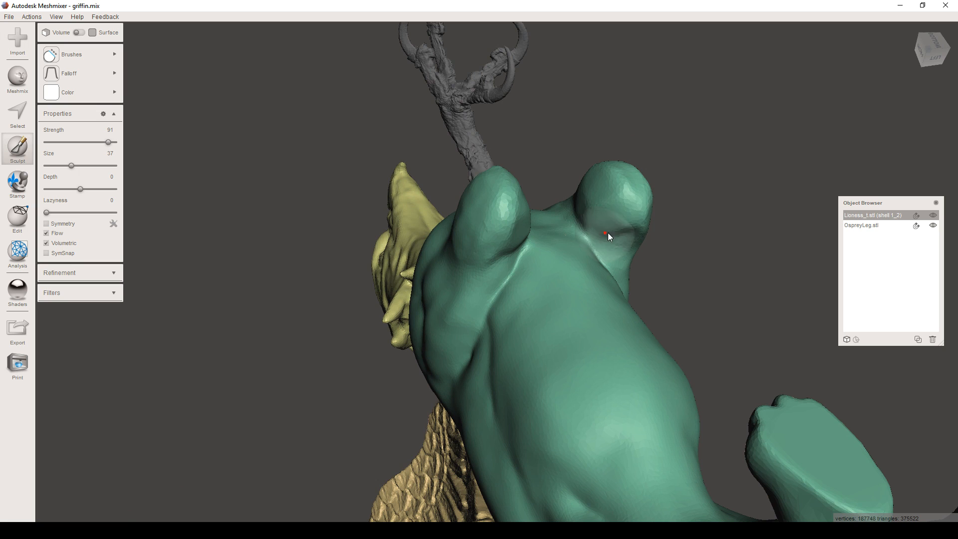
mouse_move(611, 231)
right_down()
mouse_move(619, 197)
mouse_move(665, 209)
mouse_move(630, 217)
mouse_move(592, 252)
mouse_move(604, 231)
mouse_move(689, 233)
mouse_move(626, 224)
mouse_move(643, 274)
mouse_move(609, 353)
mouse_move(534, 395)
mouse_move(585, 373)
mouse_move(601, 378)
right_up()
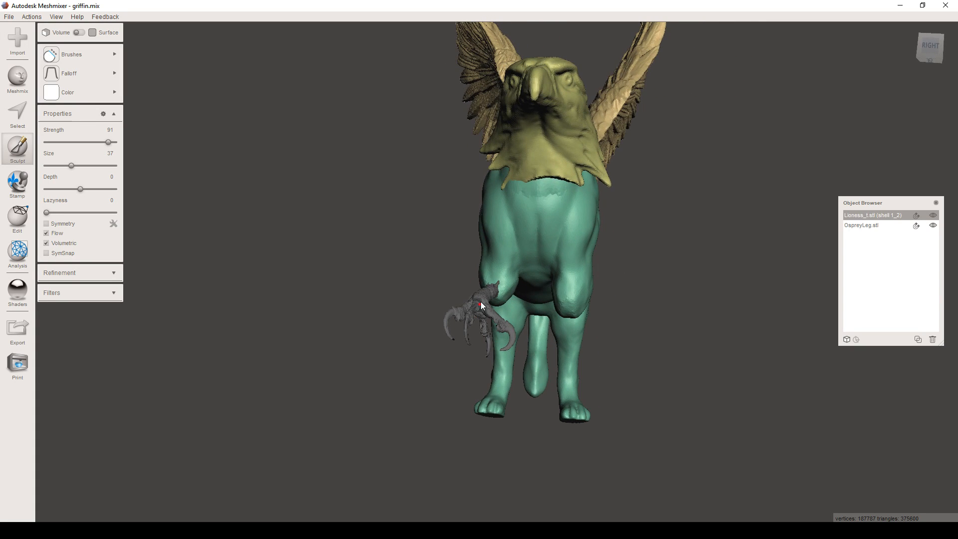
right_drag(639, 343, 524, 356)
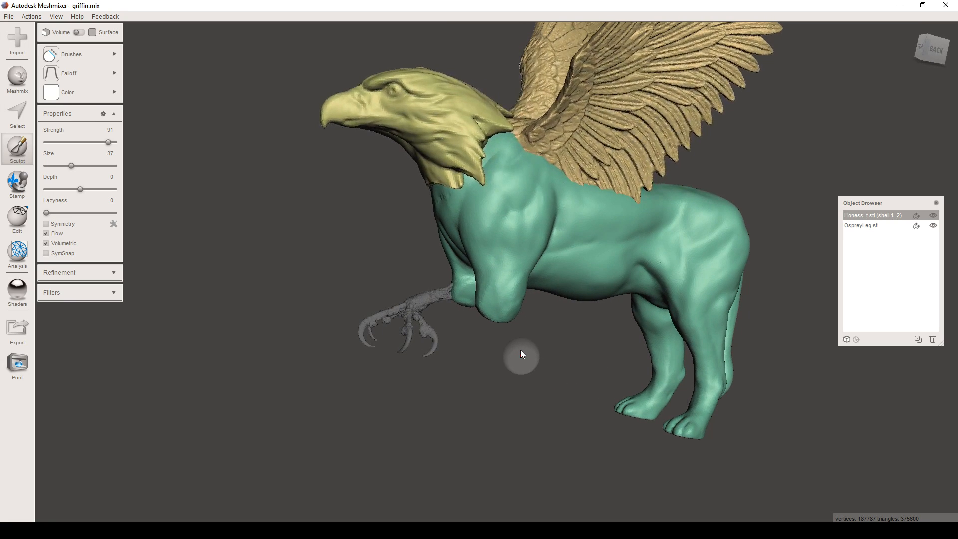
mouse_move(521, 351)
right_down()
mouse_move(531, 348)
mouse_move(518, 348)
right_up()
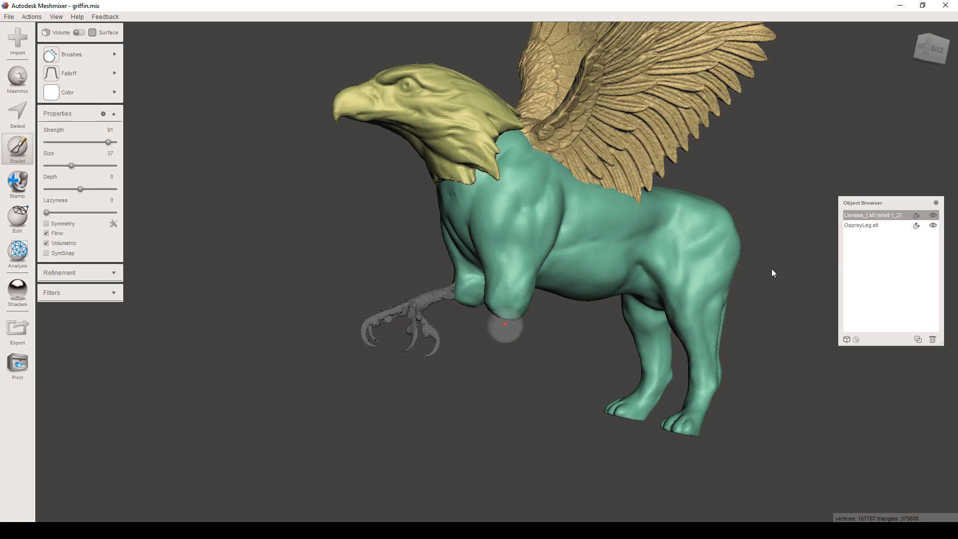
Step: Mirror the osprey leg across the plane along the body's centreline so a matching leg sits at the opposite front stump
shift+click(882, 225)
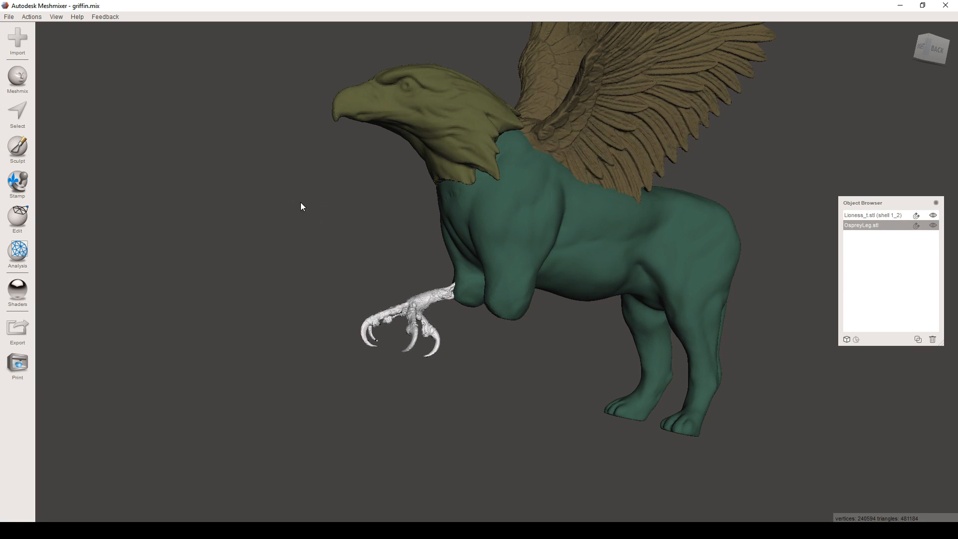
click(25, 216)
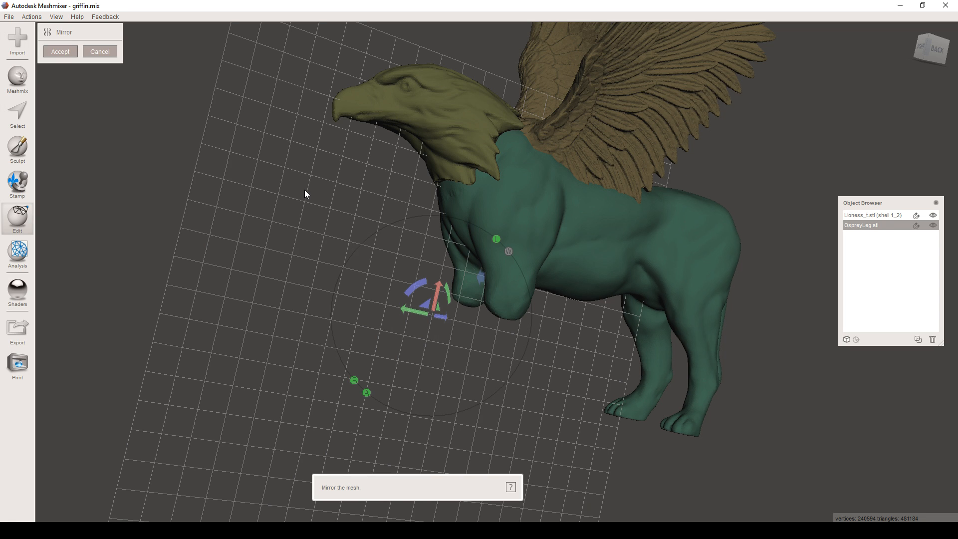
right_drag(306, 194, 410, 218)
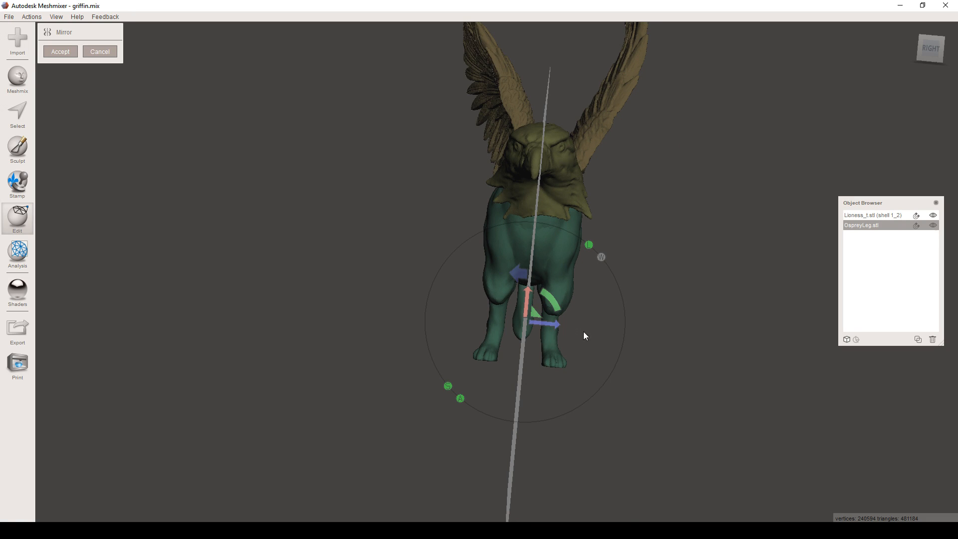
click(519, 274)
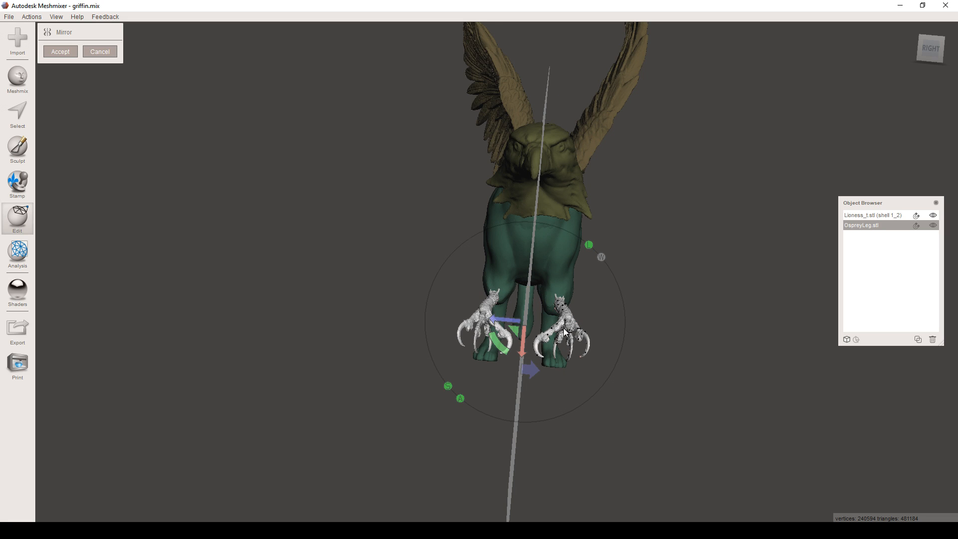
scroll(564, 327, up, 2)
right_drag(563, 327, 505, 345)
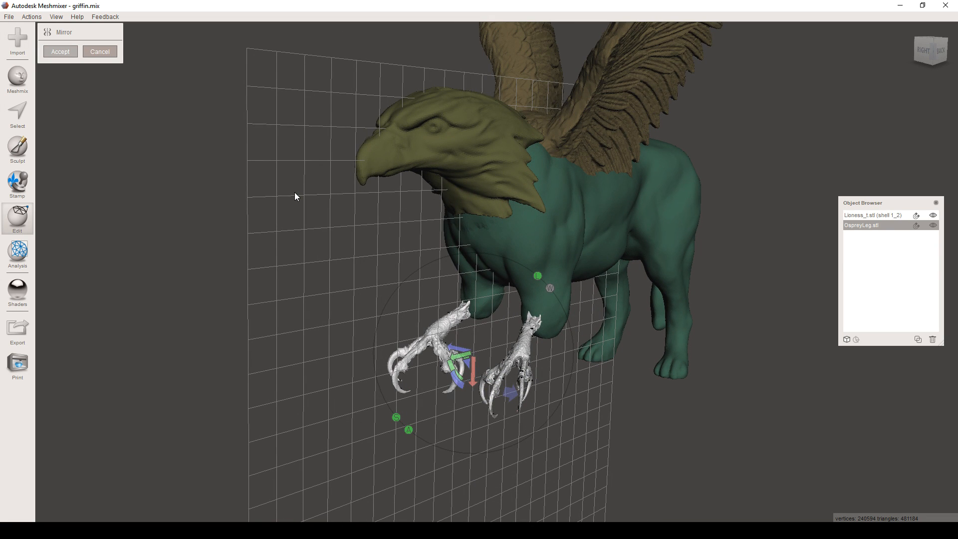
key(Return)
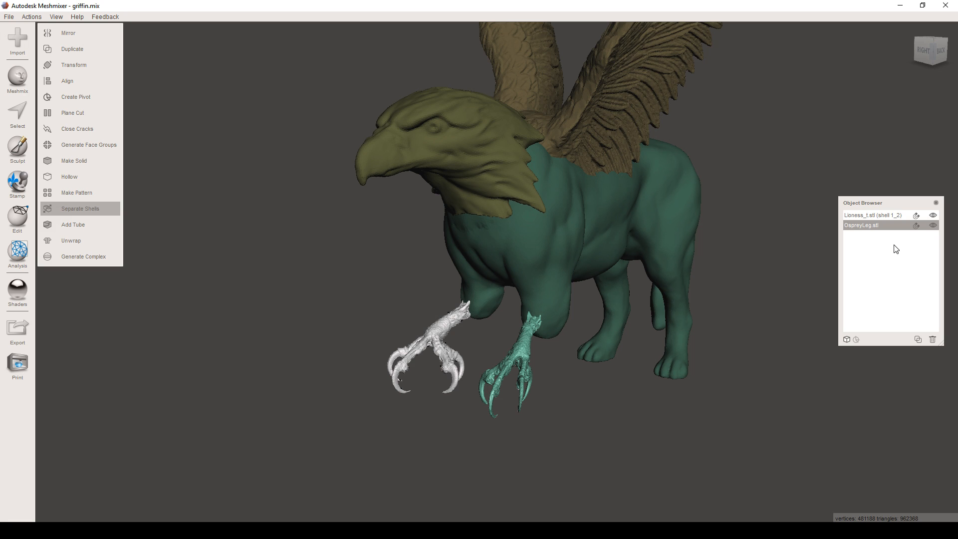
Step: Separate the mirrored osprey legs into individual shells and select only the first leg shell
click(870, 223)
shift+click(868, 233)
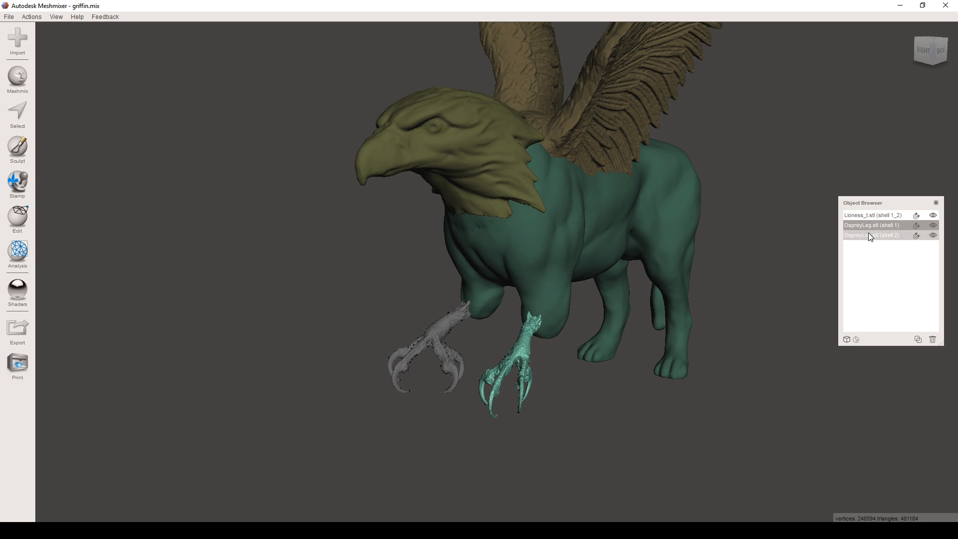
click(867, 226)
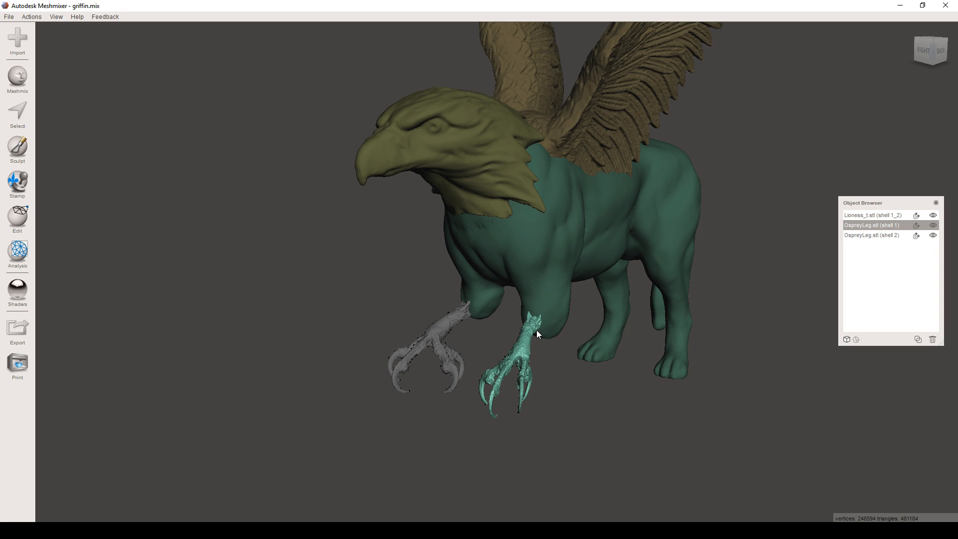
Step: Transform the selected osprey leg so its upper end meets its front leg stump, and accept the new position
key(ctrl+t)
right_drag(559, 340, 480, 351)
drag(405, 350, 438, 349)
drag(420, 364, 428, 364)
right_drag(559, 329, 529, 341)
click(60, 255)
Step: Check both osprey legs from the front and side, and save the griffin project
right_drag(548, 272, 429, 275)
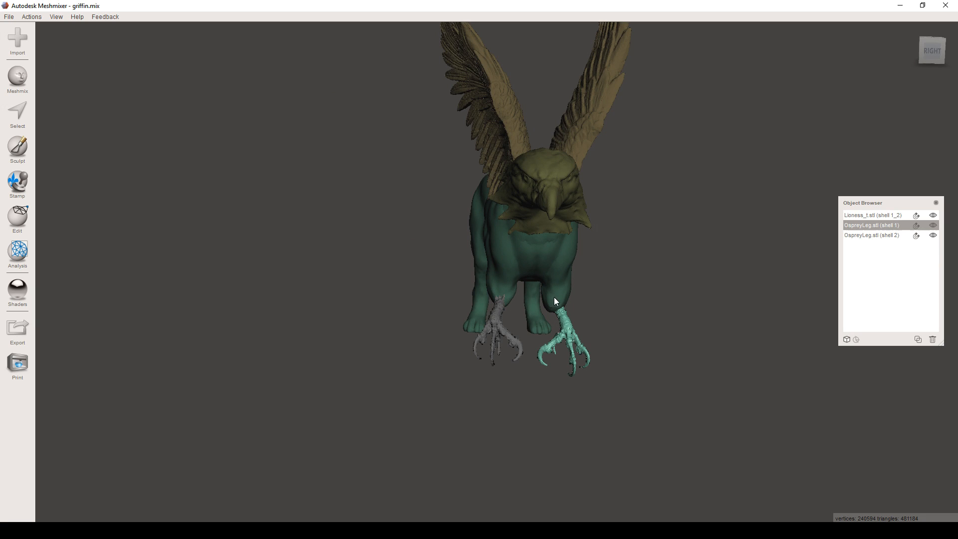
right_drag(560, 296, 615, 248)
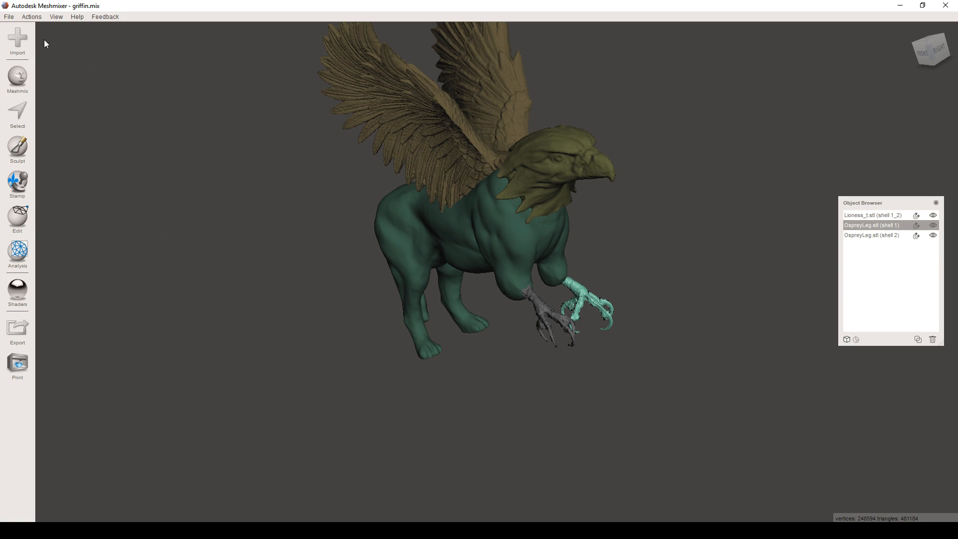
click(8, 17)
click(25, 43)
Step: Switch to the browser's griffin image search and examine how the reference pictures treat the front legs
scroll(517, 333, up, 2)
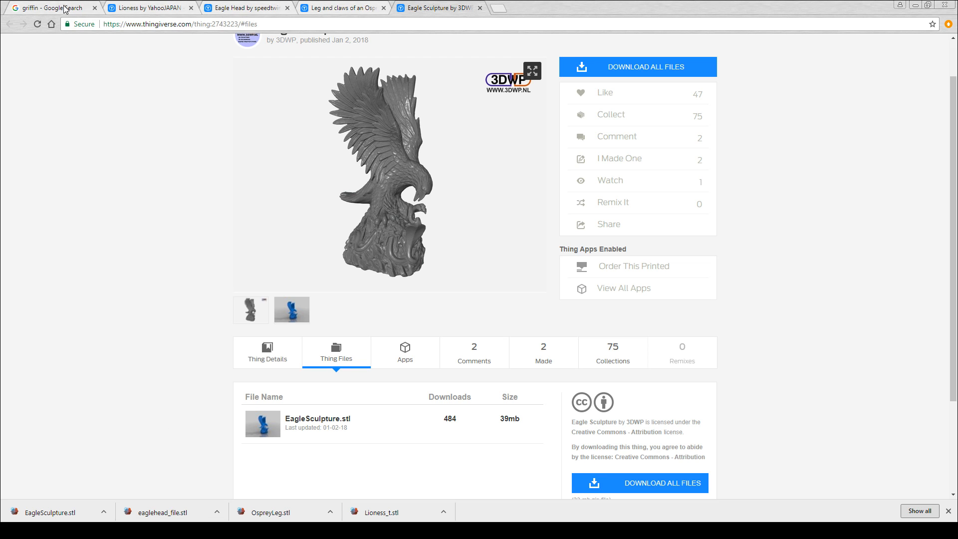
click(65, 8)
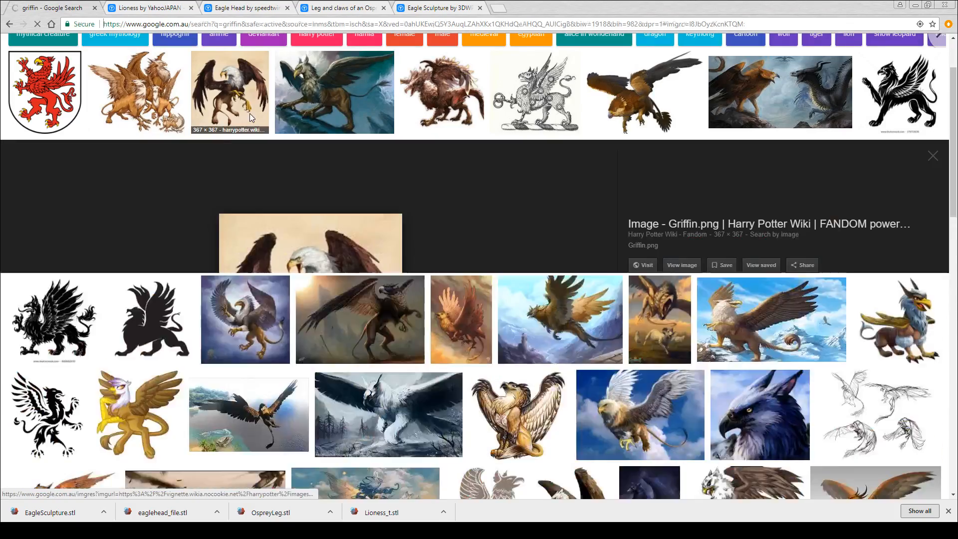
click(249, 112)
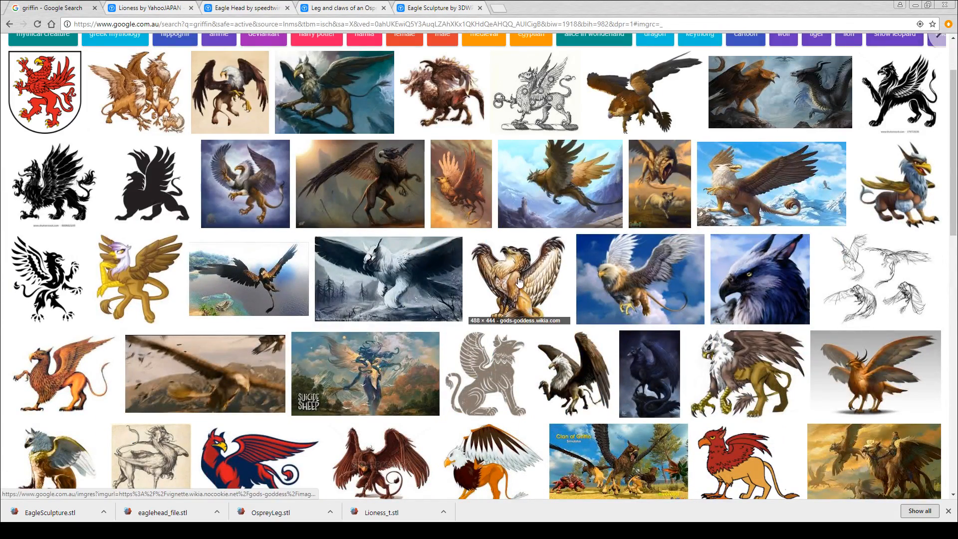
click(514, 292)
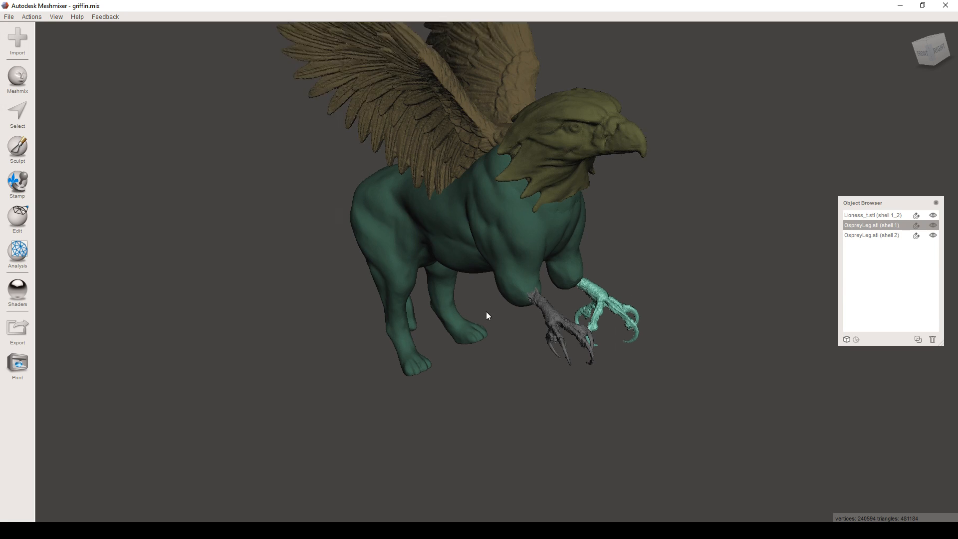
Step: Set up the Drag sculpting brush with size 20 for working where the front leg stump meets the osprey leg
scroll(487, 315, up, 3)
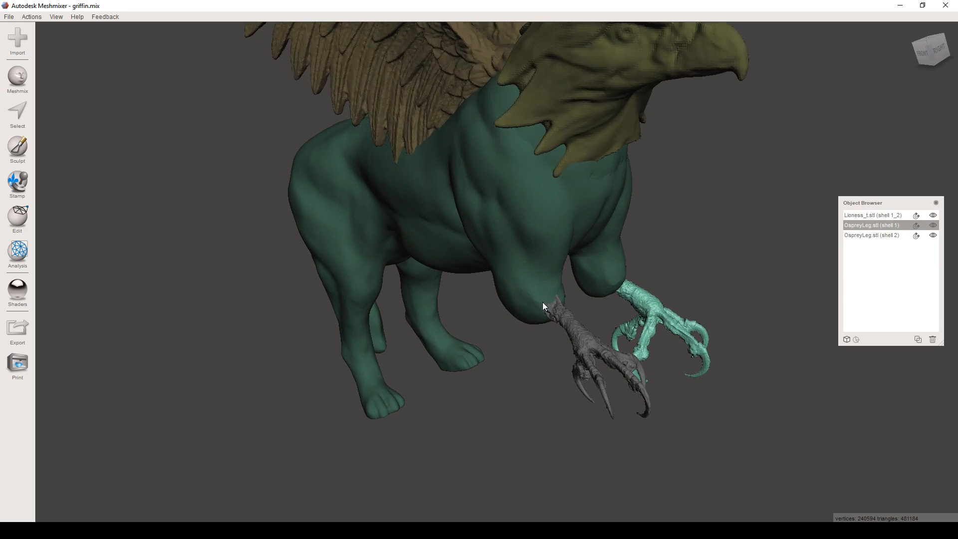
right_drag(618, 322, 582, 291)
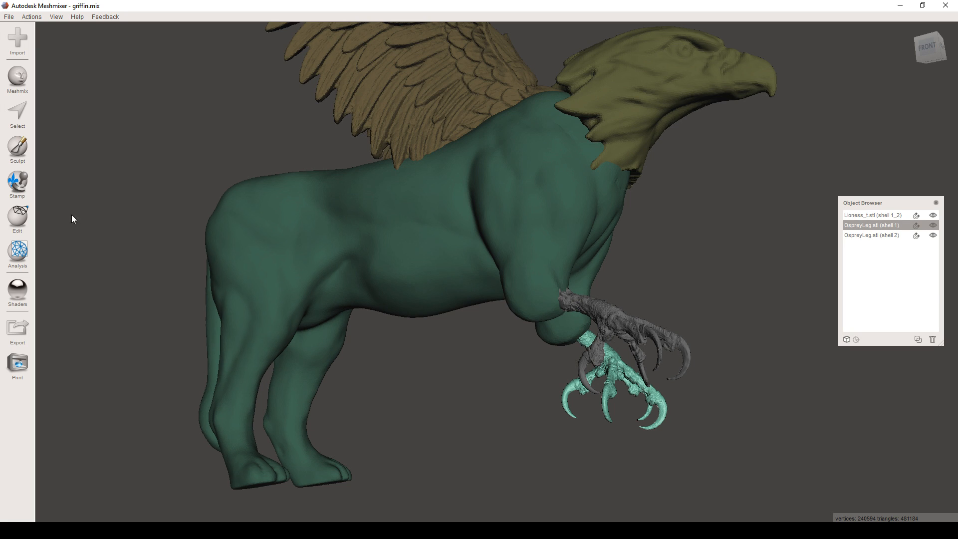
click(18, 147)
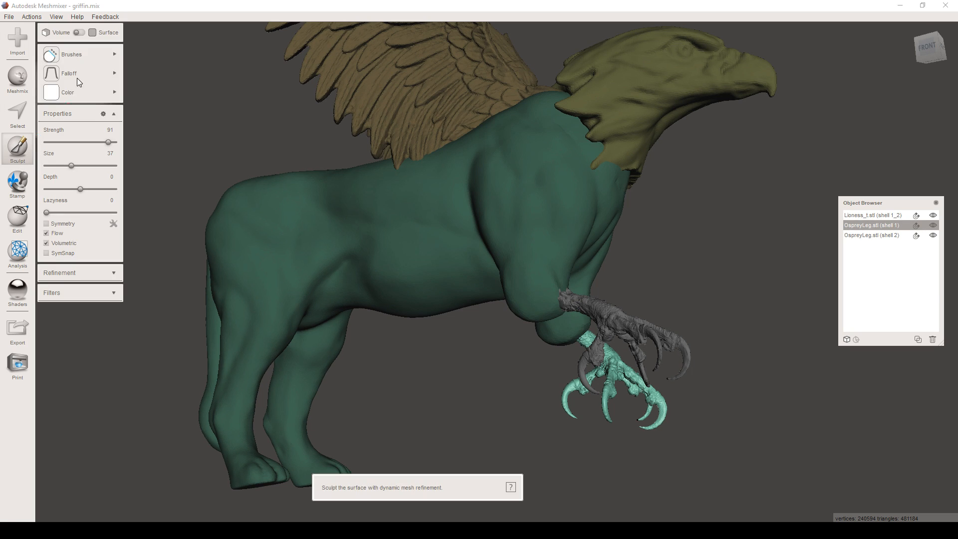
mouse_move(100, 58)
click(148, 87)
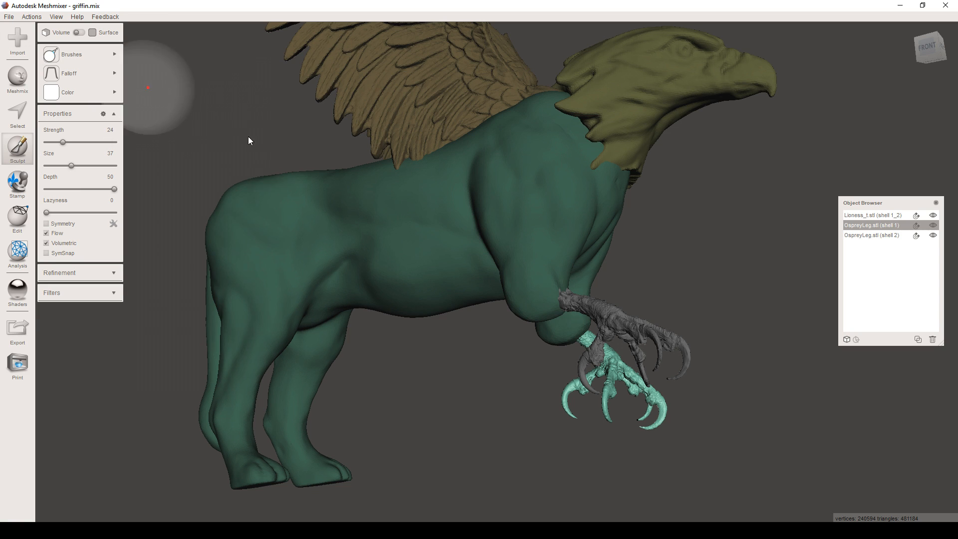
scroll(554, 307, up, 3)
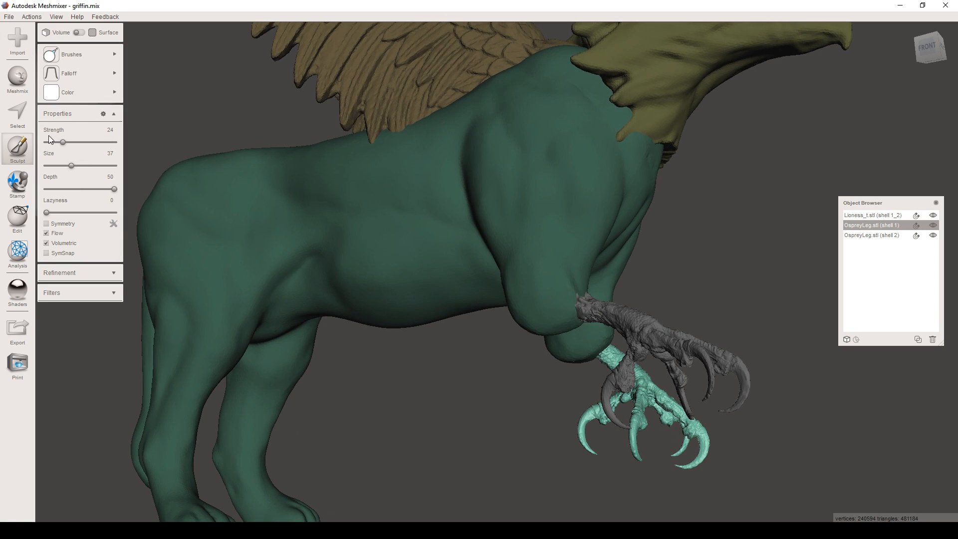
drag(70, 165, 53, 166)
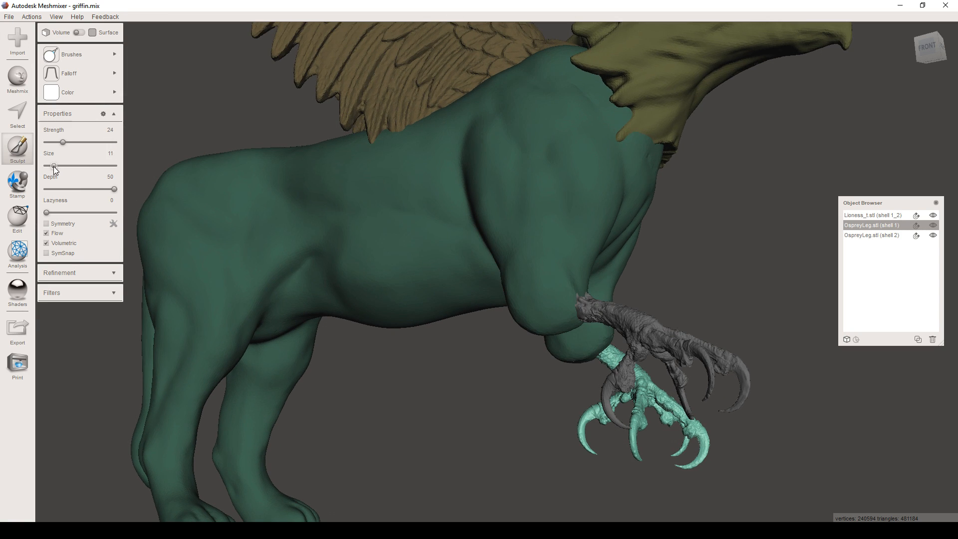
right_drag(552, 322, 549, 325)
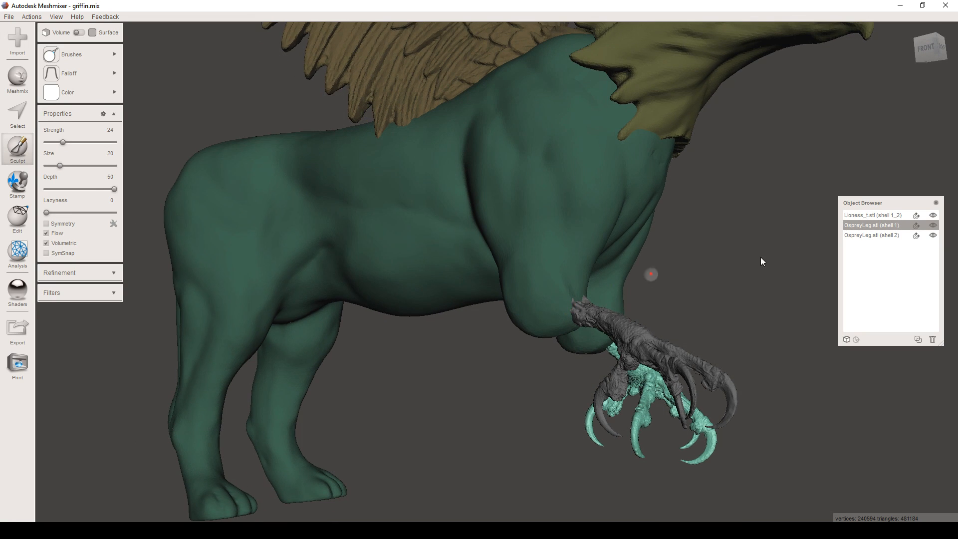
Step: Make the lioness body the active mesh and pull feather-like tufts out of the front leg stump with the Drag brush
click(866, 213)
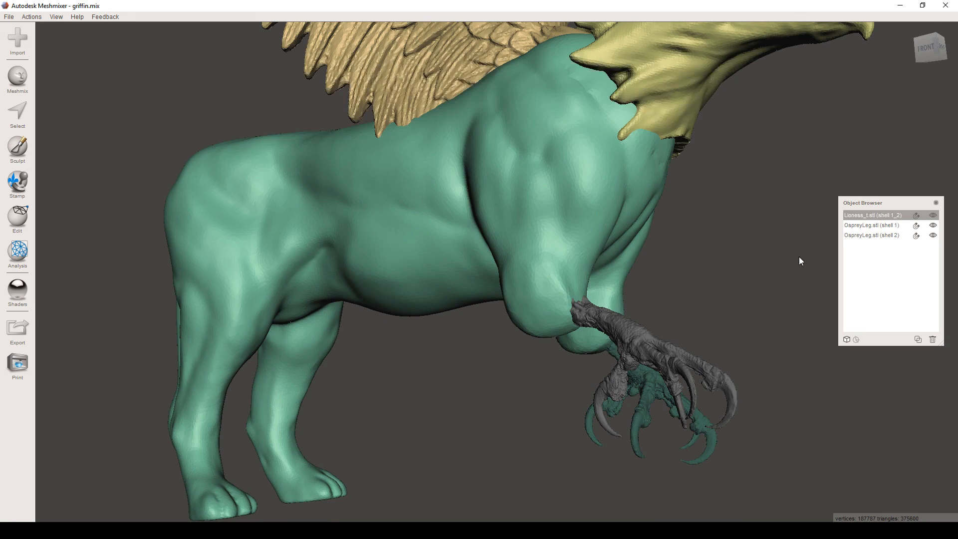
click(18, 147)
mouse_move(74, 56)
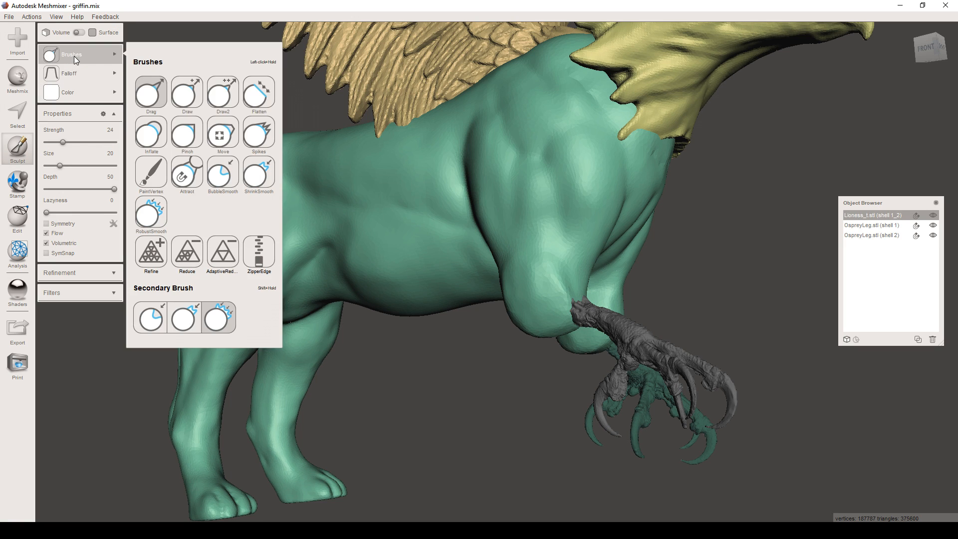
click(148, 86)
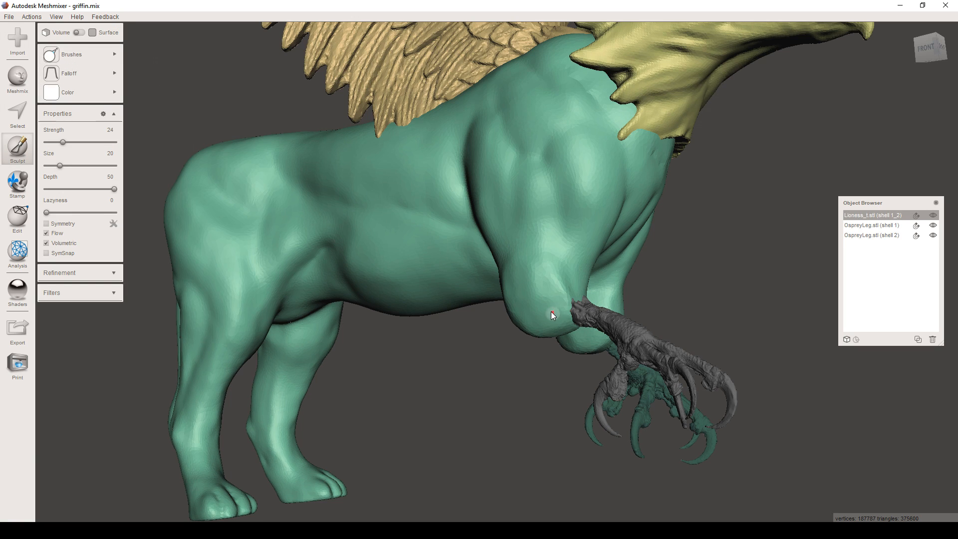
drag(554, 329, 565, 352)
right_drag(558, 317, 513, 318)
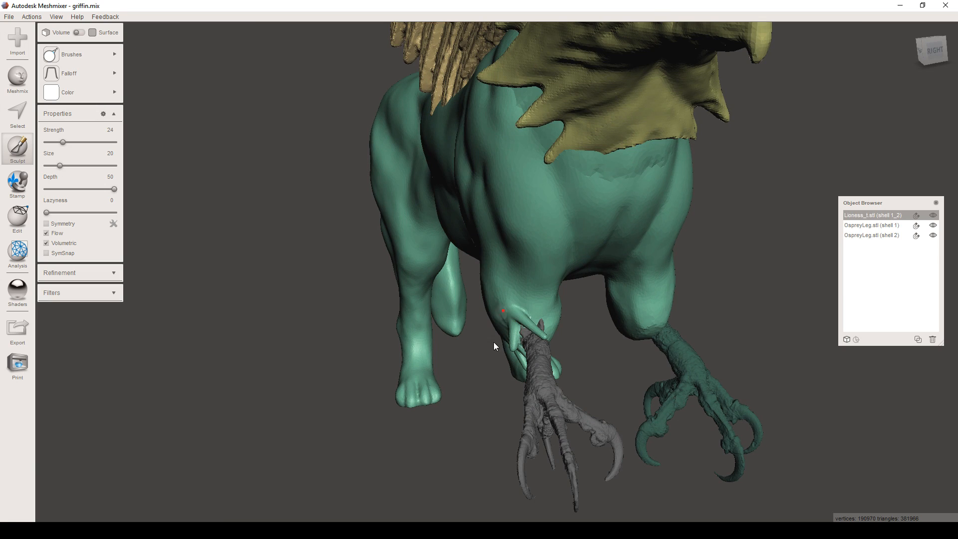
right_drag(504, 333, 487, 322)
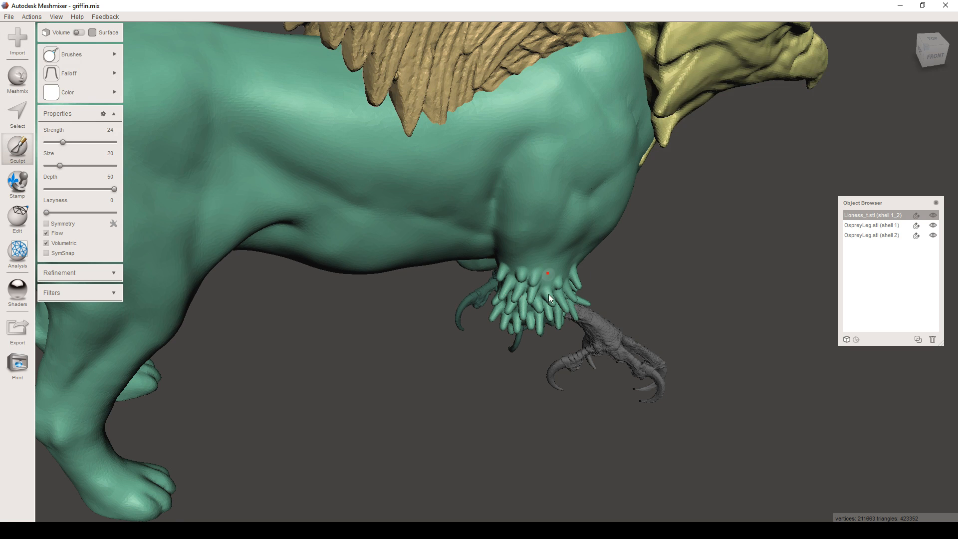
Step: Extend the Drag brush tufts upward and around the front and outer sides of the same leg stump
drag(555, 268, 527, 269)
right_drag(525, 271, 439, 248)
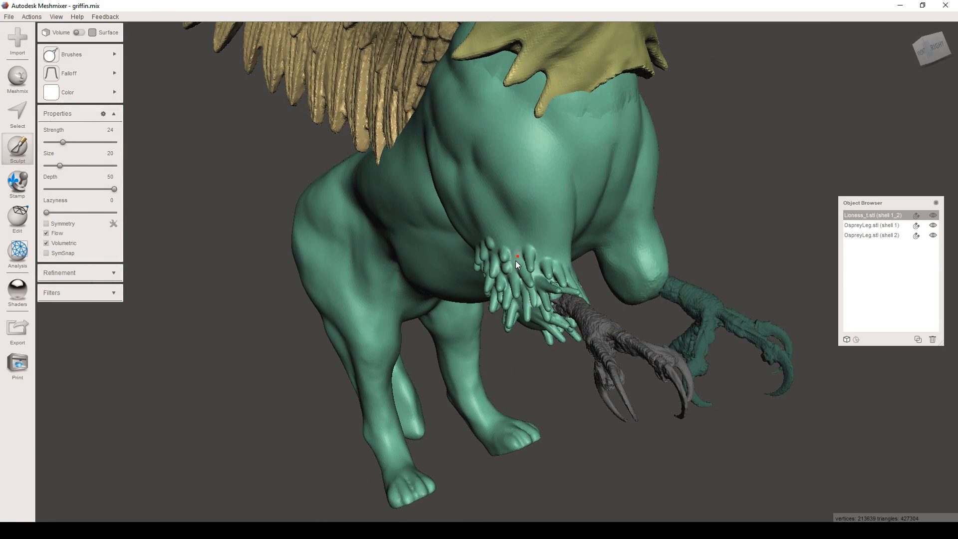
right_drag(504, 233, 485, 249)
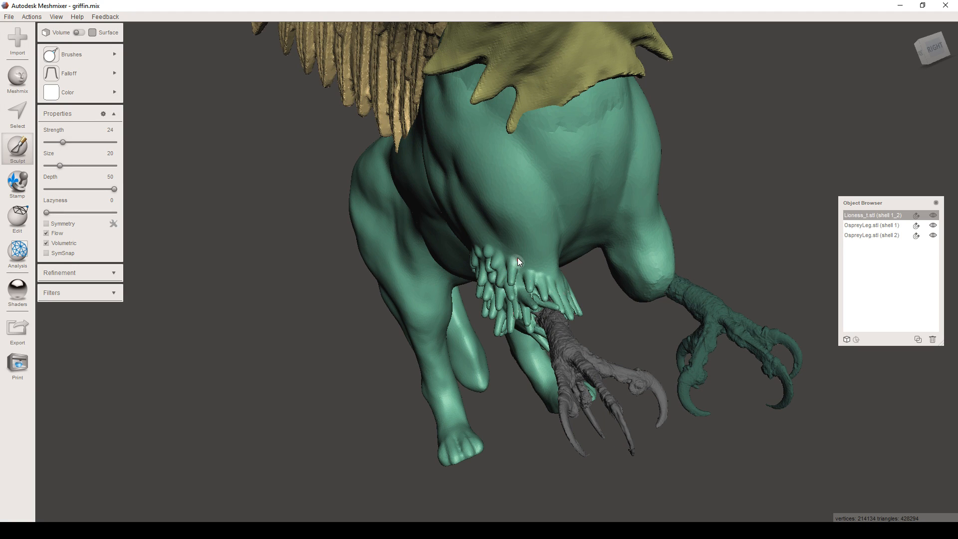
drag(518, 270, 534, 256)
right_drag(561, 277, 522, 294)
mouse_move(535, 288)
mouse_down()
mouse_move(535, 276)
mouse_move(554, 292)
mouse_up()
mouse_move(554, 292)
right_down()
mouse_move(508, 297)
mouse_move(710, 247)
mouse_move(630, 298)
mouse_move(747, 270)
mouse_move(597, 298)
mouse_move(561, 292)
mouse_move(509, 319)
mouse_move(473, 477)
right_up()
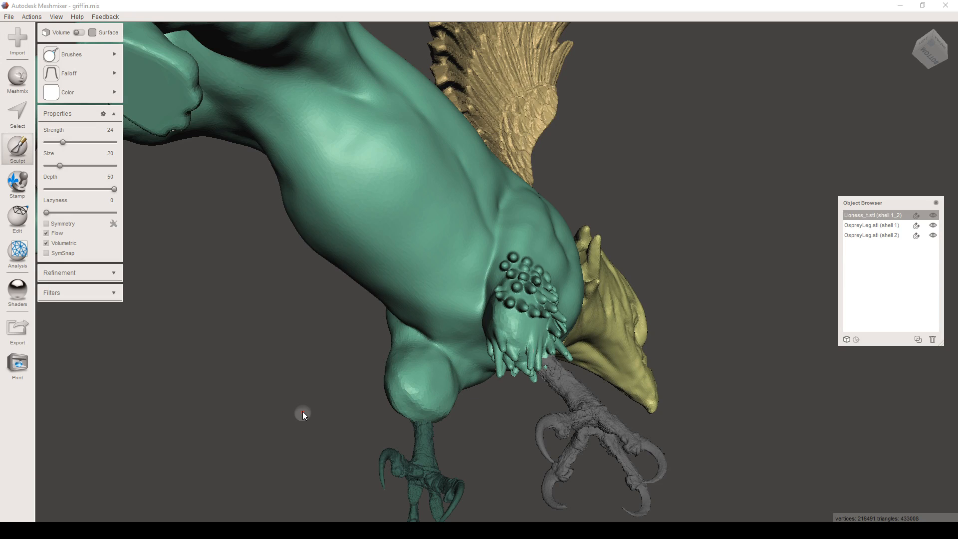
Step: Switch to the Spikes brush and fill the bare underside of the tufted leg stump with feather spikes
mouse_move(88, 53)
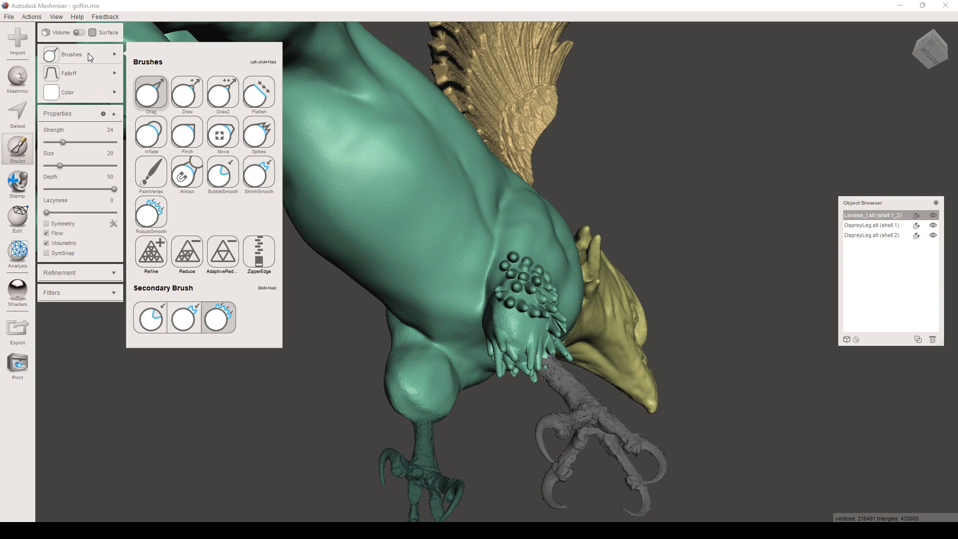
click(258, 133)
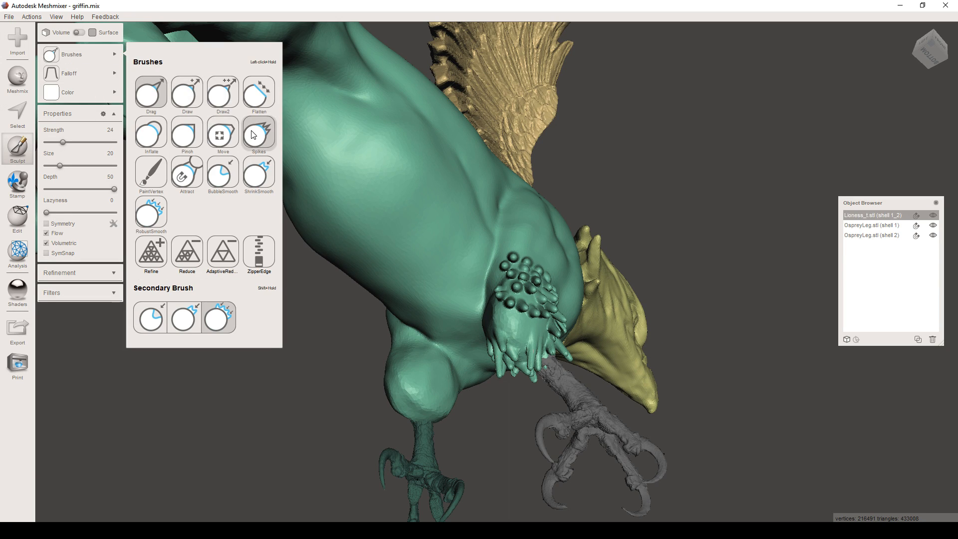
right_drag(305, 206, 541, 341)
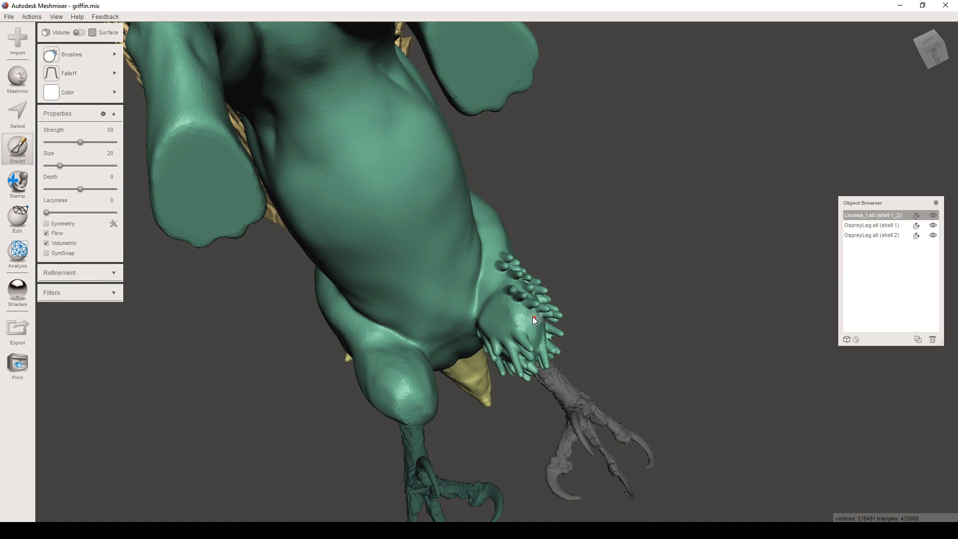
click(530, 325)
click(536, 339)
right_drag(537, 340, 537, 331)
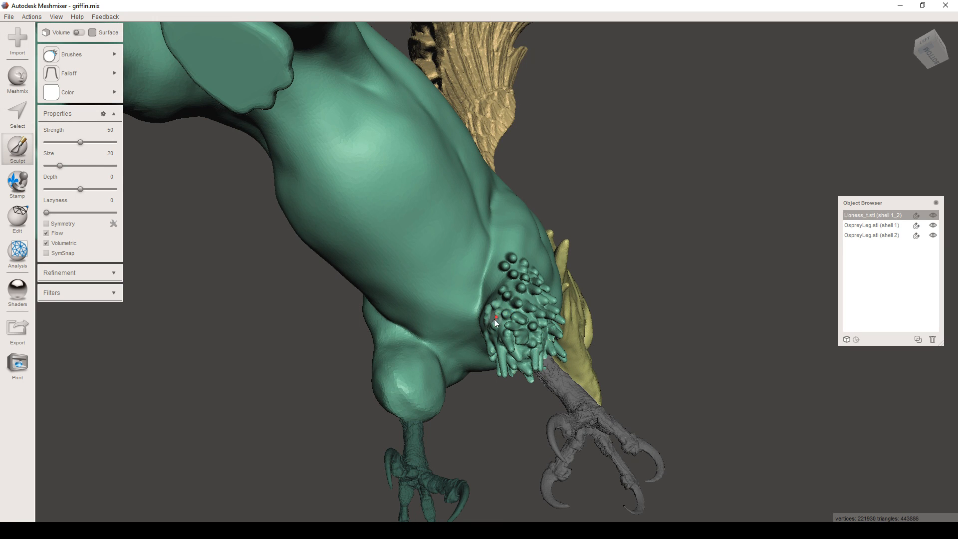
Step: Add more spikes along the inner side of the tufted leg stump to close the remaining gaps
right_drag(542, 326, 515, 322)
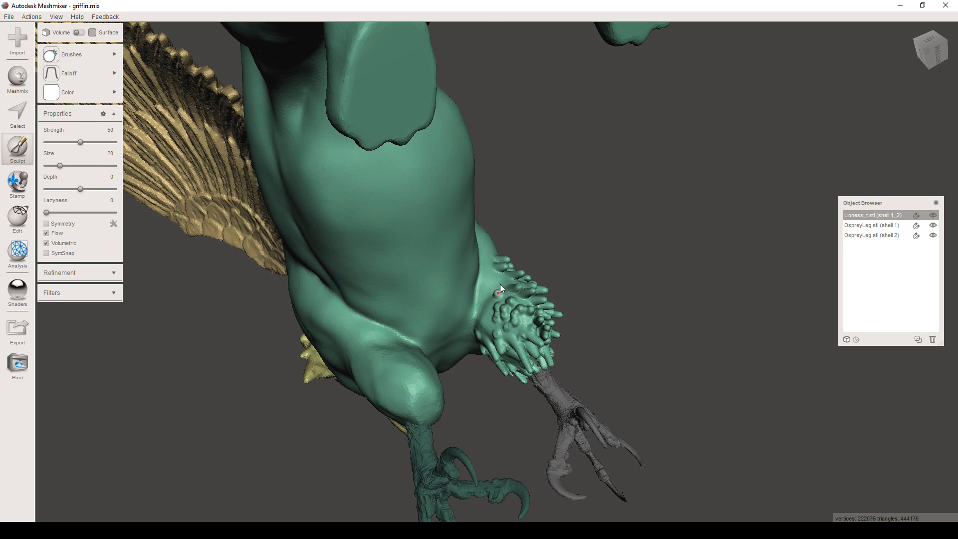
drag(509, 283, 509, 297)
mouse_move(490, 322)
mouse_down()
mouse_move(524, 324)
mouse_move(536, 302)
mouse_up()
mouse_move(536, 302)
right_down()
mouse_move(402, 316)
mouse_move(481, 314)
right_up()
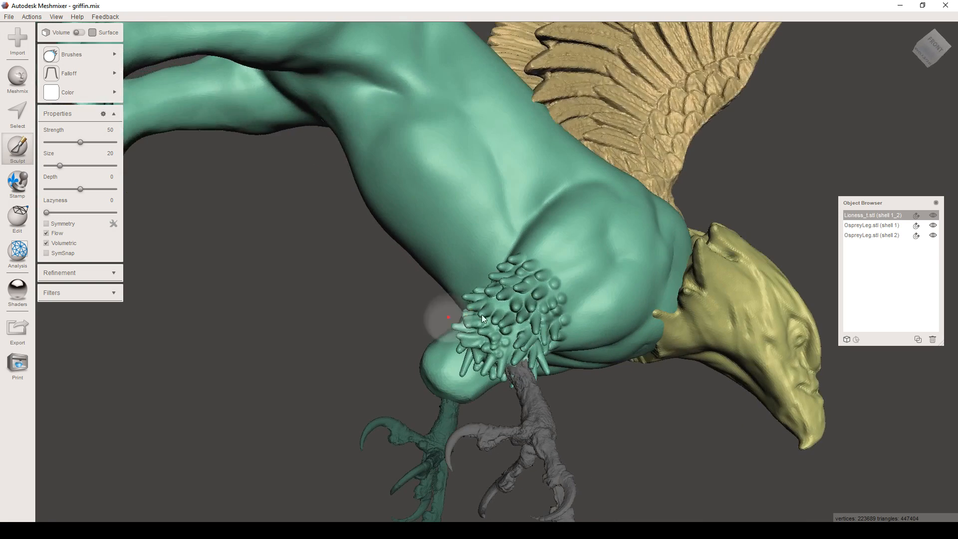
Step: Add more spikes to the underside and outer side of the tufted front leg stump to fill its remaining gaps
drag(501, 304, 512, 331)
drag(511, 356, 509, 358)
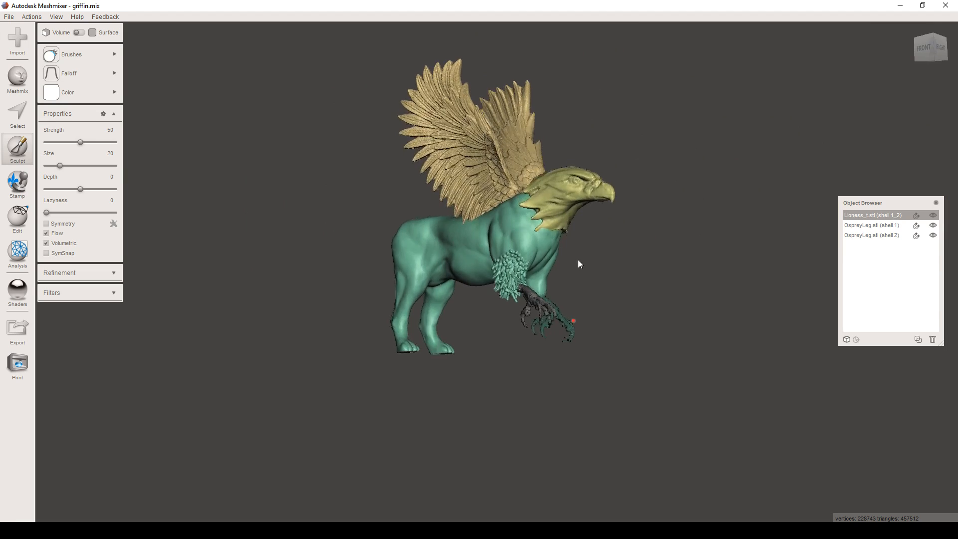
right_drag(577, 259, 499, 271)
scroll(499, 271, up, 5)
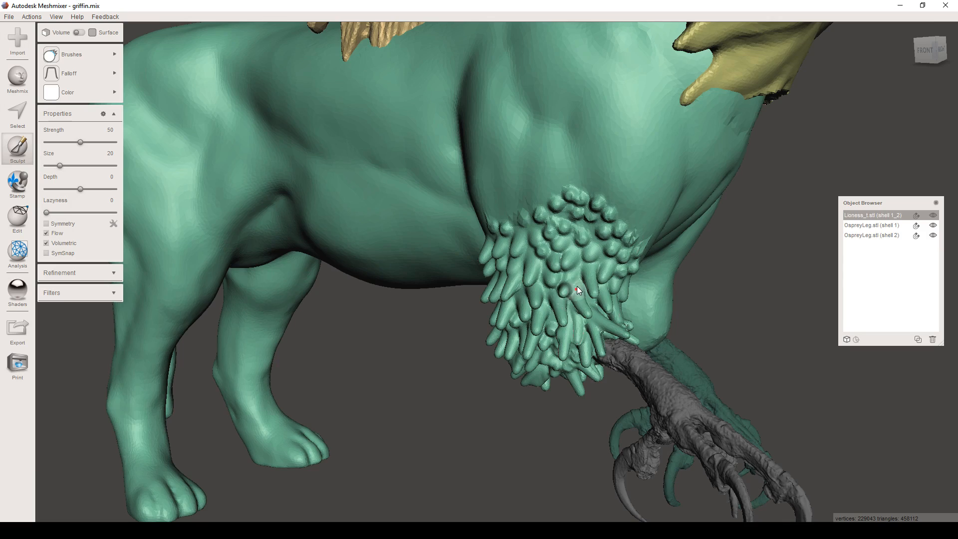
scroll(577, 286, down, 5)
right_drag(572, 283, 612, 277)
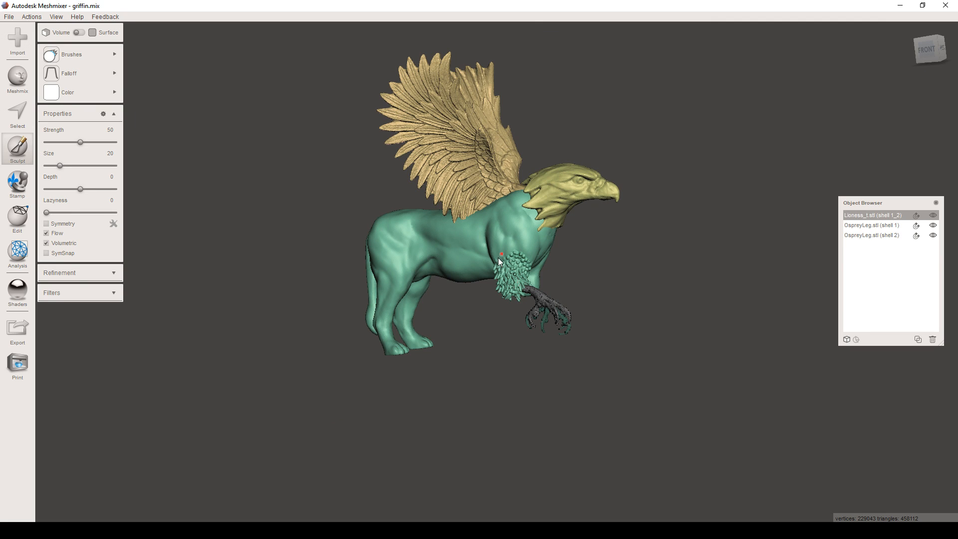
Step: Turn on symmetry and add mirrored spikes above the front legs on both sides of the chest
mouse_move(564, 263)
right_down()
mouse_move(577, 266)
mouse_move(565, 269)
right_up()
scroll(564, 268, up, 2)
middle_drag(591, 265, 572, 329)
right_drag(562, 352, 516, 373)
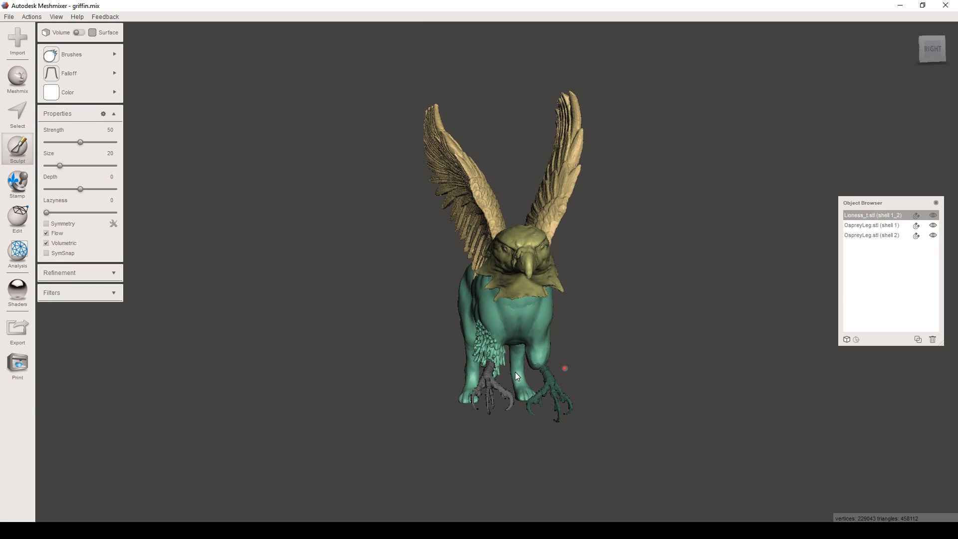
click(46, 223)
right_drag(616, 306, 434, 341)
scroll(487, 325, up, 5)
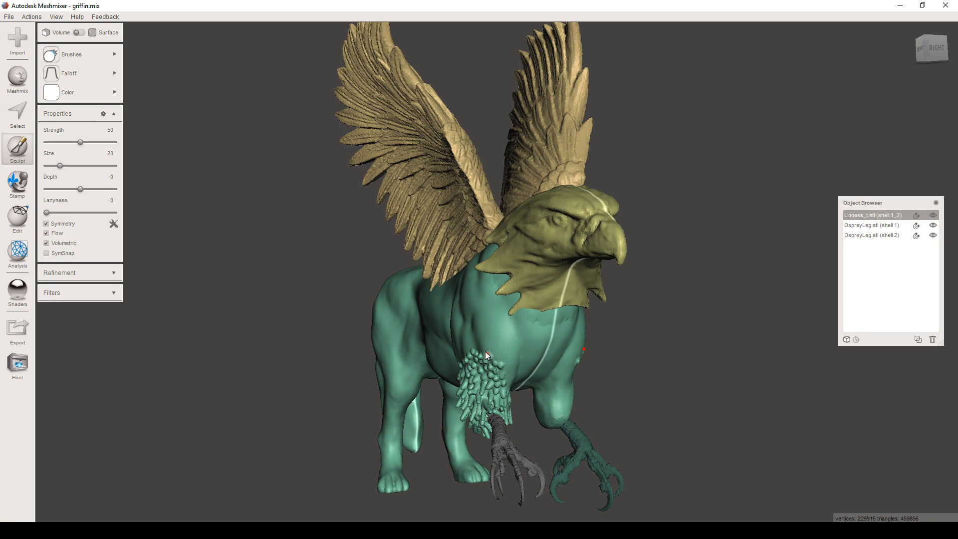
mouse_move(486, 342)
mouse_down()
mouse_move(511, 356)
mouse_move(493, 331)
mouse_move(515, 320)
mouse_move(508, 336)
mouse_move(527, 340)
mouse_up()
mouse_move(526, 341)
right_down()
mouse_move(475, 349)
mouse_move(520, 336)
right_up()
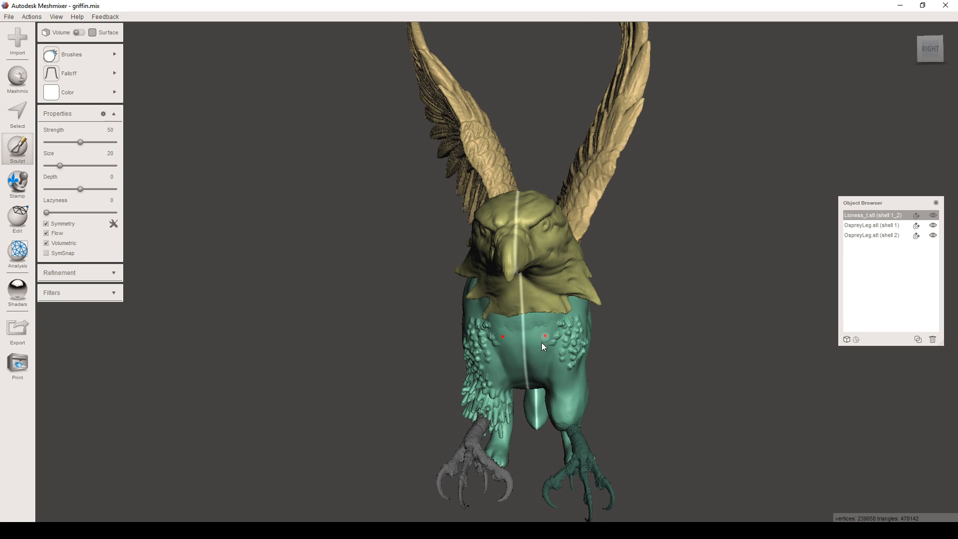
Step: Extend the mirrored spikes over the whole chest, the neck base, both shoulders and down the bare front leg stump
mouse_move(549, 343)
mouse_down()
mouse_move(558, 346)
mouse_move(544, 350)
mouse_move(552, 367)
mouse_move(562, 363)
mouse_move(551, 375)
mouse_move(564, 373)
mouse_move(553, 382)
mouse_move(549, 370)
mouse_move(575, 375)
mouse_move(580, 363)
mouse_up()
mouse_move(580, 364)
right_down()
mouse_move(514, 370)
mouse_move(537, 371)
right_up()
drag(538, 374, 539, 387)
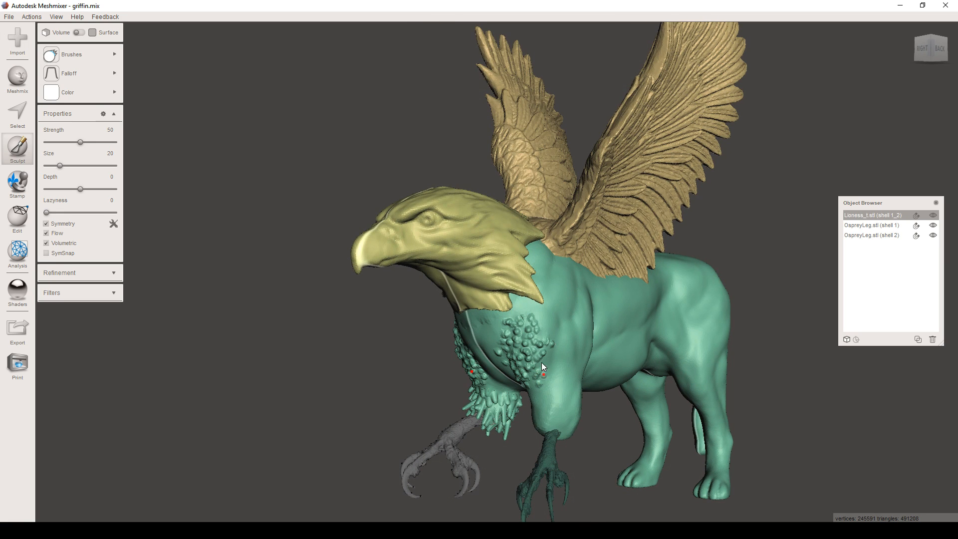
drag(552, 352, 546, 335)
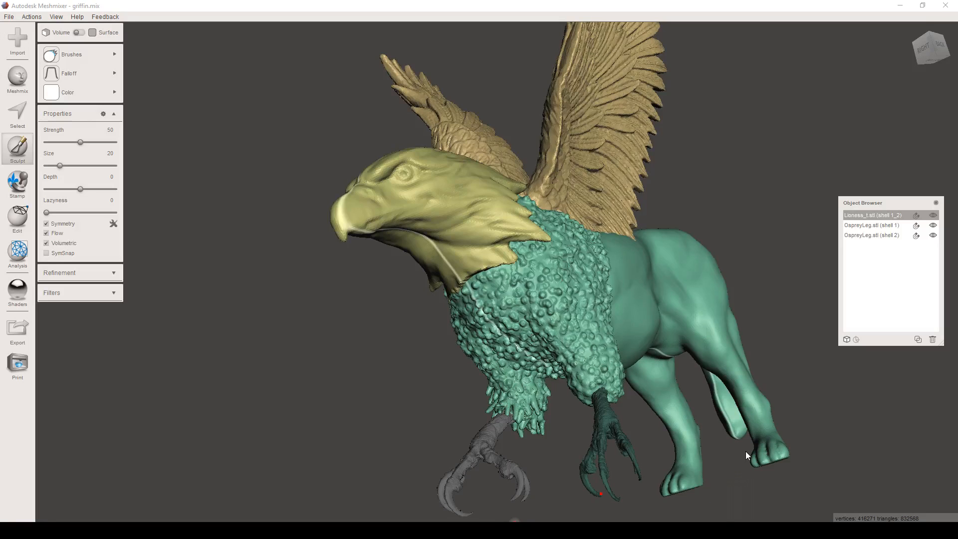
Step: Examine the spiked chest, shoulders and both front leg joints from several sides and distances
scroll(682, 397, down, 2)
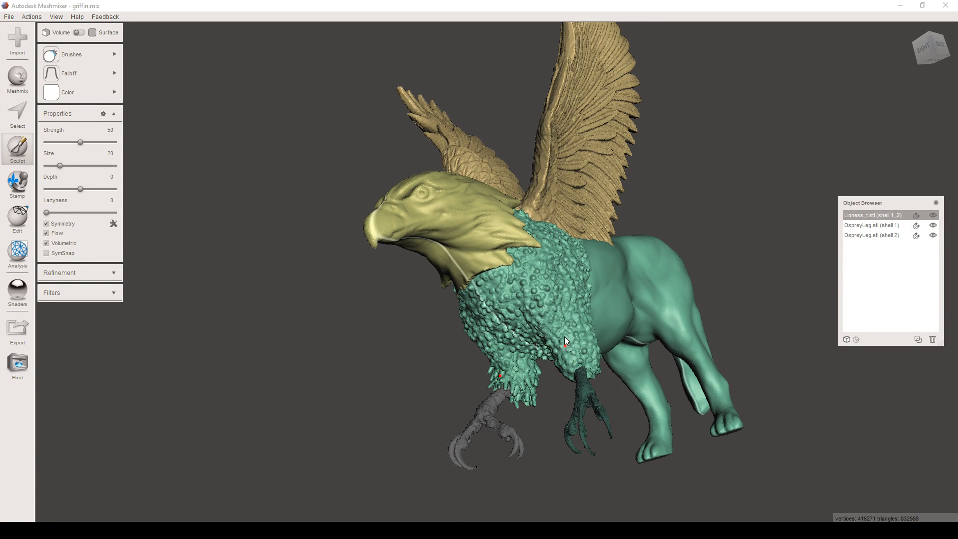
drag(506, 285, 496, 283)
scroll(557, 365, down, 2)
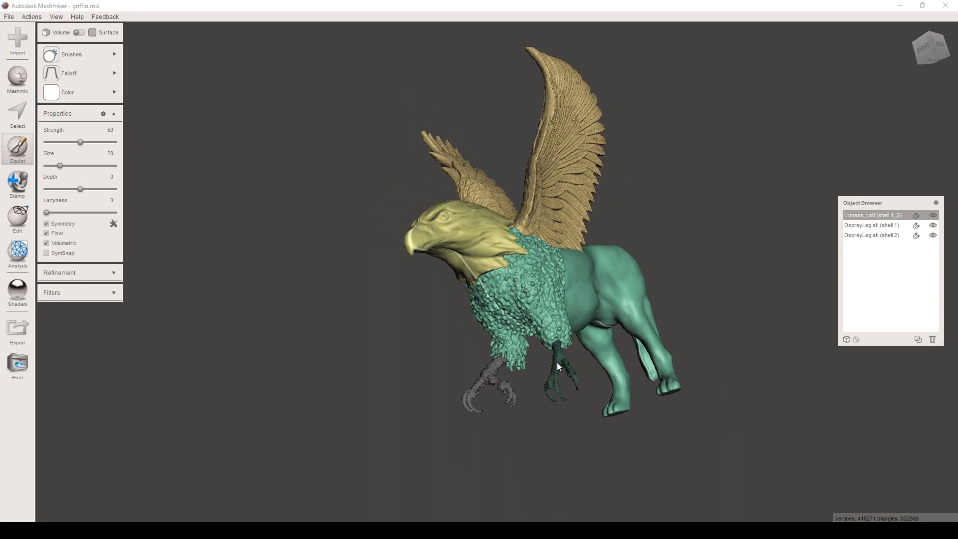
right_drag(558, 385, 585, 350)
right_drag(488, 403, 523, 342)
scroll(539, 336, up, 4)
scroll(553, 385, up, 3)
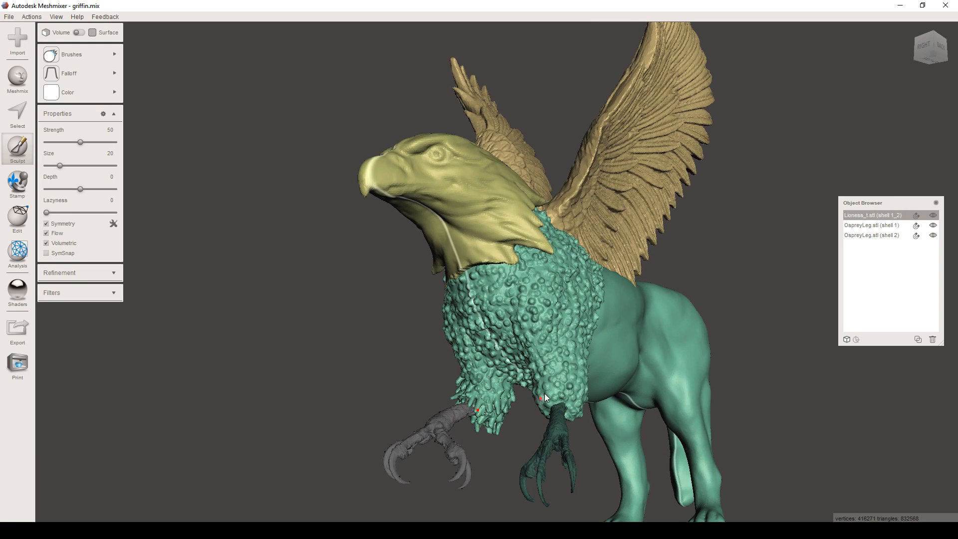
drag(554, 289, 520, 247)
drag(560, 298, 564, 383)
scroll(556, 378, down, 6)
right_drag(555, 378, 493, 379)
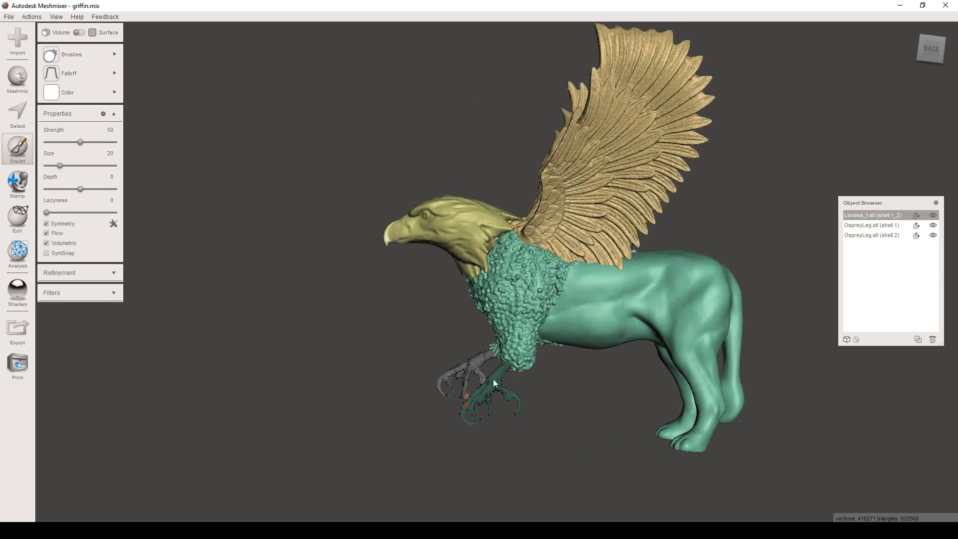
scroll(526, 292, up, 8)
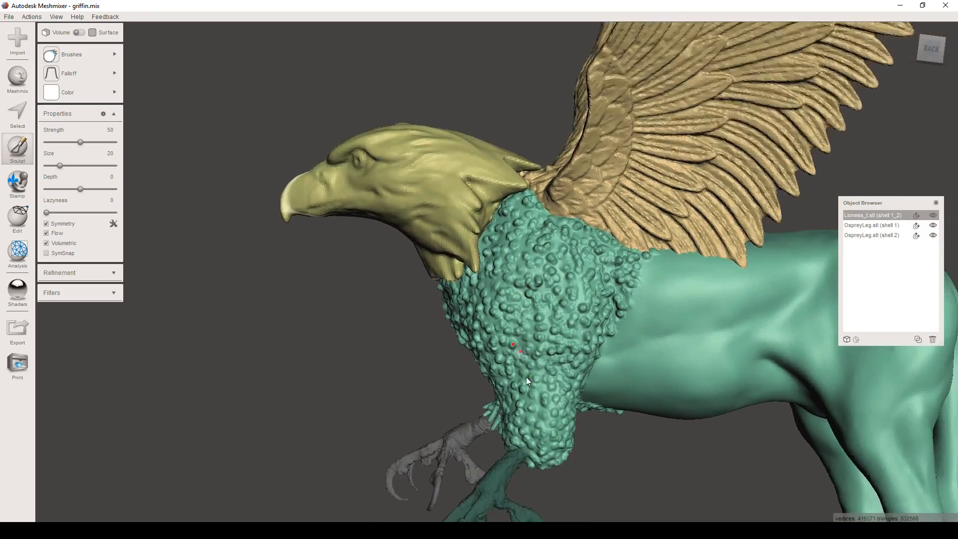
scroll(526, 376, down, 5)
right_drag(525, 376, 564, 394)
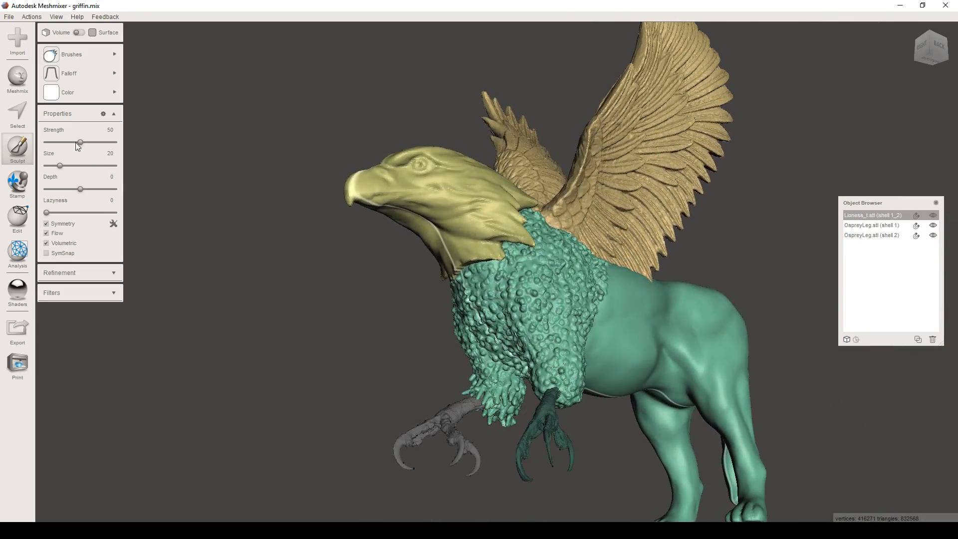
Step: Switch to the Drag brush, turn off symmetry and pull feather-like tufts out around the second front leg stump
mouse_move(103, 56)
click(150, 94)
scroll(529, 392, up, 2)
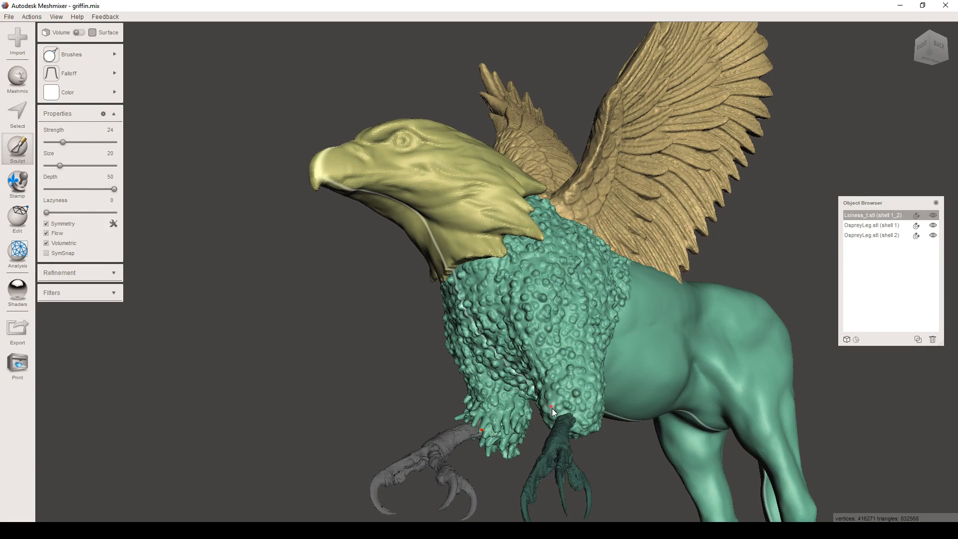
right_drag(575, 406, 523, 427)
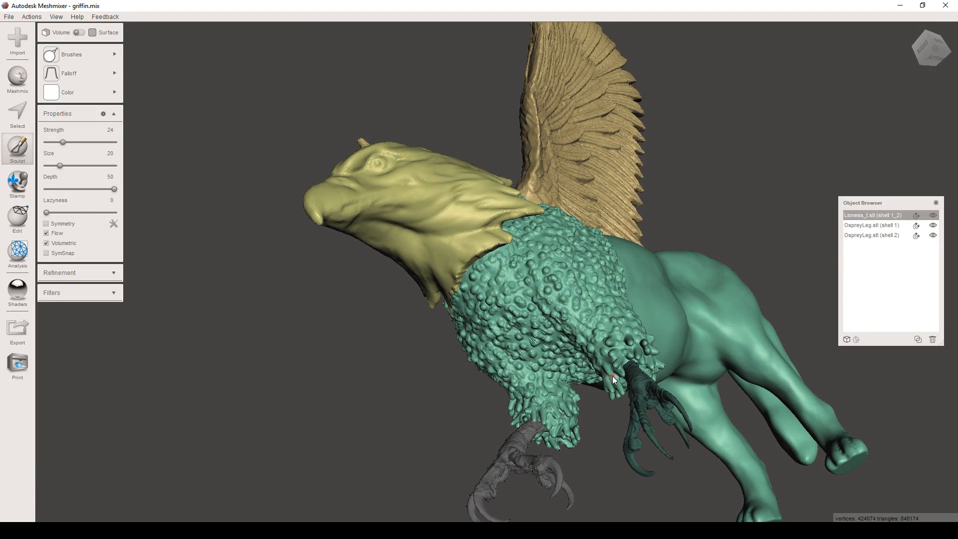
right_drag(608, 358, 768, 421)
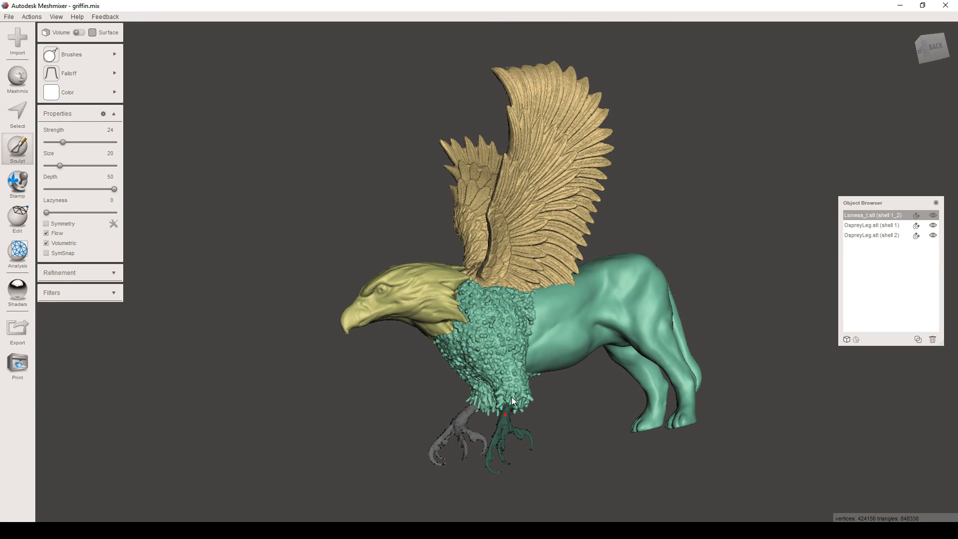
Step: Merge the lioness body with both osprey legs, one after the other, using Boolean Union and accepting the result
shift+click(894, 227)
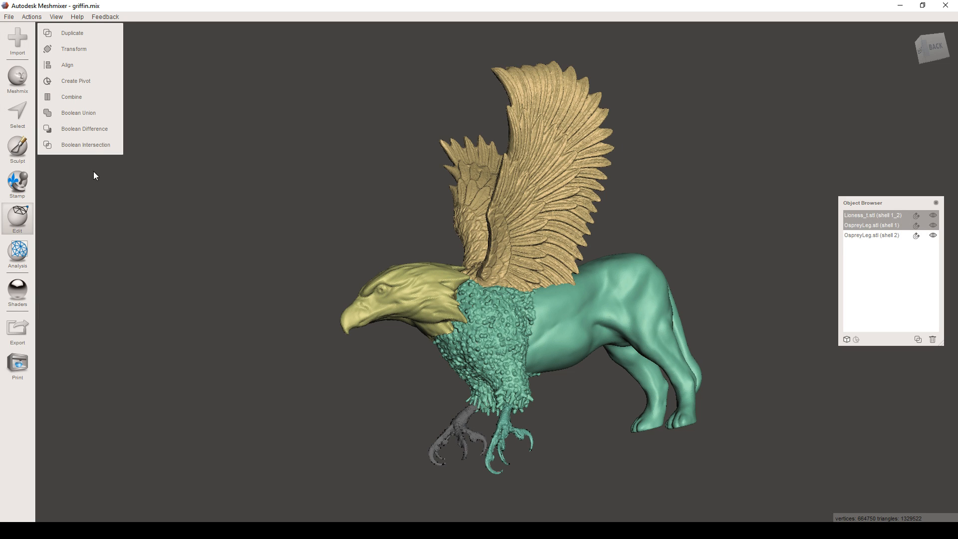
click(92, 114)
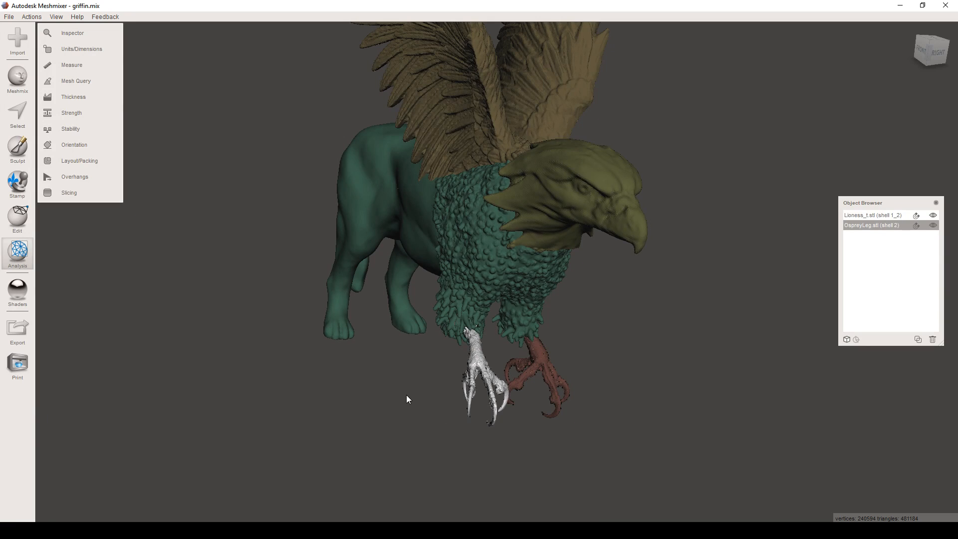
shift+click(891, 218)
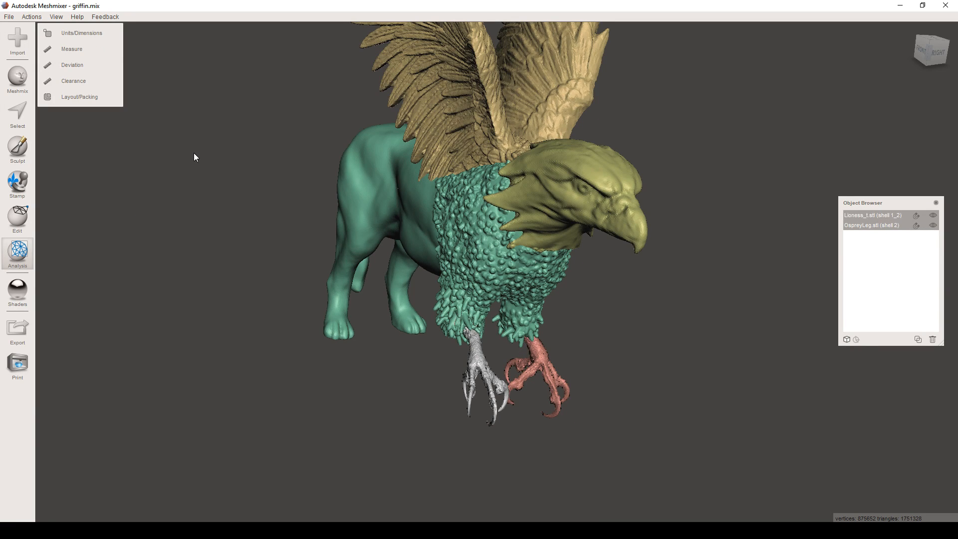
mouse_move(22, 211)
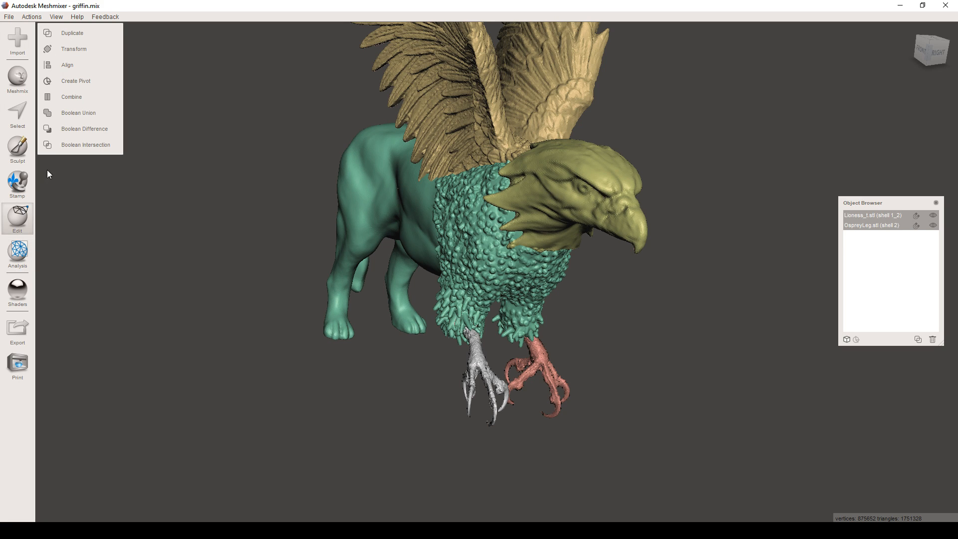
click(76, 113)
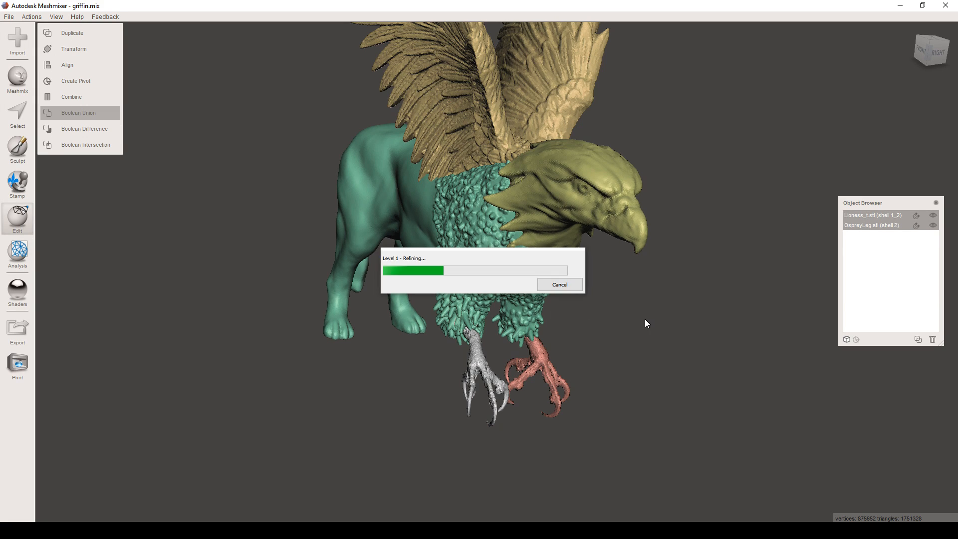
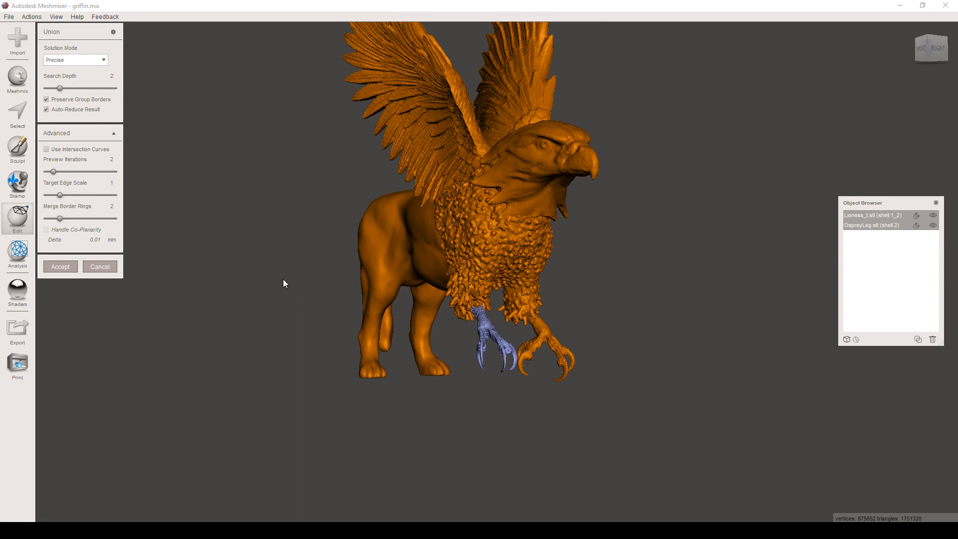
click(59, 265)
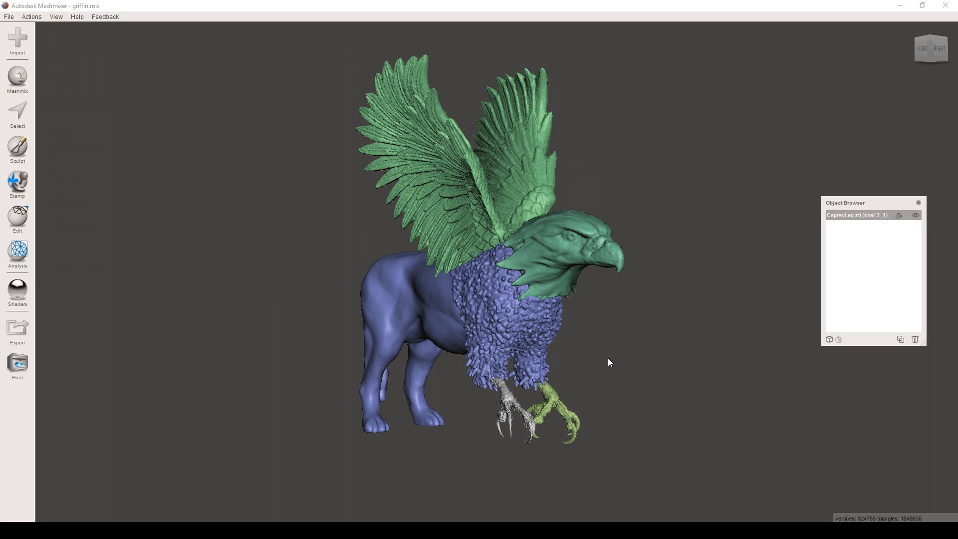
scroll(579, 361, up, 1)
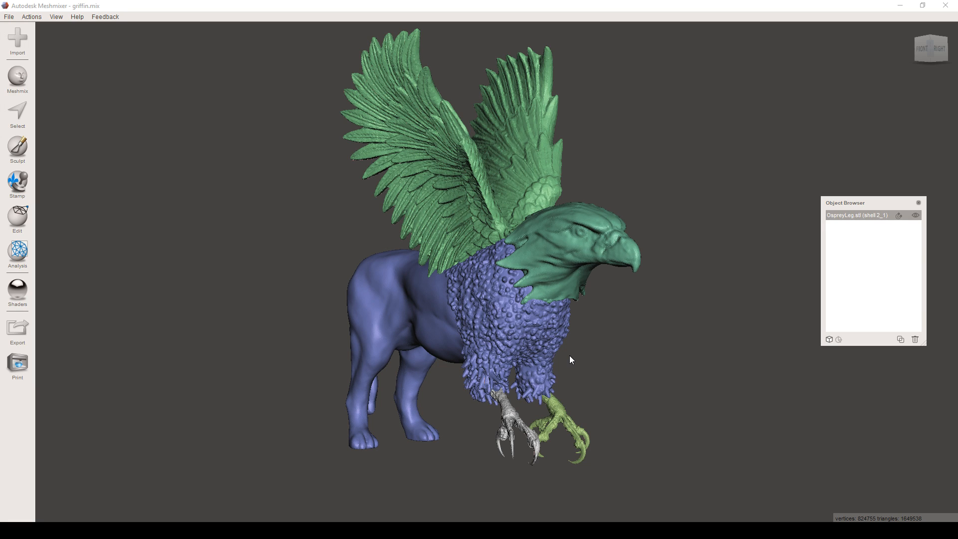
right_drag(582, 359, 615, 364)
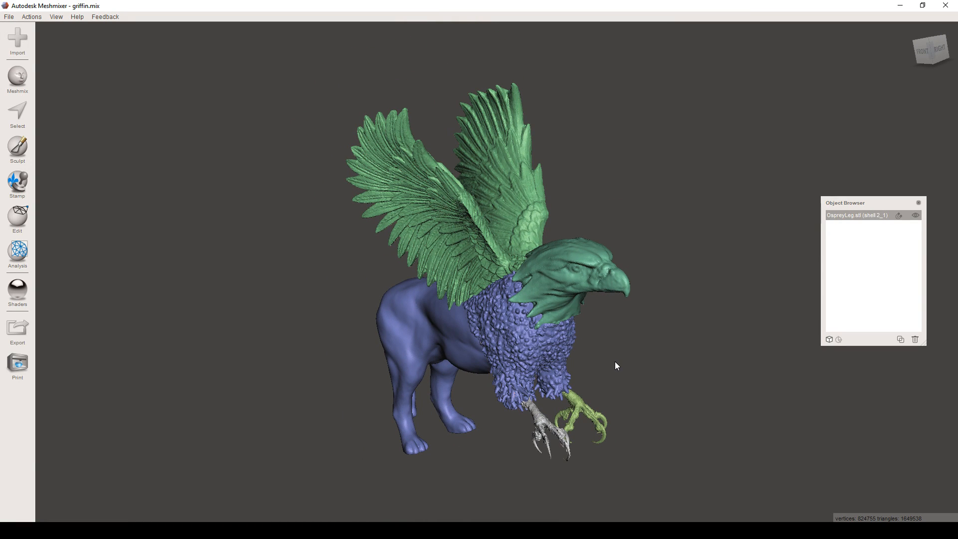
scroll(444, 345, up, 1)
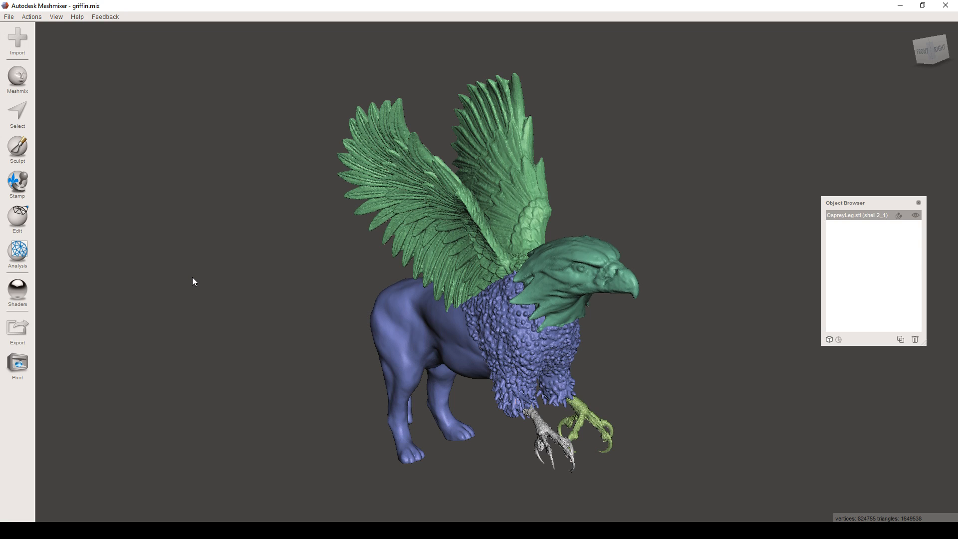
scroll(190, 276, down, 1)
Step: Import the built-in bunny model, replacing the current griffin mesh
click(9, 17)
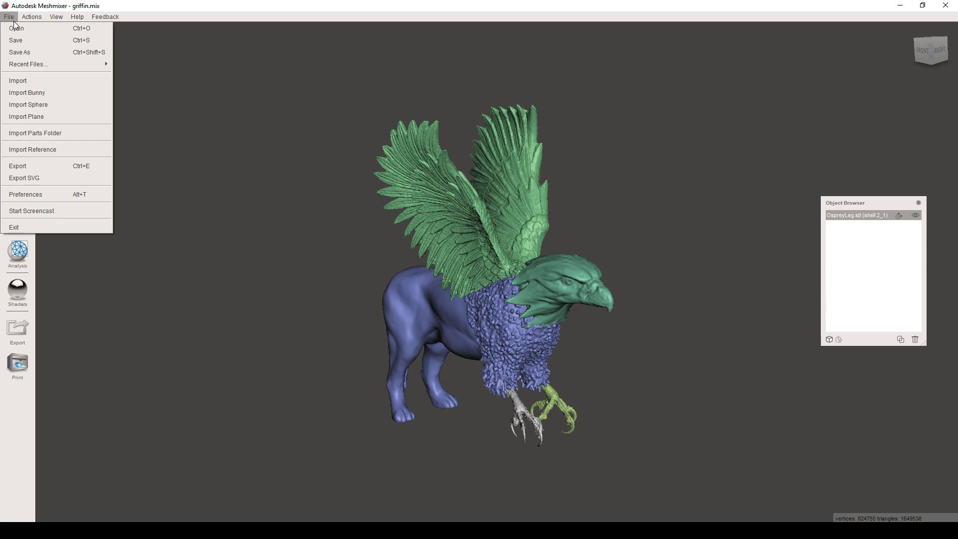
click(31, 93)
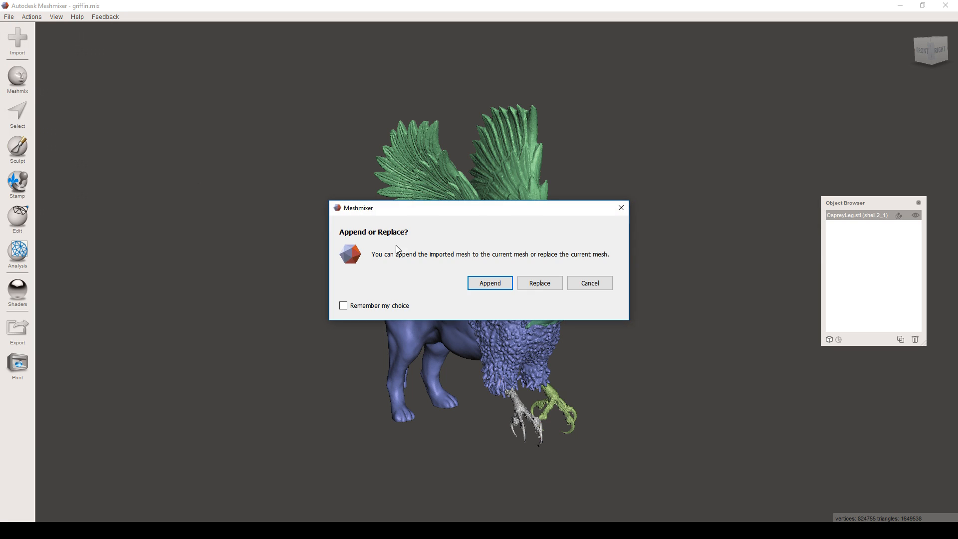
click(538, 283)
mouse_move(538, 316)
right_down()
mouse_move(514, 336)
mouse_move(400, 316)
mouse_move(254, 223)
right_up()
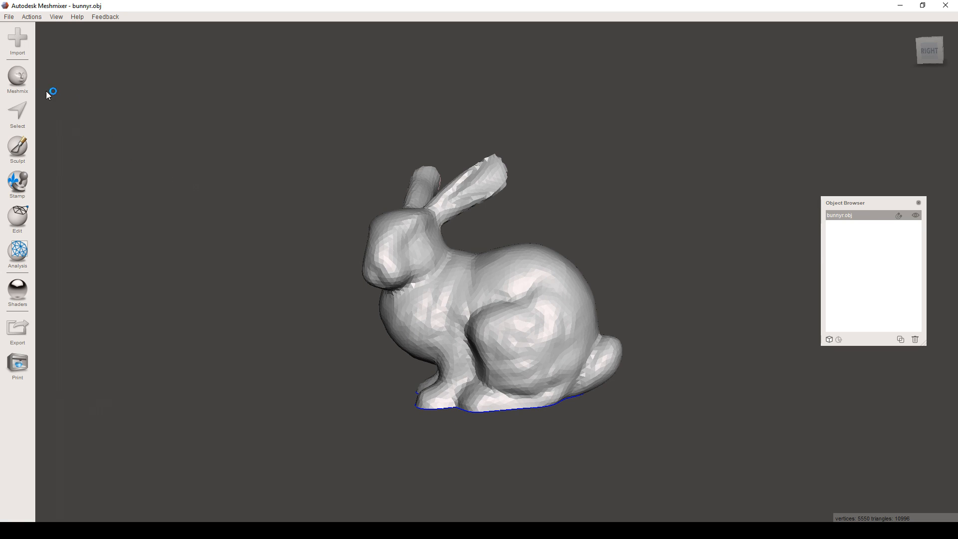
Step: Place the ape head from the Heads part library onto the upper rear of the bunny's back
click(23, 79)
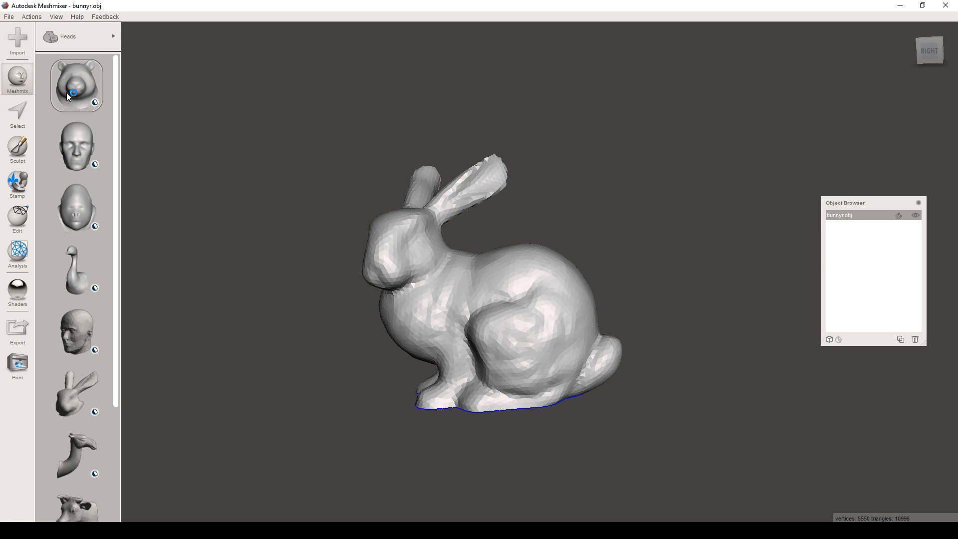
click(100, 37)
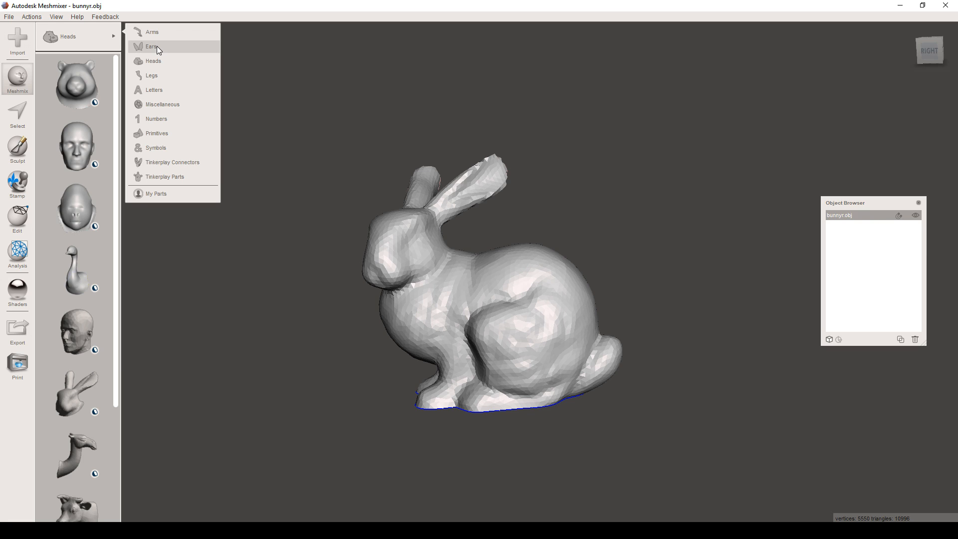
click(157, 61)
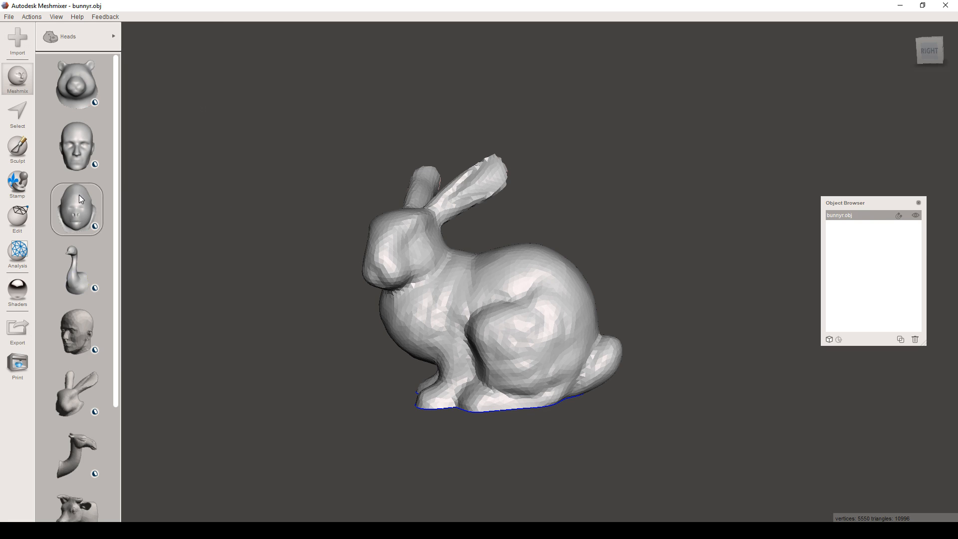
drag(75, 205, 564, 270)
right_drag(574, 267, 539, 279)
scroll(539, 279, up, 3)
scroll(540, 280, up, 3)
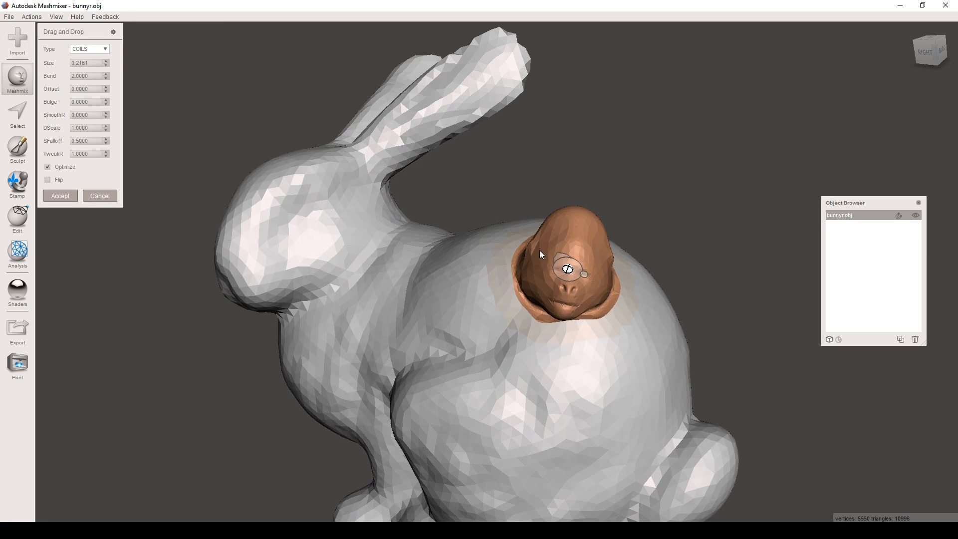
mouse_move(612, 291)
right_down()
mouse_move(629, 290)
mouse_move(594, 298)
right_up()
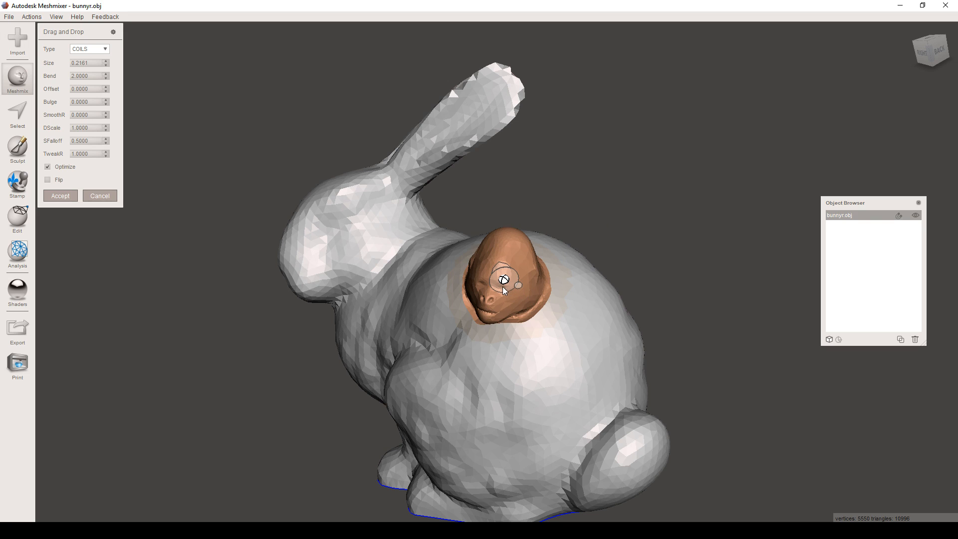
Step: Rotate the ape head towards the bunny's tail, enlarge it to size 0.2825, shift it along the back and accept the placement
drag(502, 286, 508, 285)
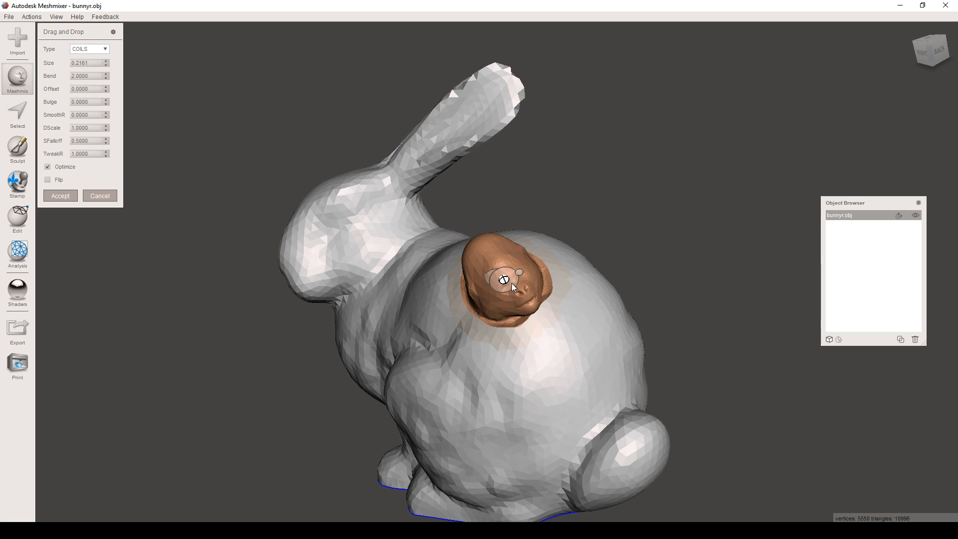
drag(488, 279, 550, 266)
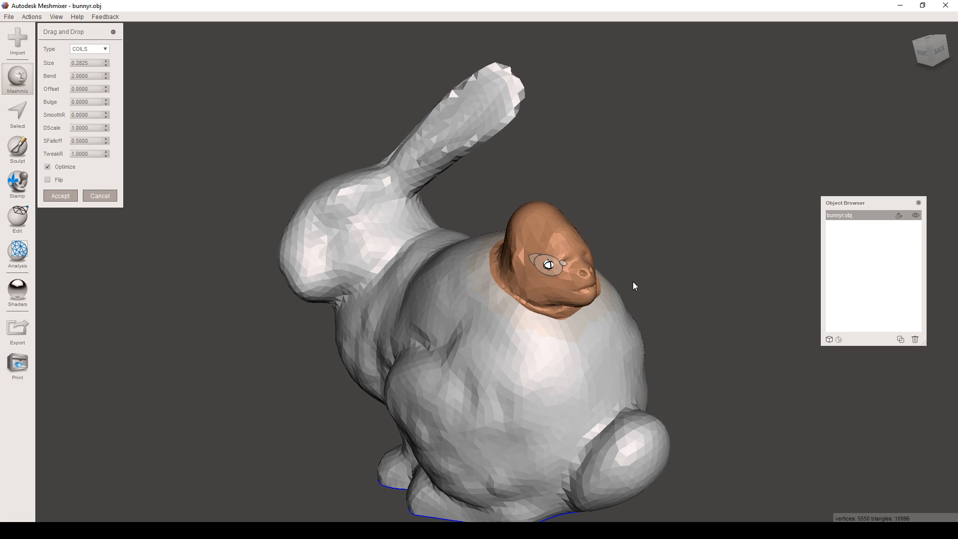
right_drag(633, 284, 536, 272)
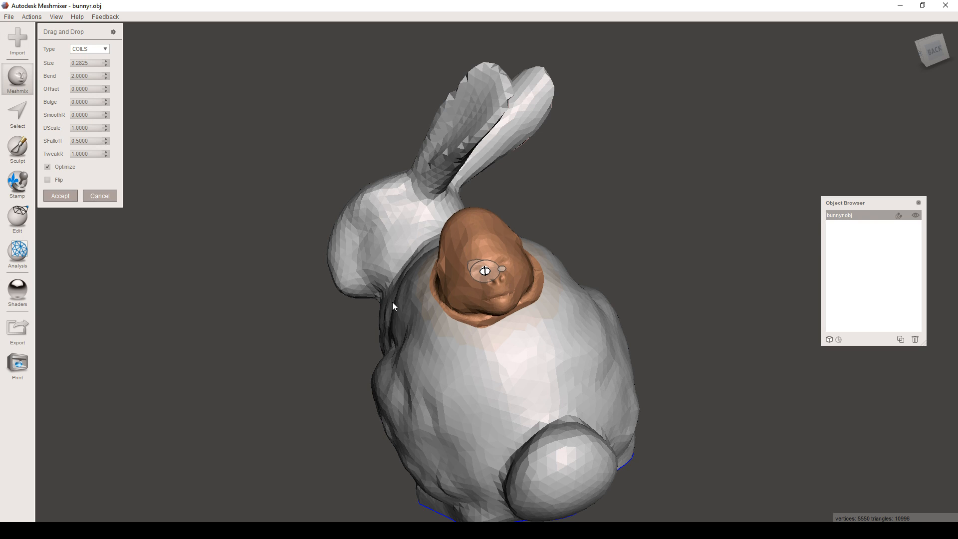
click(60, 195)
right_drag(228, 255, 549, 279)
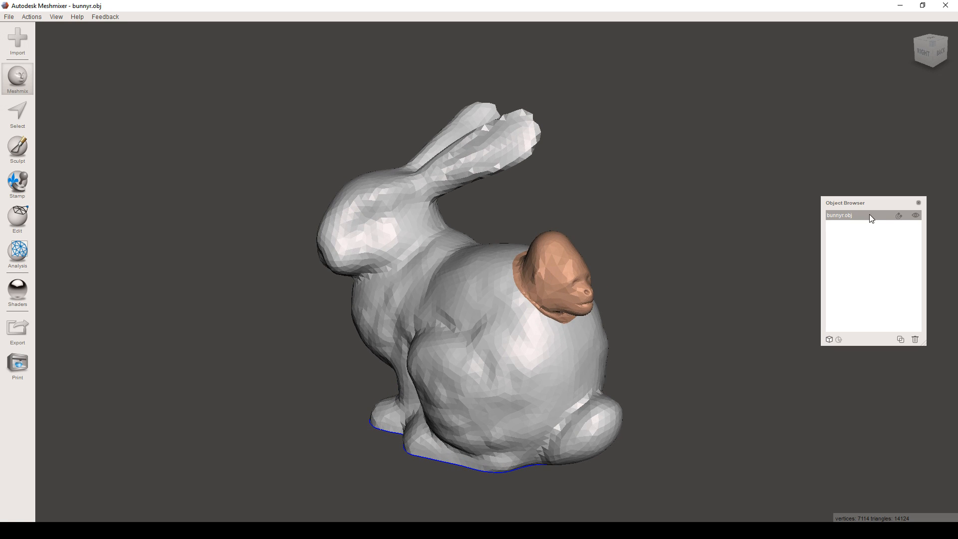
scroll(627, 274, up, 2)
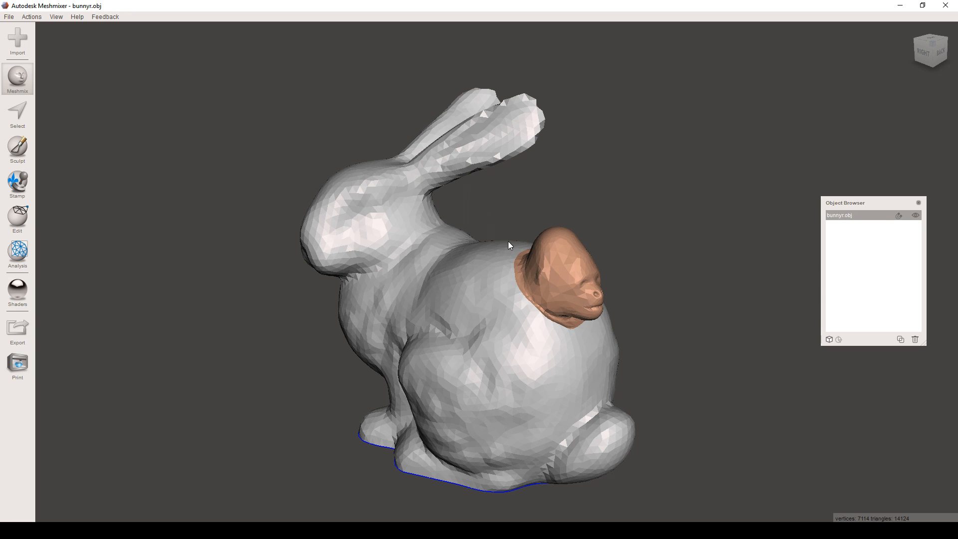
scroll(411, 255, down, 3)
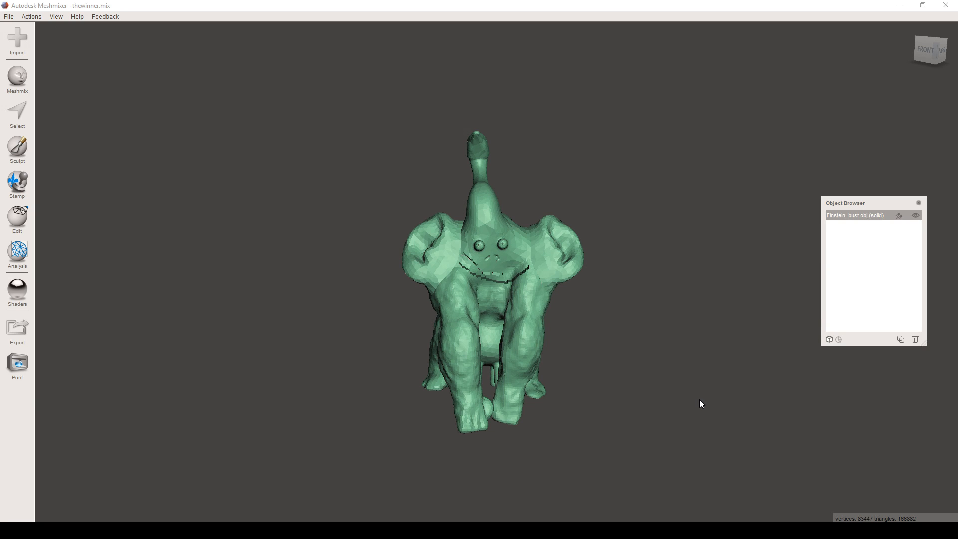
Step: Examine the green hybrid creature in thewinner.mix from the front, side and back, including its face, belly and hindquarters
scroll(557, 325, up, 2)
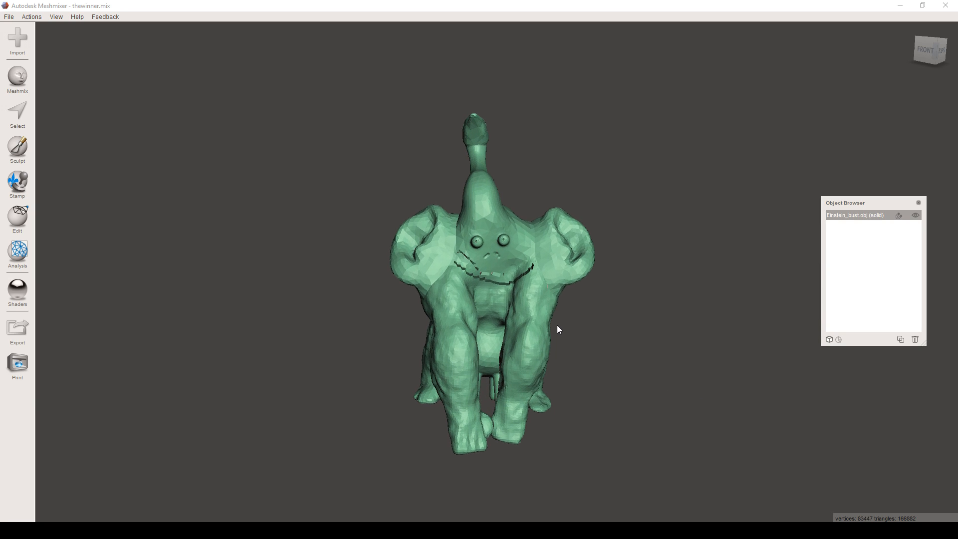
right_drag(533, 263, 474, 209)
right_drag(521, 277, 493, 236)
scroll(493, 235, up, 3)
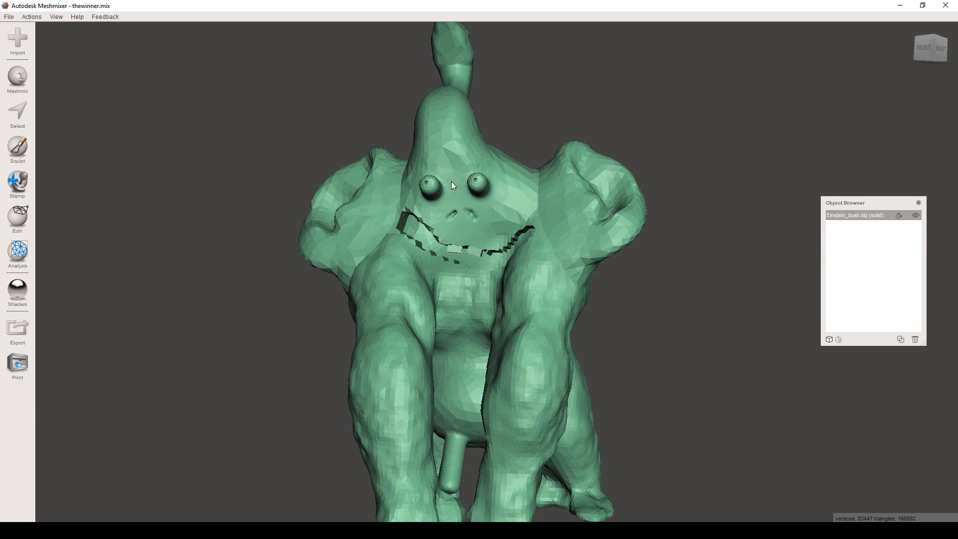
scroll(473, 247, down, 2)
right_drag(472, 247, 339, 307)
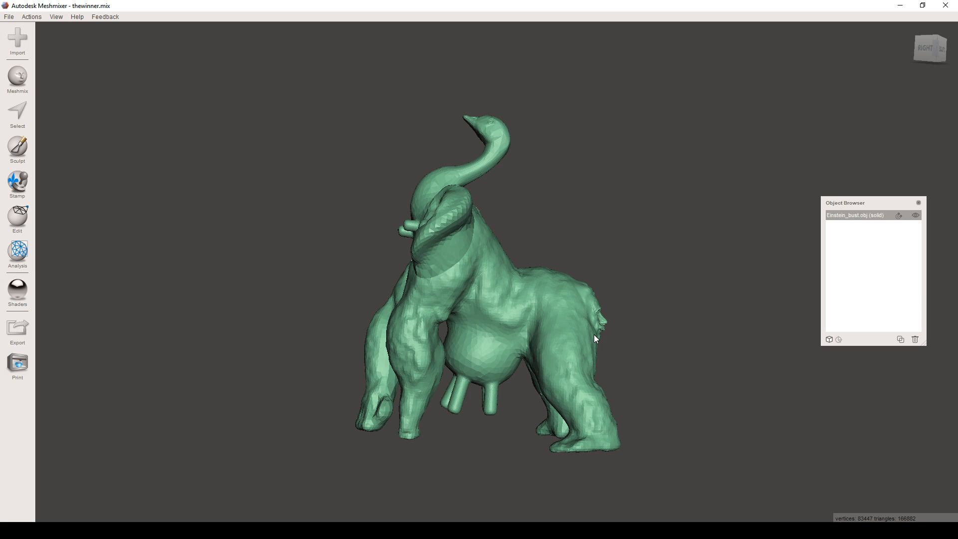
right_drag(643, 339, 488, 350)
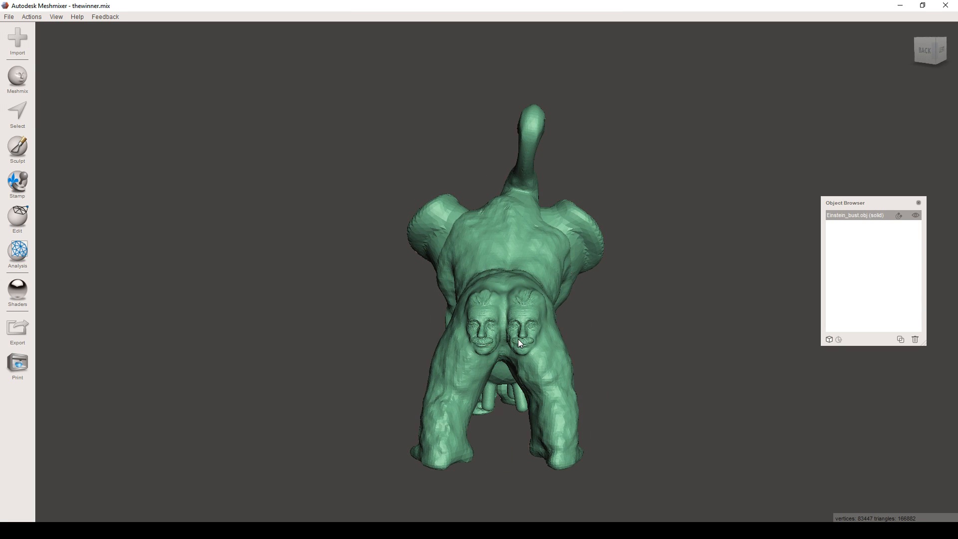
scroll(514, 337, up, 2)
scroll(528, 334, down, 2)
right_drag(527, 335, 272, 394)
right_drag(607, 359, 530, 408)
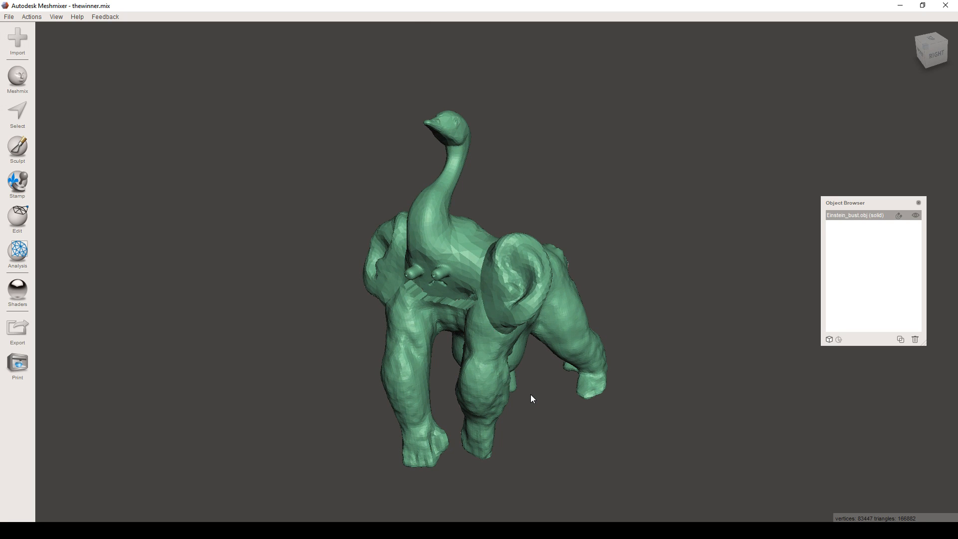
scroll(531, 394, up, 1)
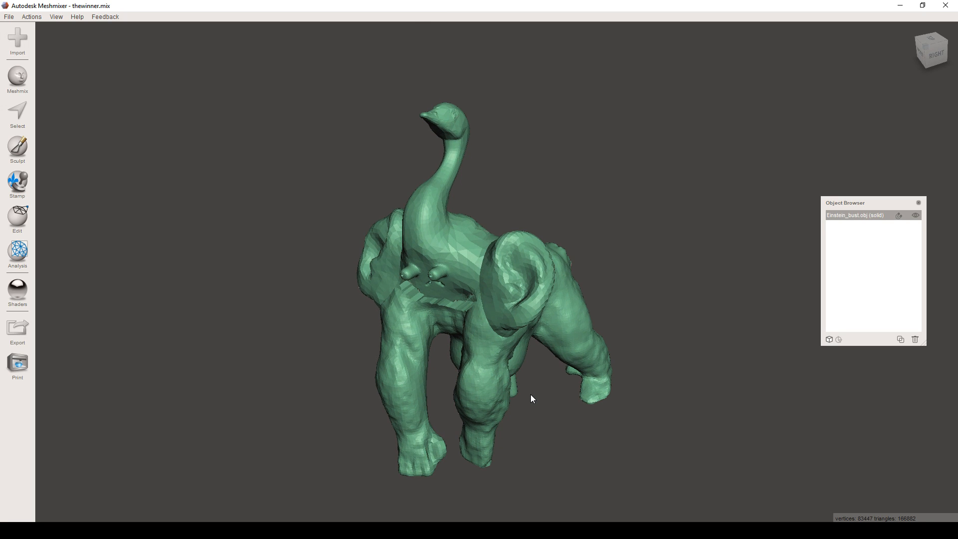
right_drag(531, 394, 549, 387)
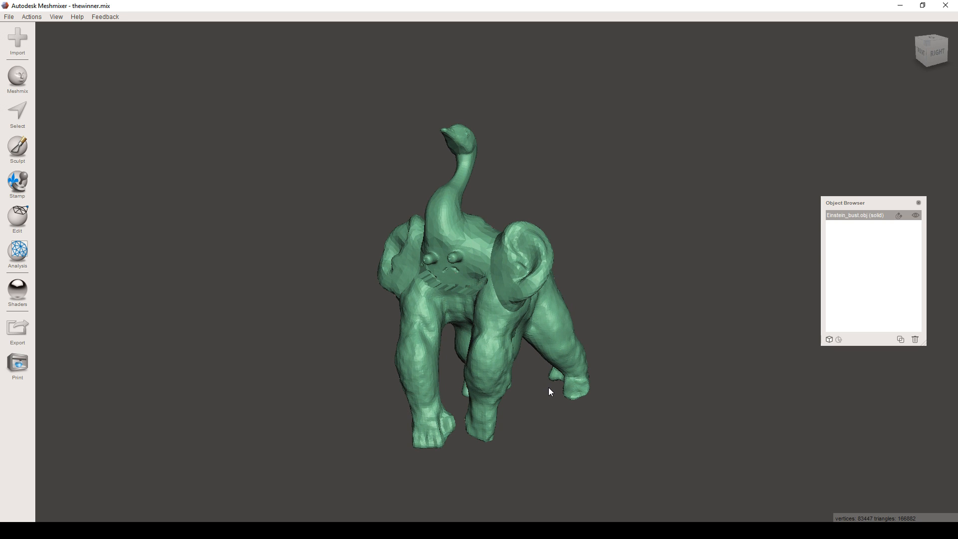